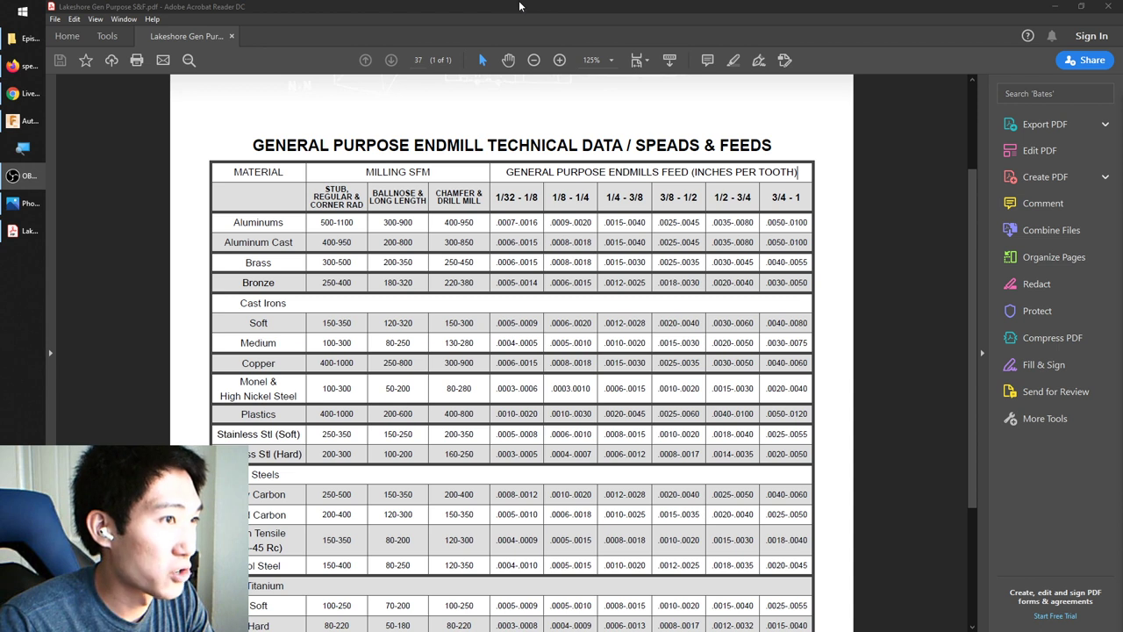
Step: Switch to Firefox and highlight the brand name on the Amana AMS-197-K signmaking pack page, dismissing the crash course pop-up
{"action": "left_click_drag", "start_coordinate": [522, 11], "coordinate": [1121, 2]}
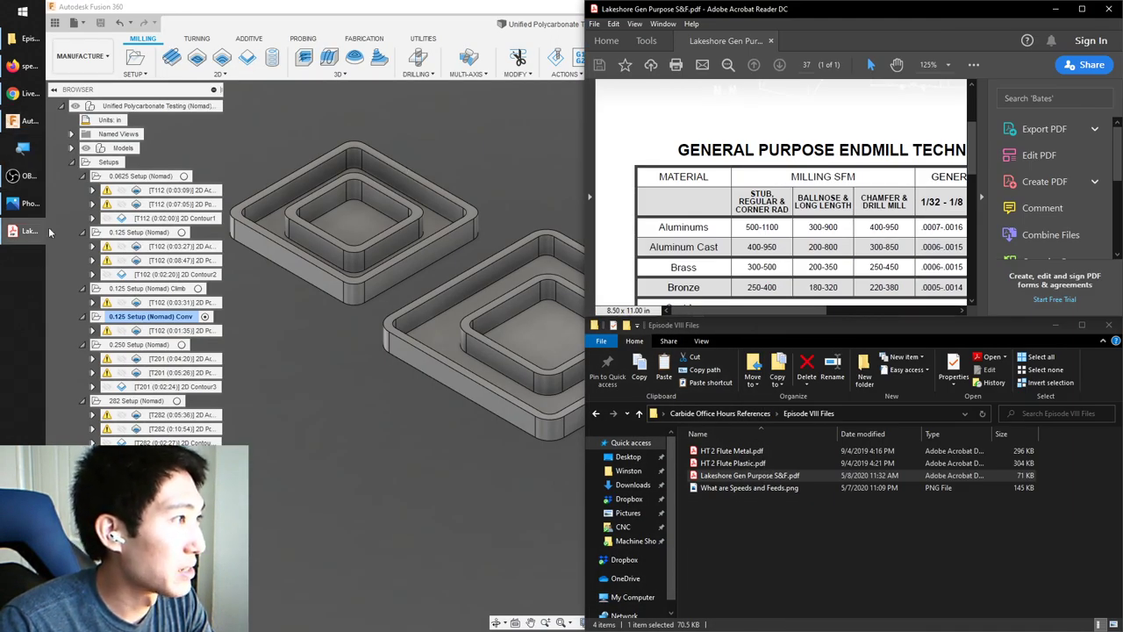
{"action": "left_click", "coordinate": [36, 67]}
{"action": "left_click", "coordinate": [373, 10]}
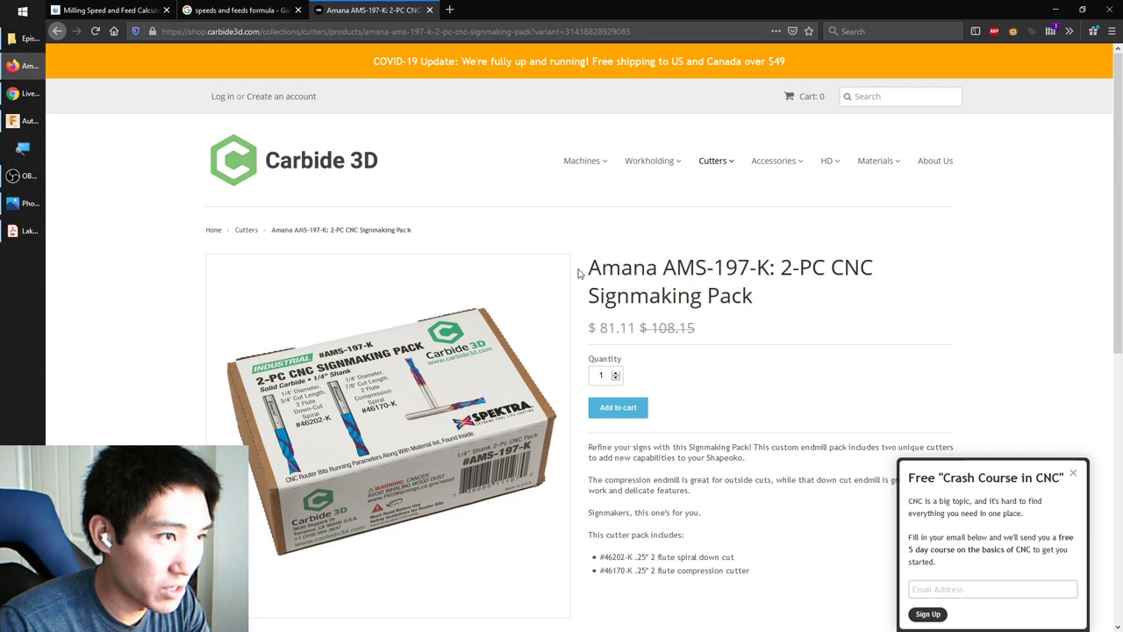
{"action": "left_click_drag", "start_coordinate": [589, 267], "coordinate": [657, 269]}
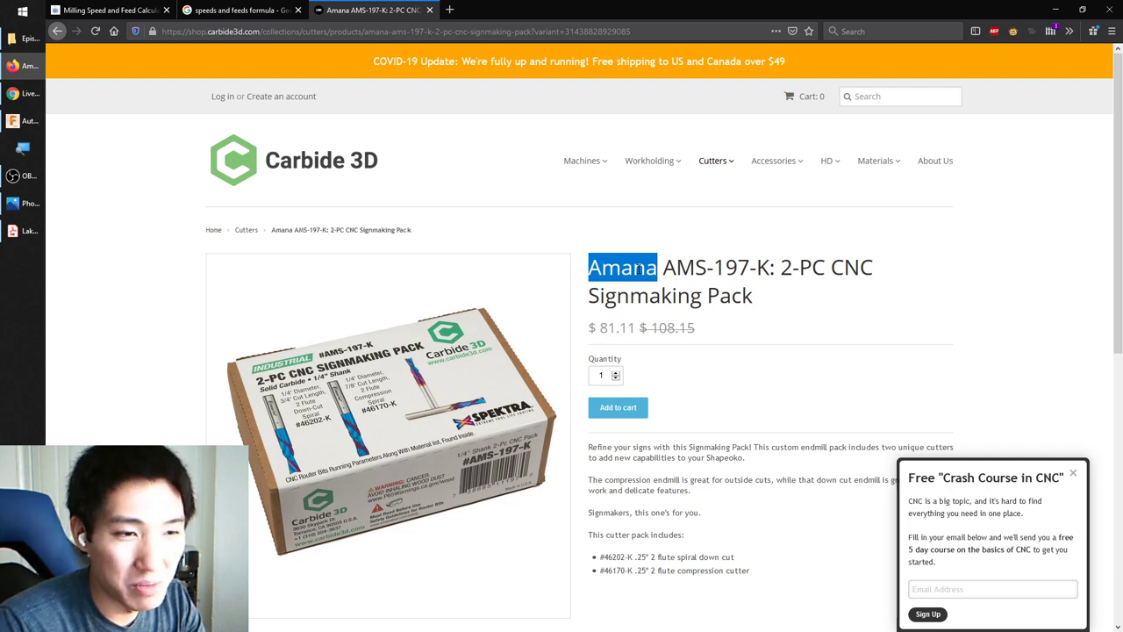
{"action": "left_click", "coordinate": [1072, 474]}
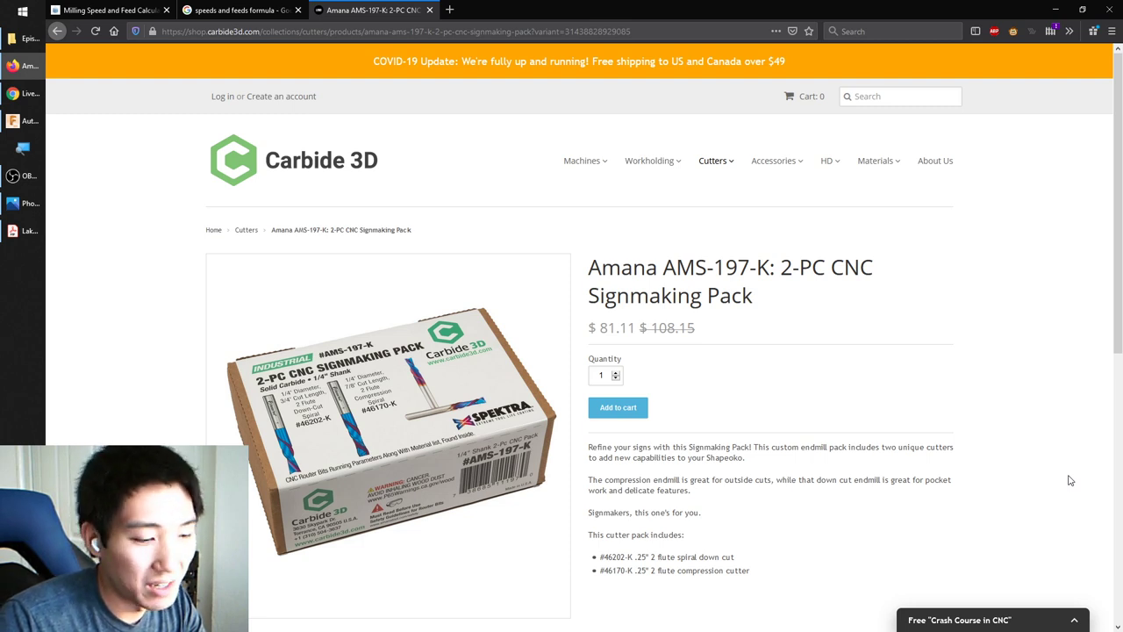
Step: Open HT 2 Flute Metal.pdf from the Episode VIII Files folder and maximize its window
{"action": "left_click", "coordinate": [25, 44]}
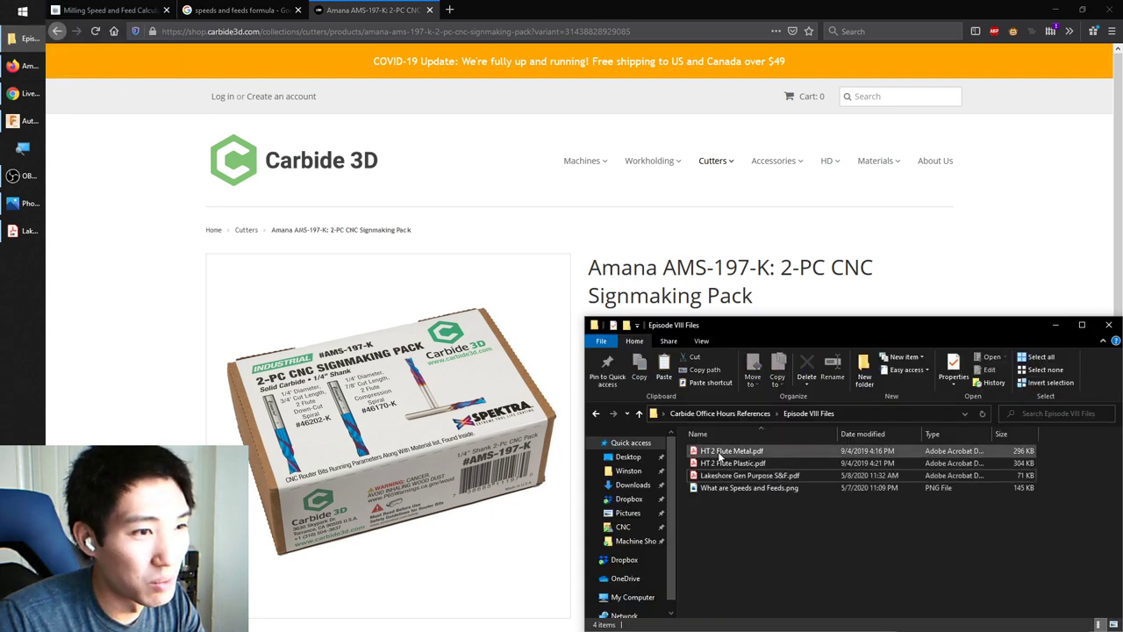
{"action": "double_click", "coordinate": [777, 449]}
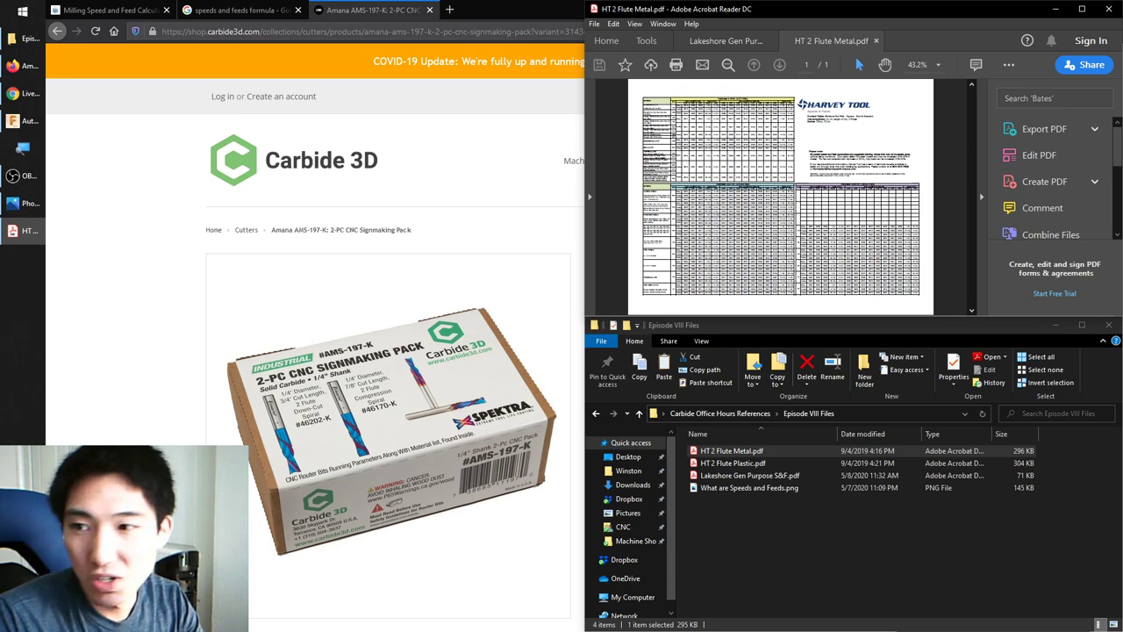
{"action": "double_click", "coordinate": [948, 10]}
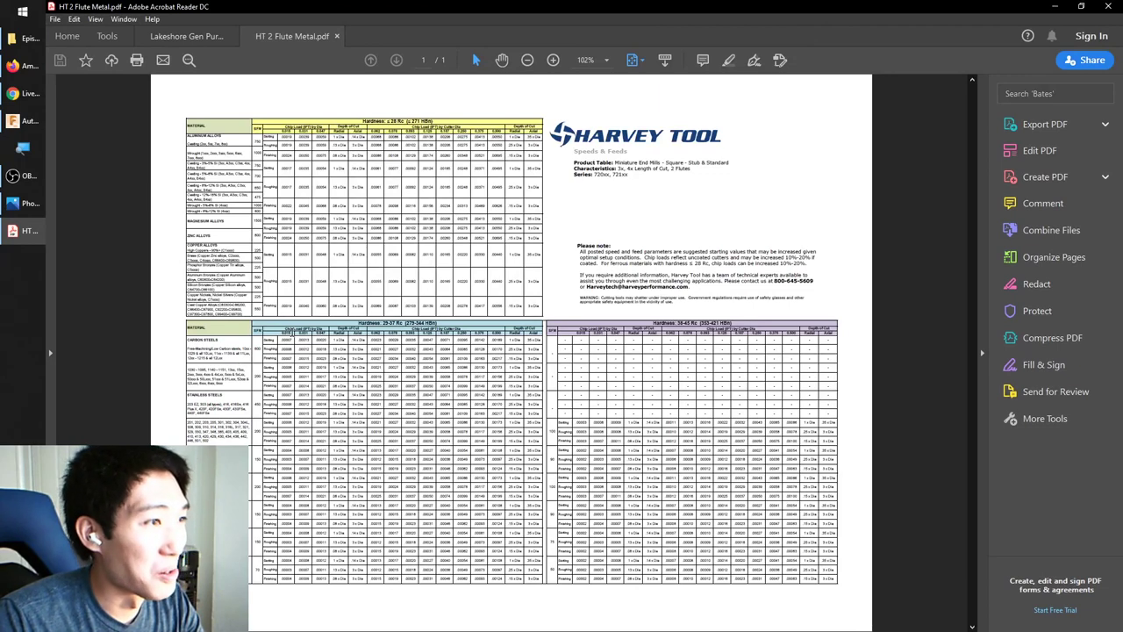
Step: Enlarge the Harvey Tool chart and highlight the SFM column heading in the 29-37 Rc hardness table
{"action": "scroll", "coordinate": [294, 332], "scroll_direction": "up", "scroll_amount": 4, "text": "ctrl"}
{"action": "left_click_drag", "start_coordinate": [284, 246], "coordinate": [79, 261]}
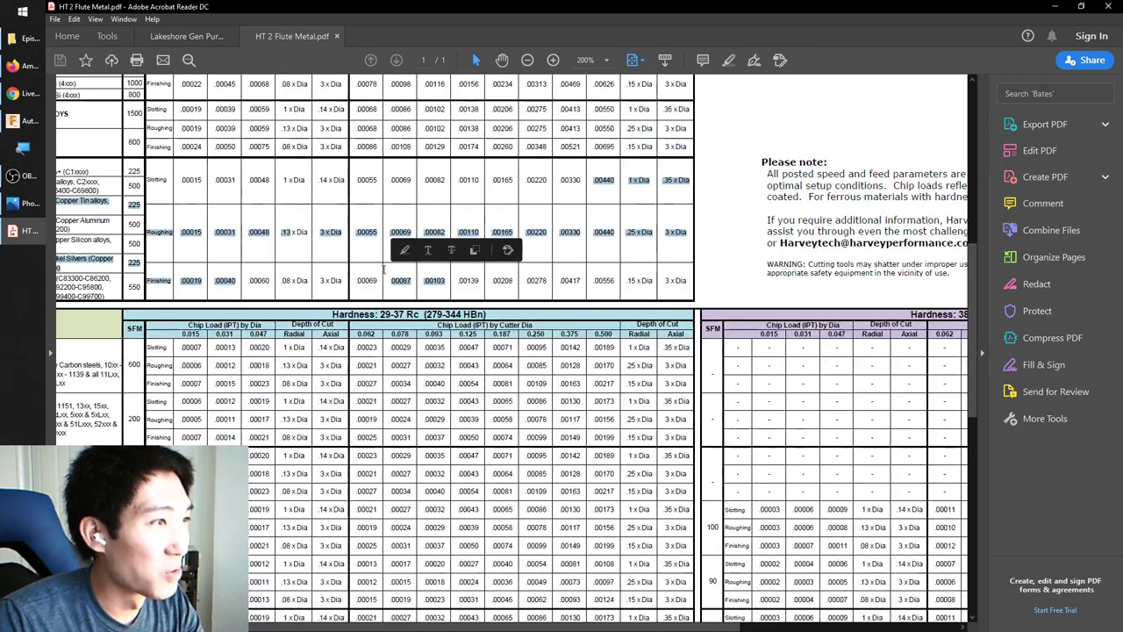
{"action": "scroll", "coordinate": [377, 274], "scroll_direction": "left", "scroll_amount": 3}
{"action": "left_click", "coordinate": [377, 274]}
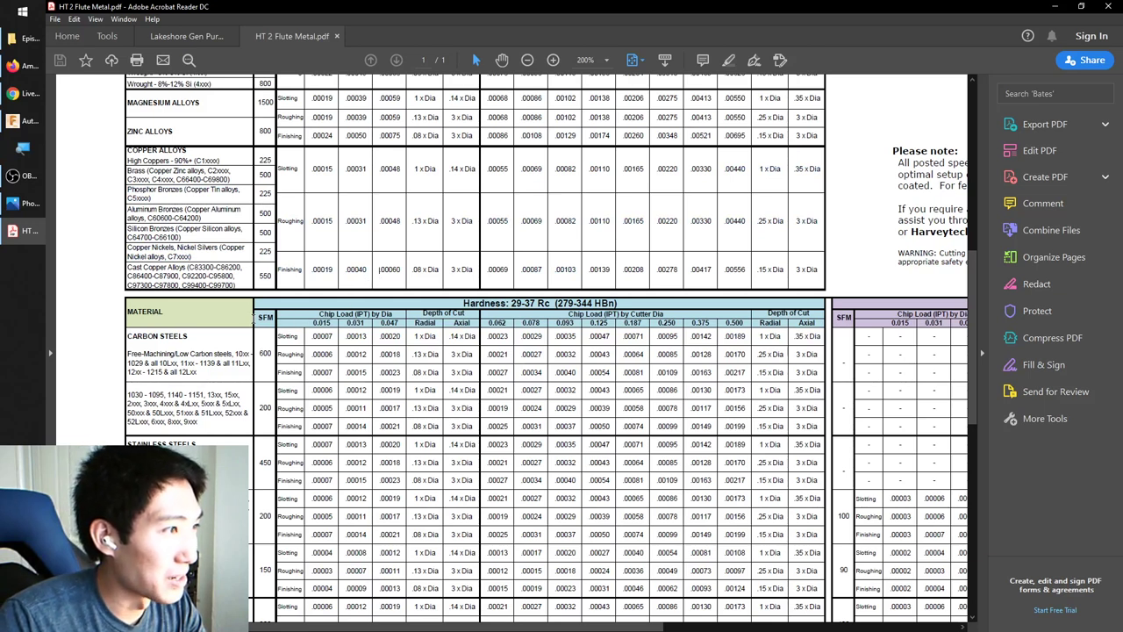
{"action": "left_click_drag", "start_coordinate": [259, 319], "coordinate": [267, 321]}
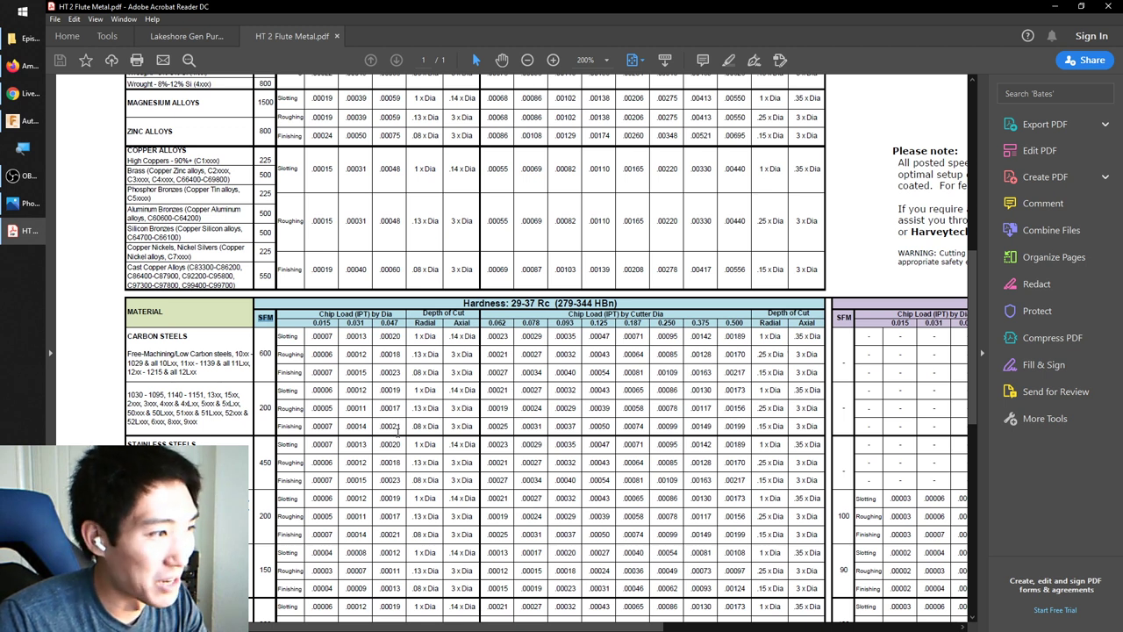
Step: Look up the SFM value for wrought 6xxx aluminum alloys in the ≤ 28 Rc hardness table
{"action": "scroll", "coordinate": [245, 263], "scroll_direction": "up", "scroll_amount": 4}
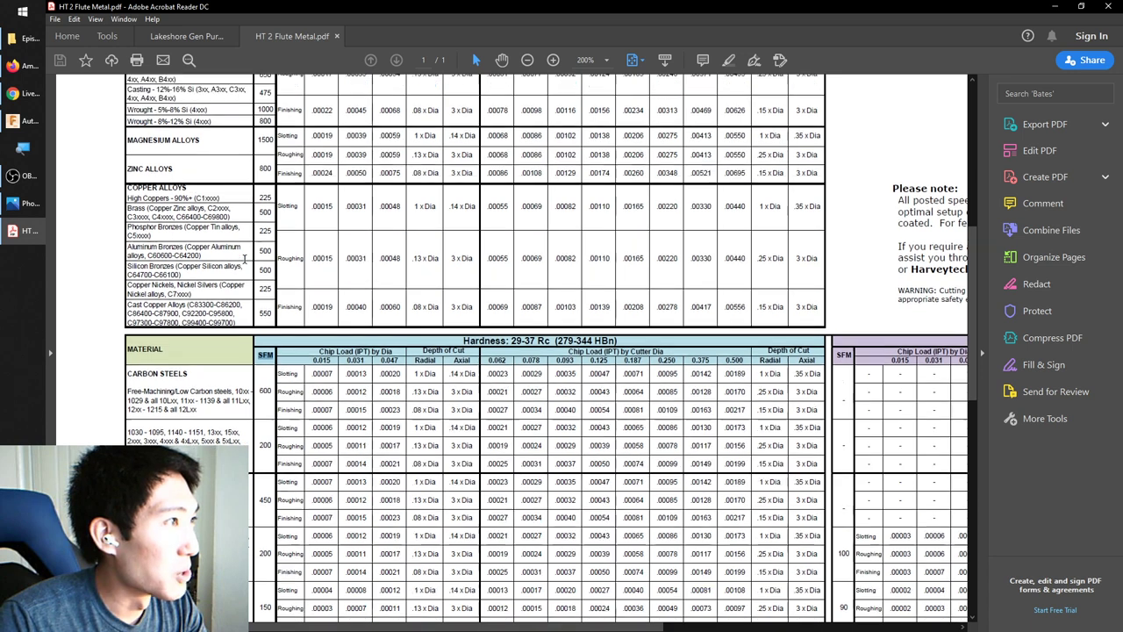
{"action": "scroll", "coordinate": [245, 267], "scroll_direction": "up", "scroll_amount": 2}
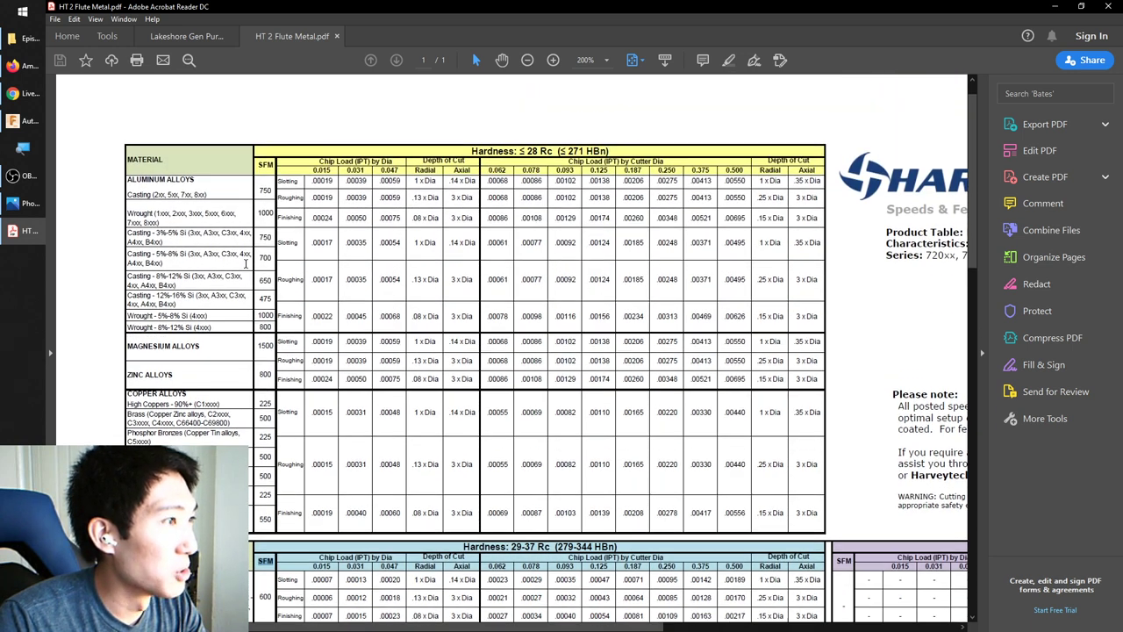
{"action": "scroll", "coordinate": [191, 259], "scroll_direction": "up", "scroll_amount": 1, "text": "ctrl"}
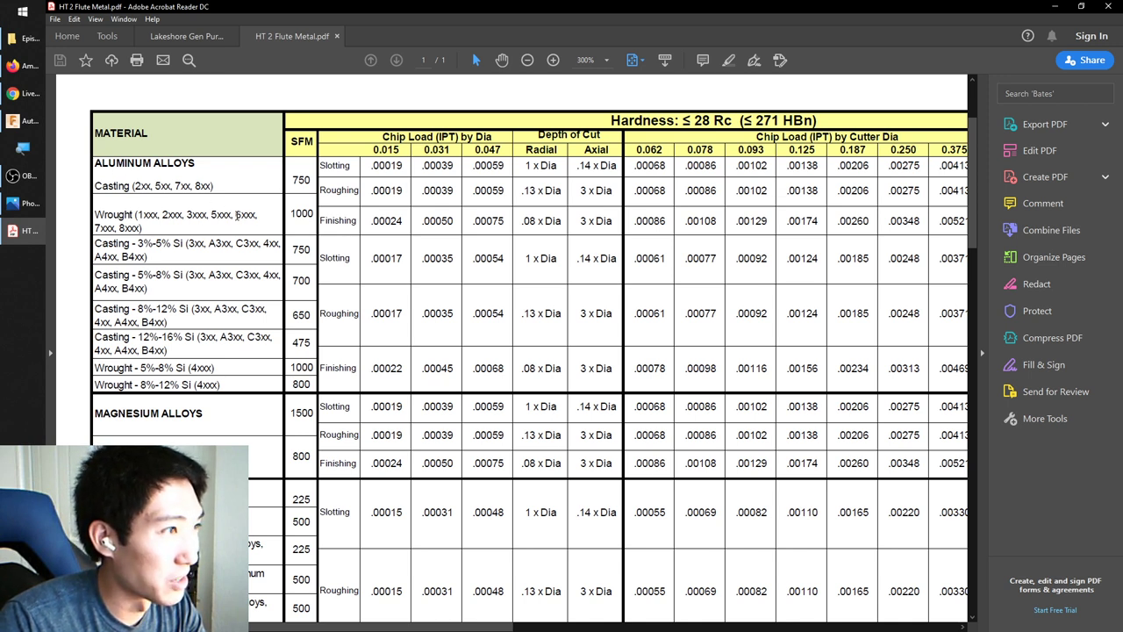
{"action": "left_click_drag", "start_coordinate": [235, 217], "coordinate": [258, 218]}
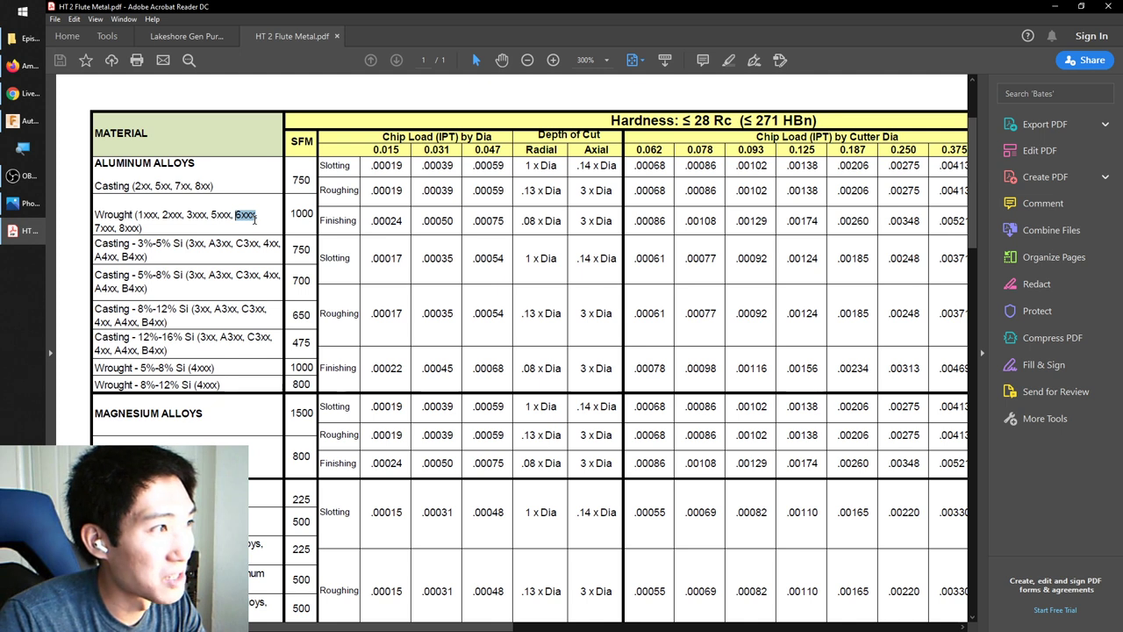
{"action": "left_click_drag", "start_coordinate": [94, 214], "coordinate": [154, 238]}
{"action": "left_click", "coordinate": [291, 212]}
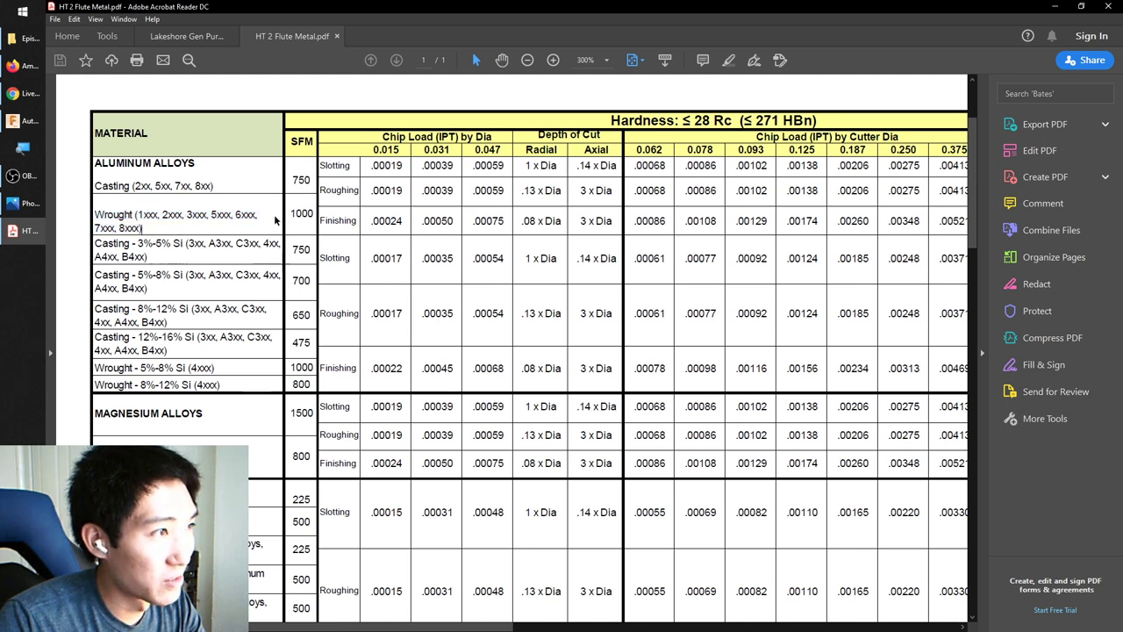
{"action": "left_click_drag", "start_coordinate": [291, 213], "coordinate": [317, 220]}
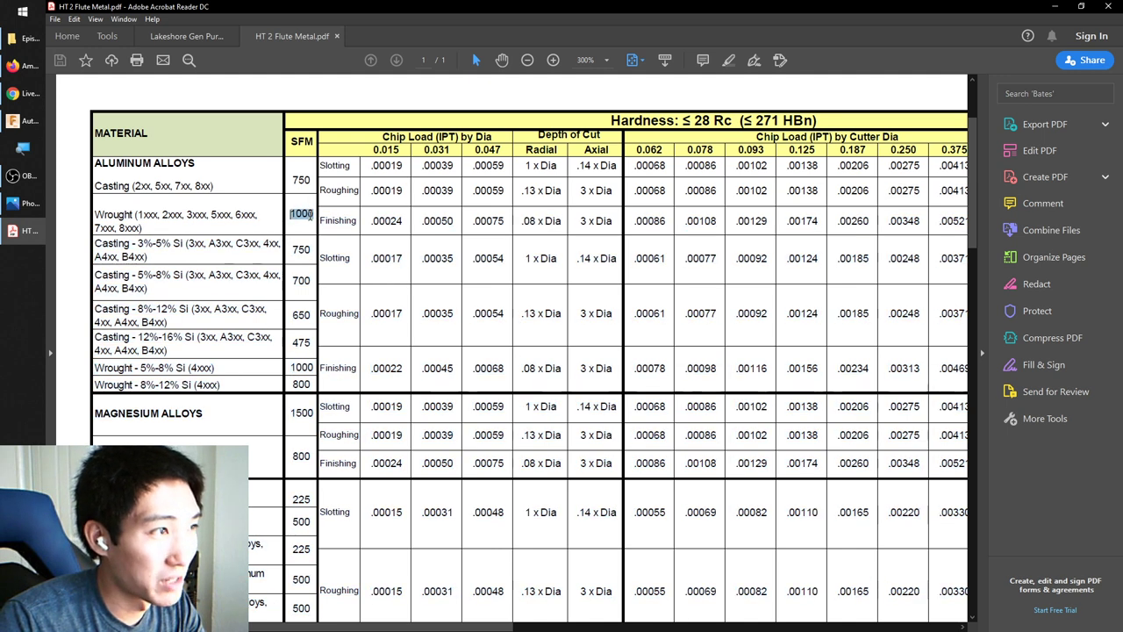
{"action": "left_click", "coordinate": [317, 220]}
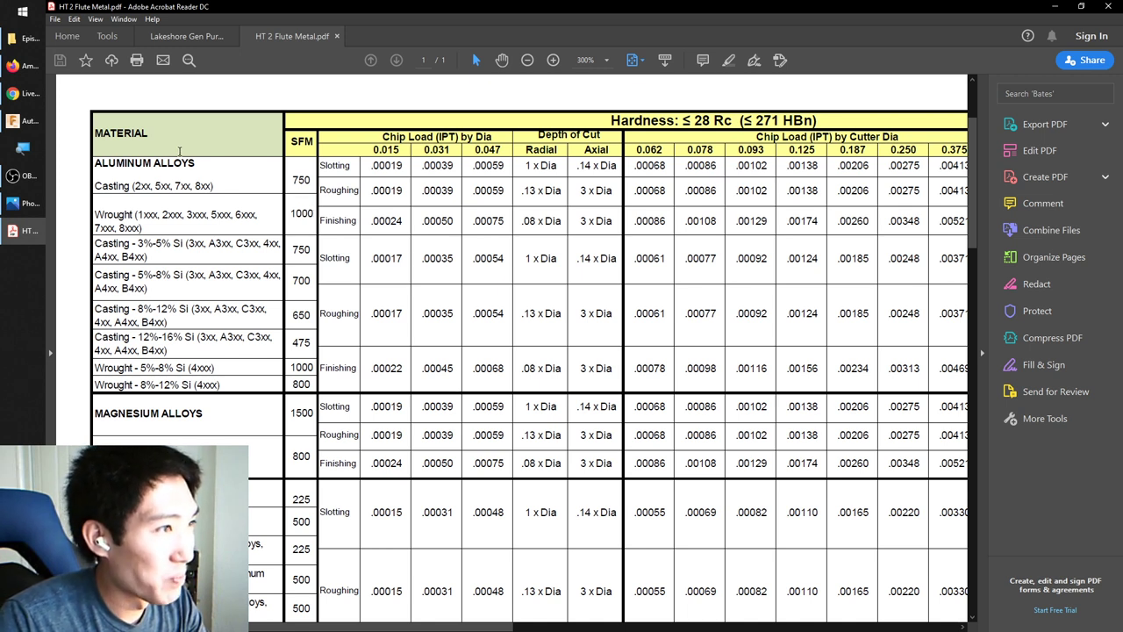
Step: Switch to Fusion 360 and examine the surface speed of the first 2D Adaptive operation in the 0.0625 setup
{"action": "left_click", "coordinate": [29, 122]}
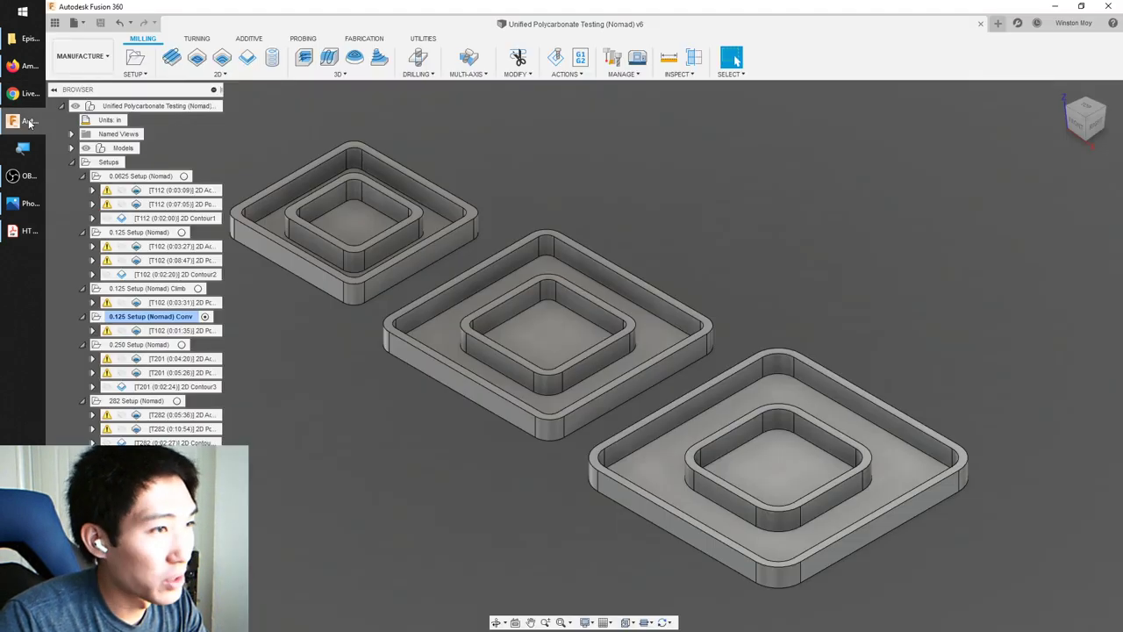
{"action": "double_click", "coordinate": [184, 190]}
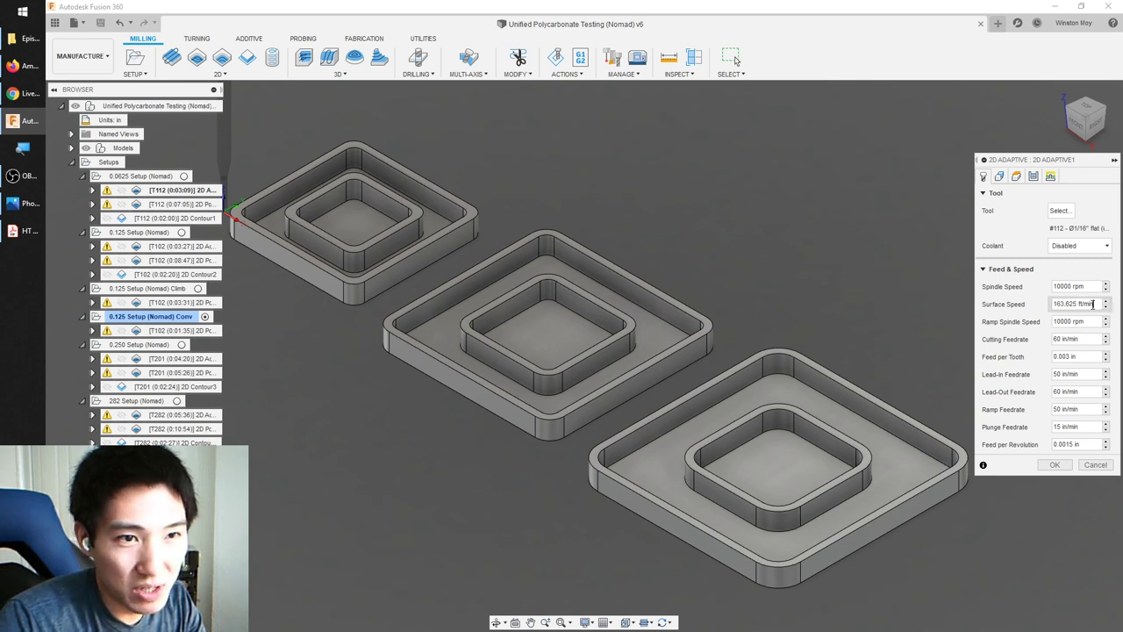
{"action": "left_click", "coordinate": [1092, 304]}
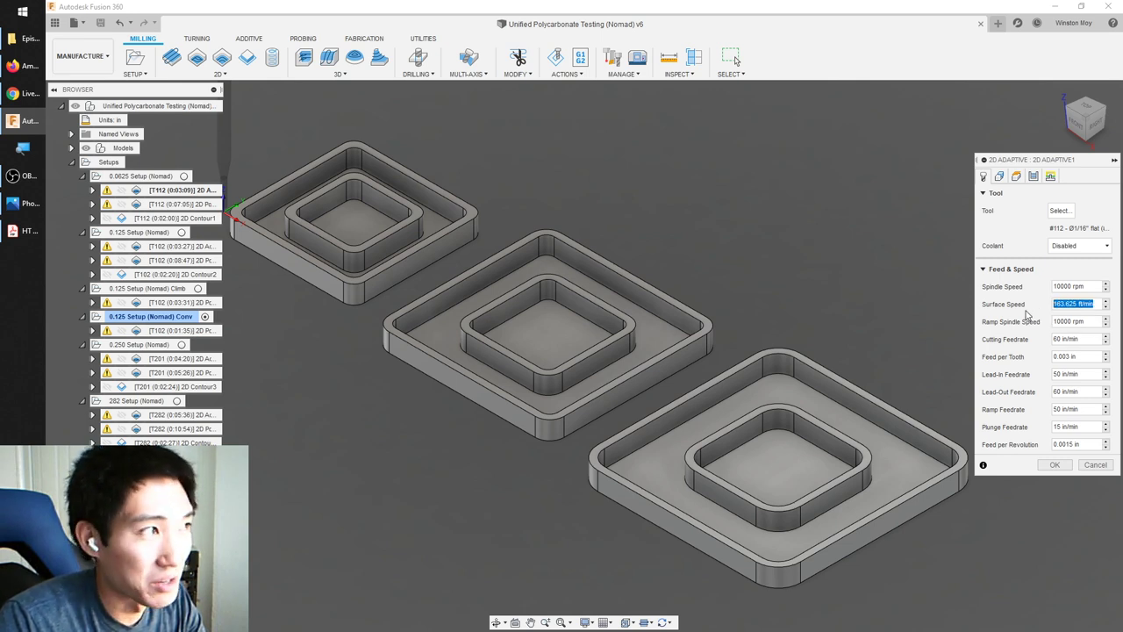
Step: Switch to the Milling Speed and Feed Calculator in Firefox and enter a .25 in tool diameter and 1 tooth
{"action": "mouse_move", "coordinate": [17, 74]}
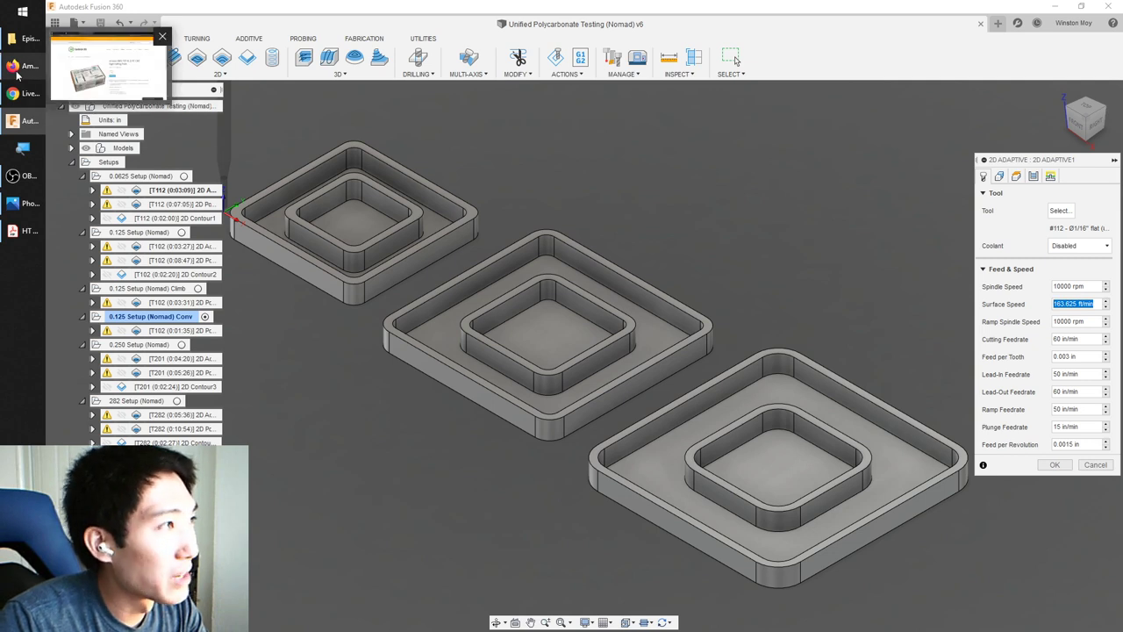
{"action": "left_click", "coordinate": [23, 74]}
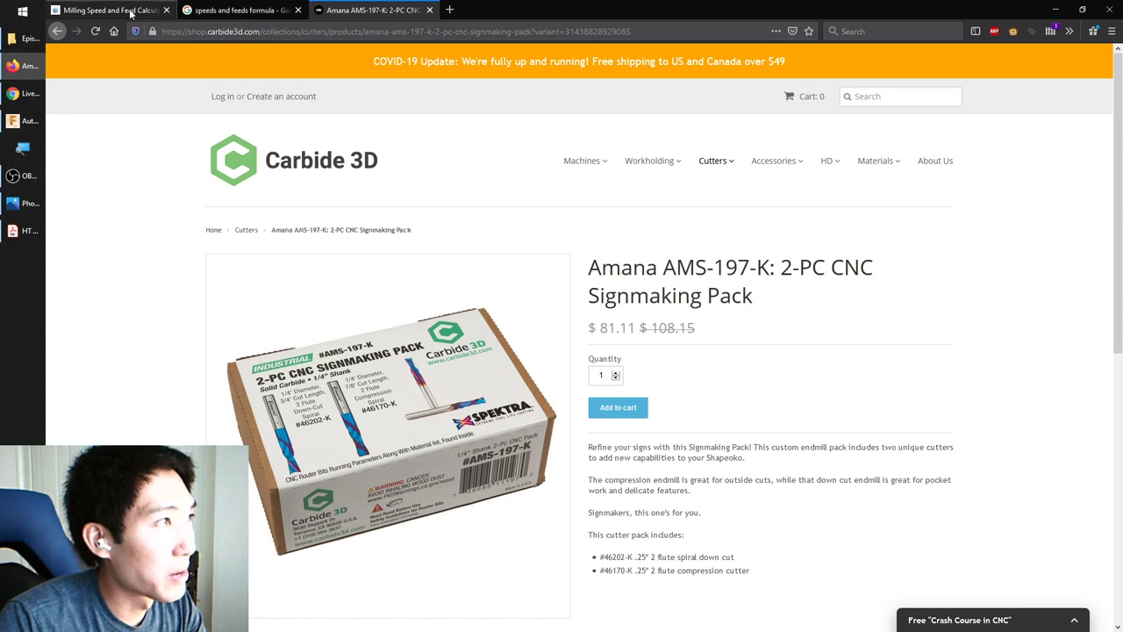
{"action": "left_click", "coordinate": [130, 12]}
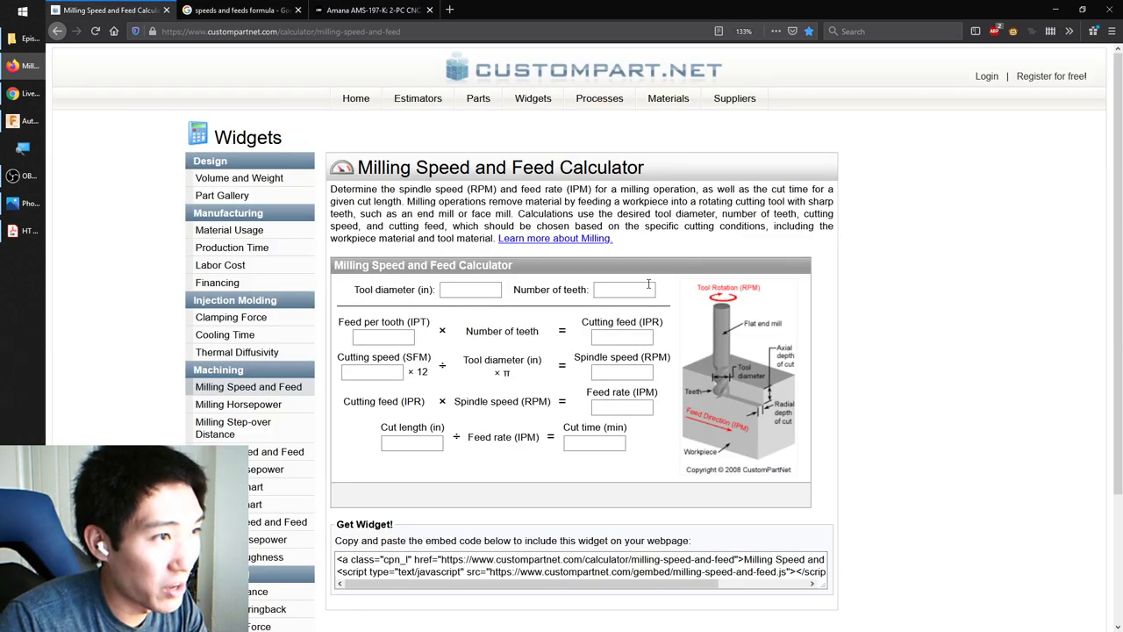
{"action": "left_click", "coordinate": [478, 293]}
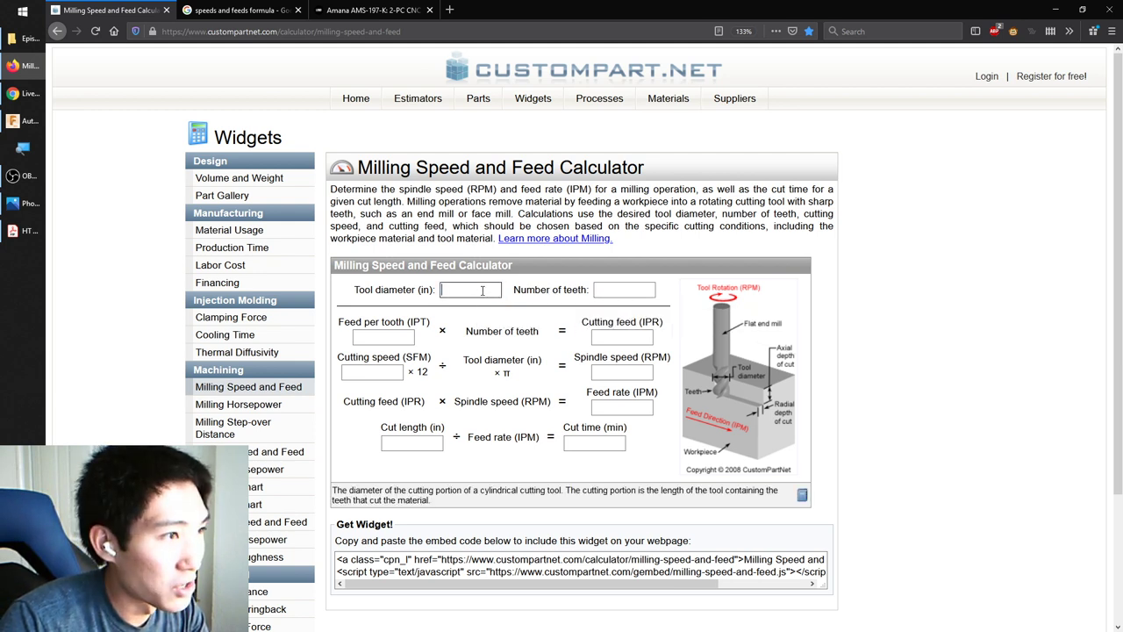
{"action": "type", "text": ".25"}
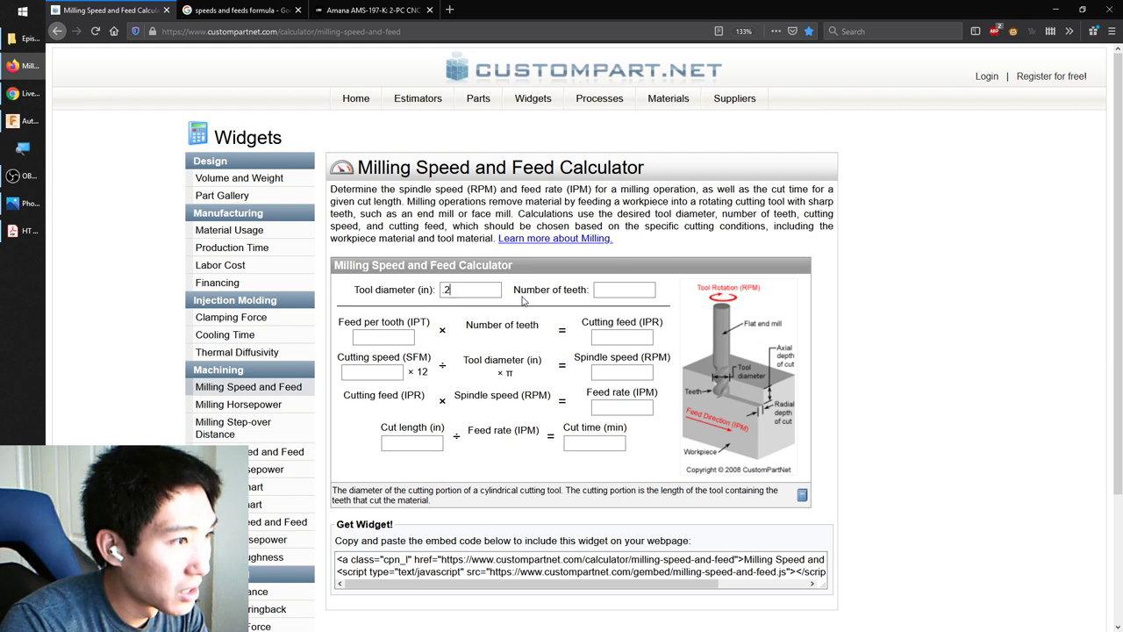
{"action": "left_click", "coordinate": [614, 289]}
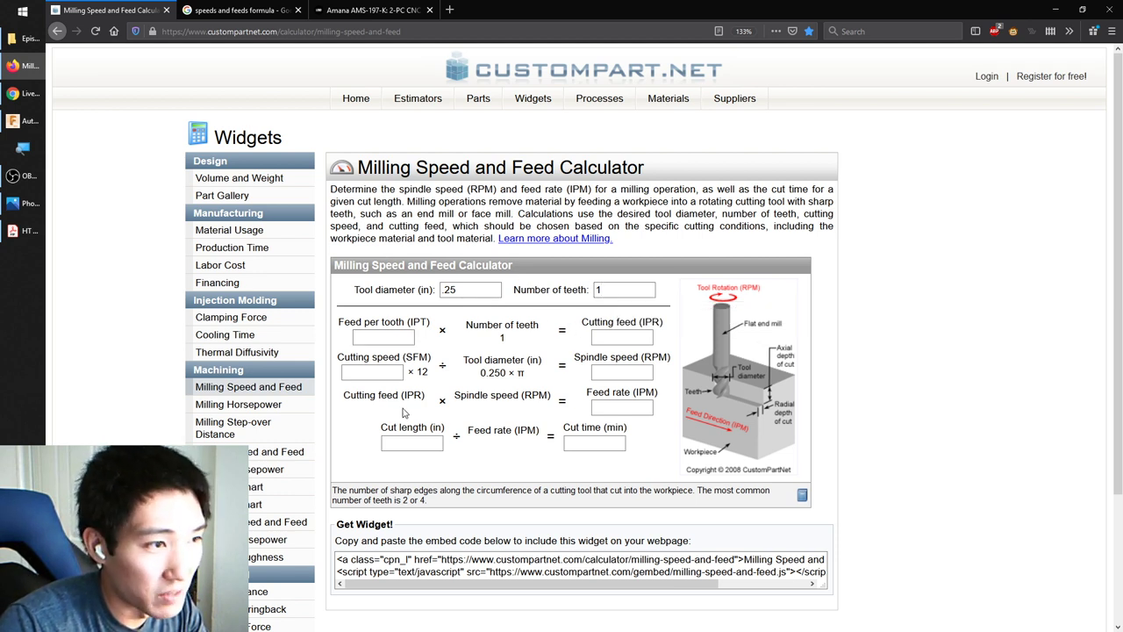
Step: Set the calculator's spindle speed to 10000 RPM and check the cutting speed it gives
{"action": "left_click", "coordinate": [638, 376]}
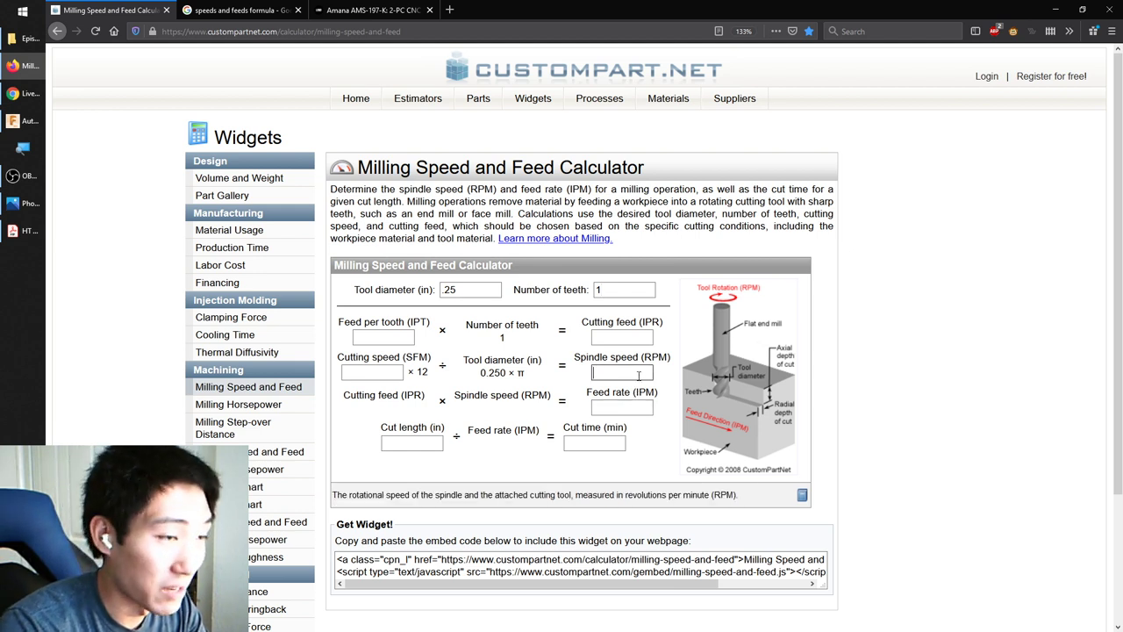
{"action": "type", "text": "10000"}
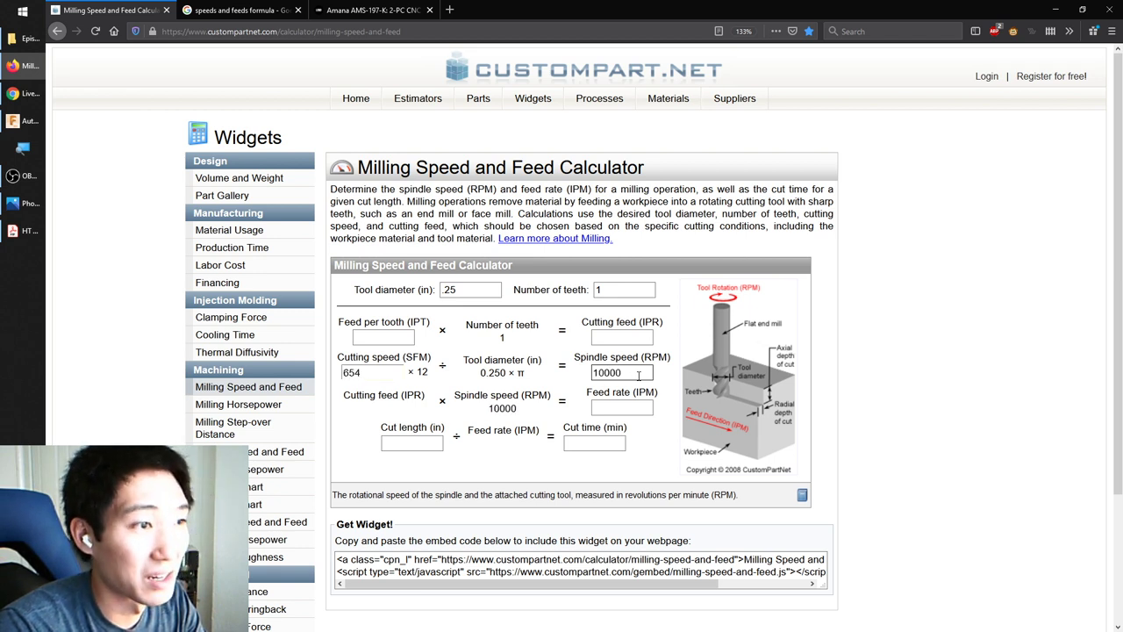
{"action": "left_click", "coordinate": [369, 378]}
{"action": "double_click", "coordinate": [384, 372]}
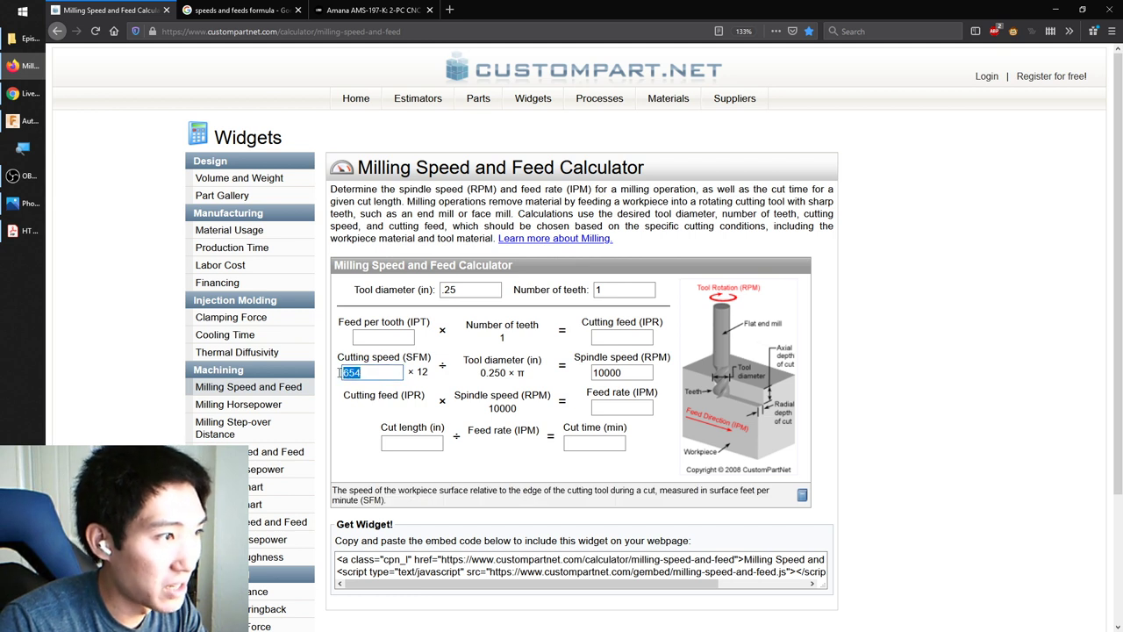
{"action": "left_click", "coordinate": [374, 372]}
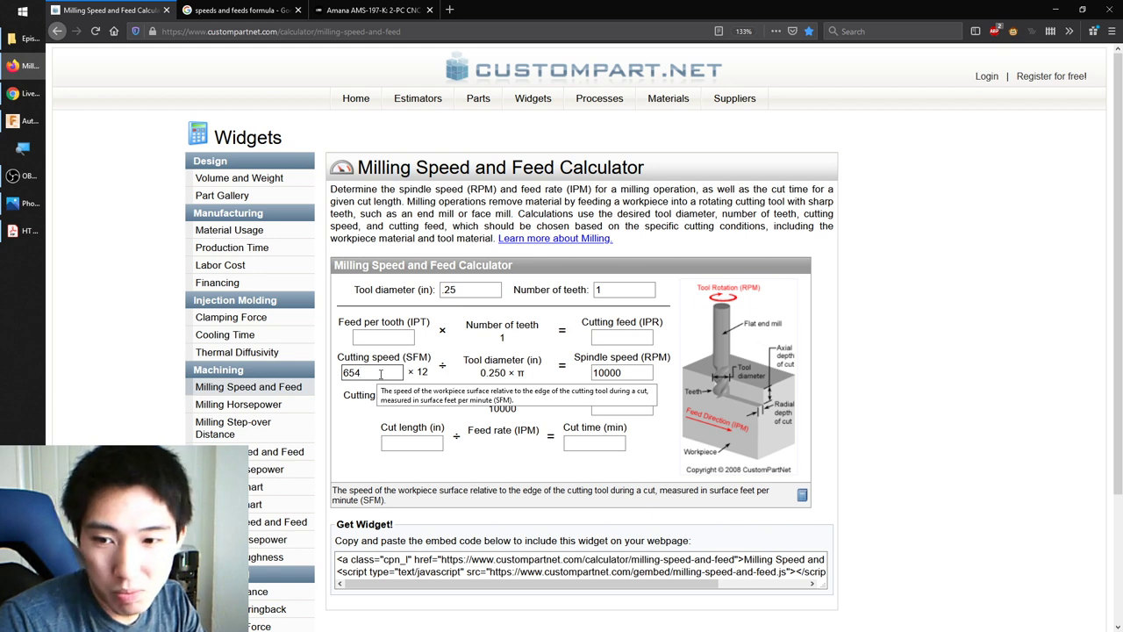
{"action": "double_click", "coordinate": [605, 373]}
{"action": "left_click", "coordinate": [597, 373]}
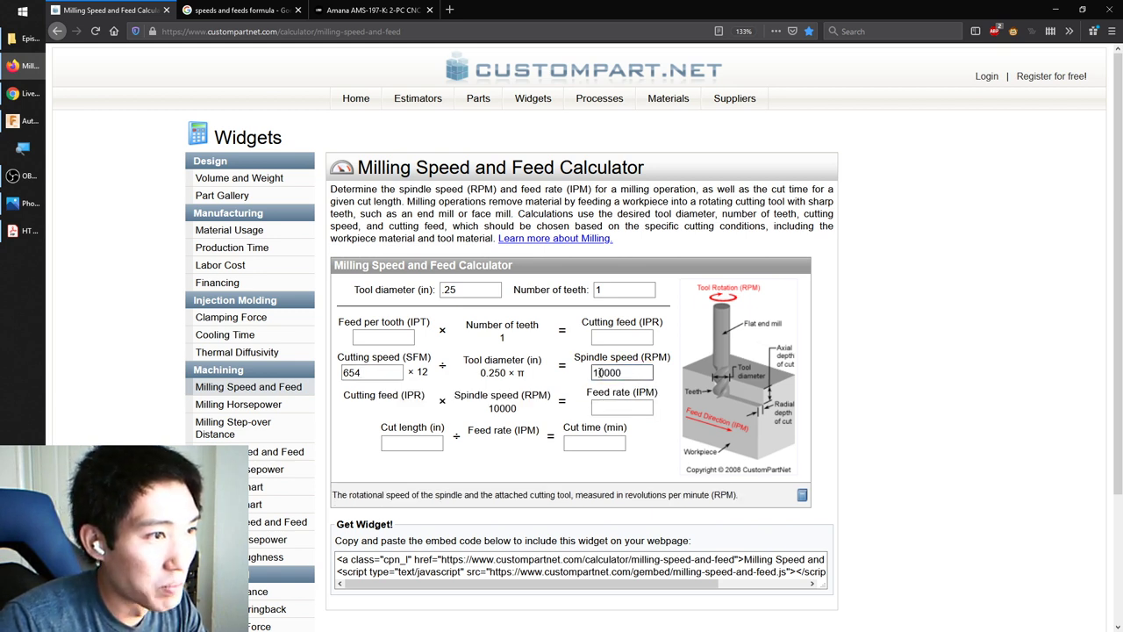
Step: Recheck the wrought aluminum SFM in the Harvey Tool chart and set the calculator's cutting speed to 1000 SFM
{"action": "left_click", "coordinate": [26, 230]}
{"action": "left_click_drag", "start_coordinate": [289, 214], "coordinate": [314, 214]}
{"action": "left_click", "coordinate": [1058, 7]}
{"action": "double_click", "coordinate": [351, 372]}
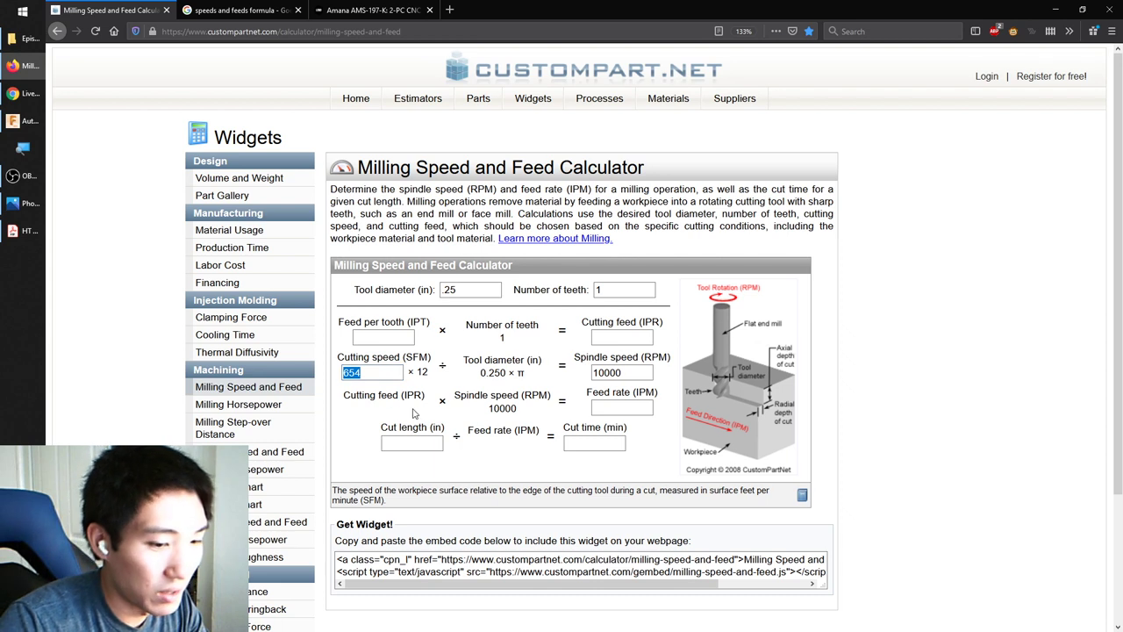
{"action": "type", "text": "1000"}
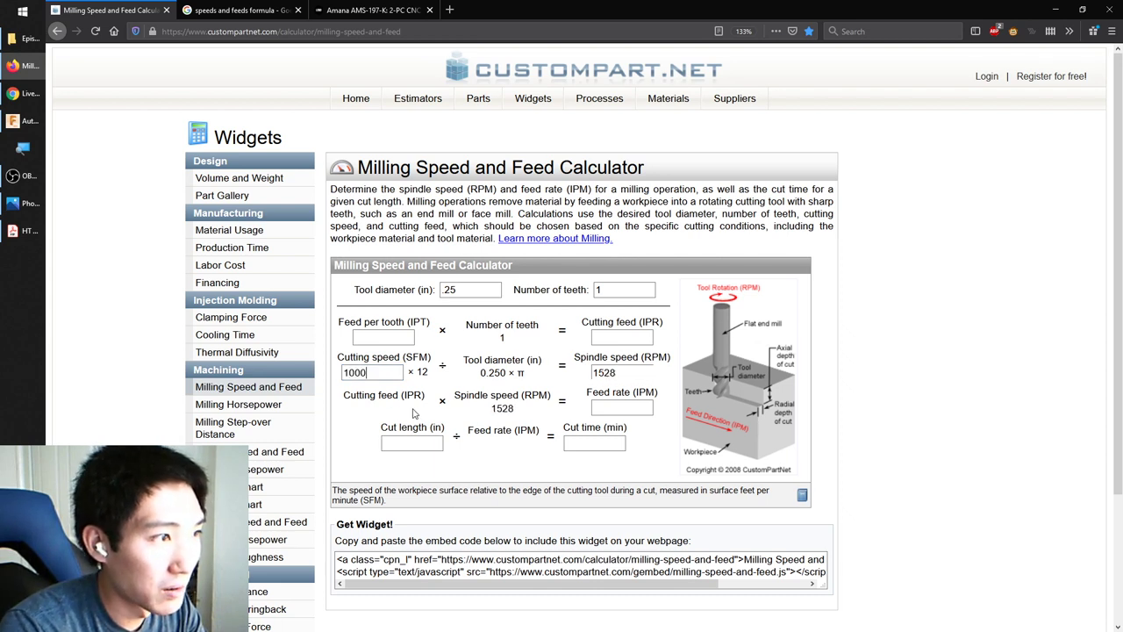
{"action": "left_click_drag", "start_coordinate": [640, 375], "coordinate": [586, 378]}
{"action": "left_click", "coordinate": [606, 372]}
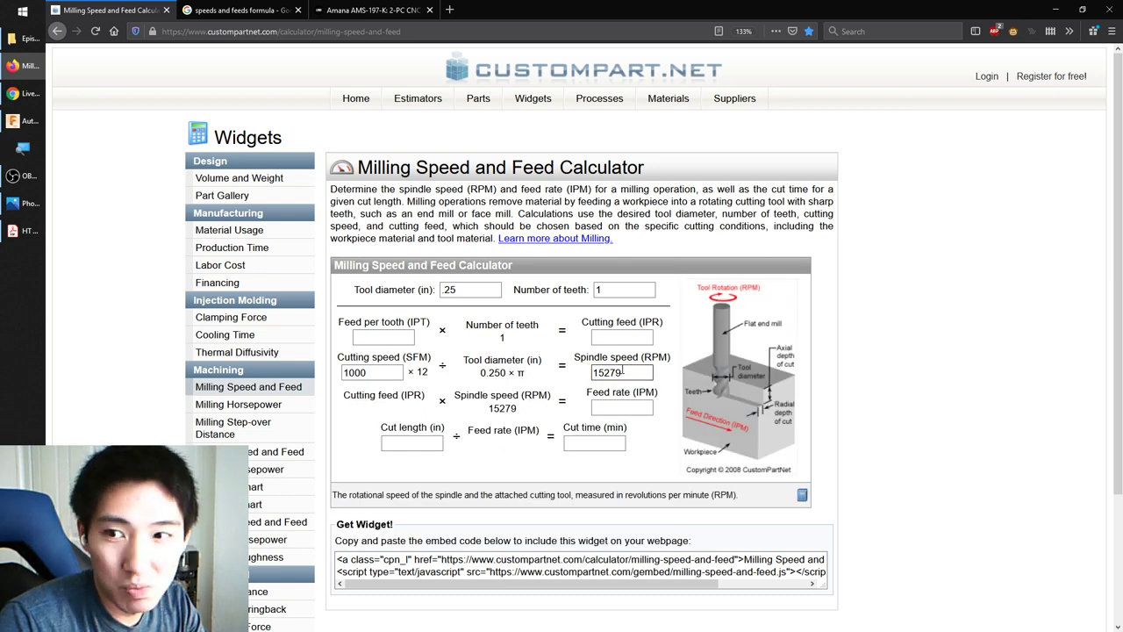
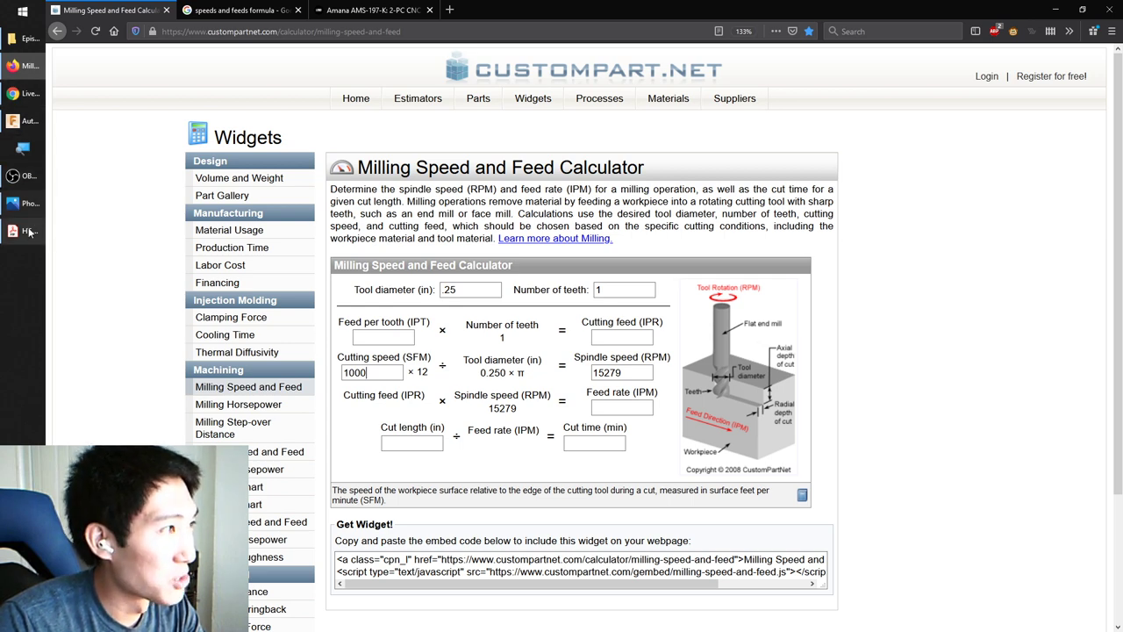
Step: Switch to the HT 2 Flute Metal chart in Acrobat Reader and examine the SFM for free-machining/low carbon steels
{"action": "left_click", "coordinate": [24, 230]}
{"action": "scroll", "coordinate": [311, 493], "scroll_direction": "down", "scroll_amount": 1}
{"action": "scroll", "coordinate": [311, 493], "scroll_direction": "down", "scroll_amount": 7}
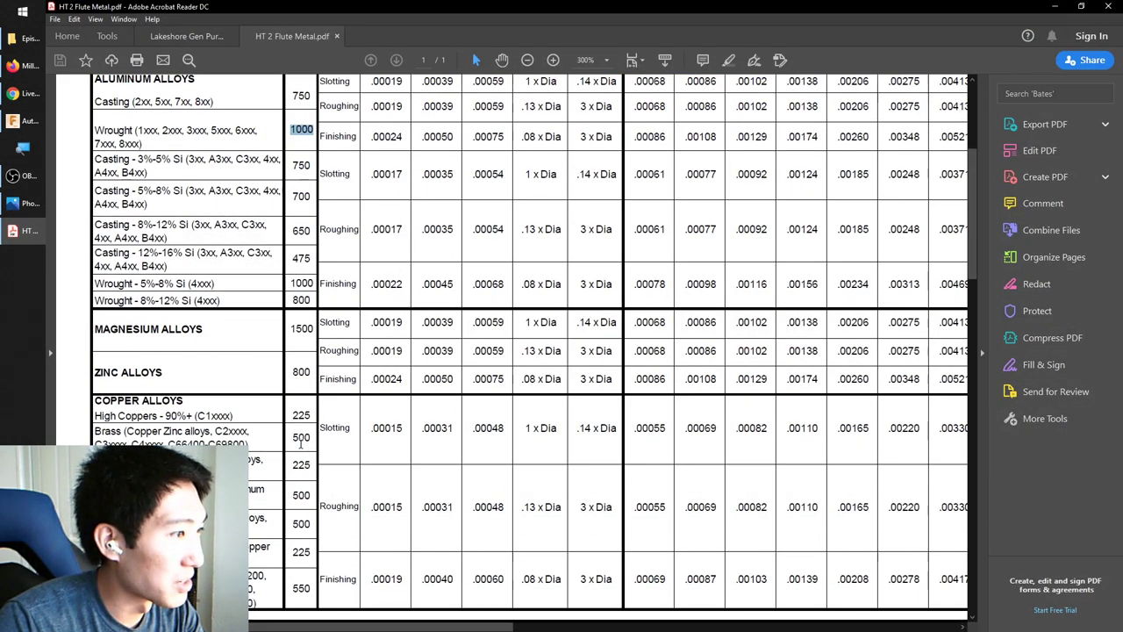
{"action": "scroll", "coordinate": [307, 439], "scroll_direction": "down", "scroll_amount": 4}
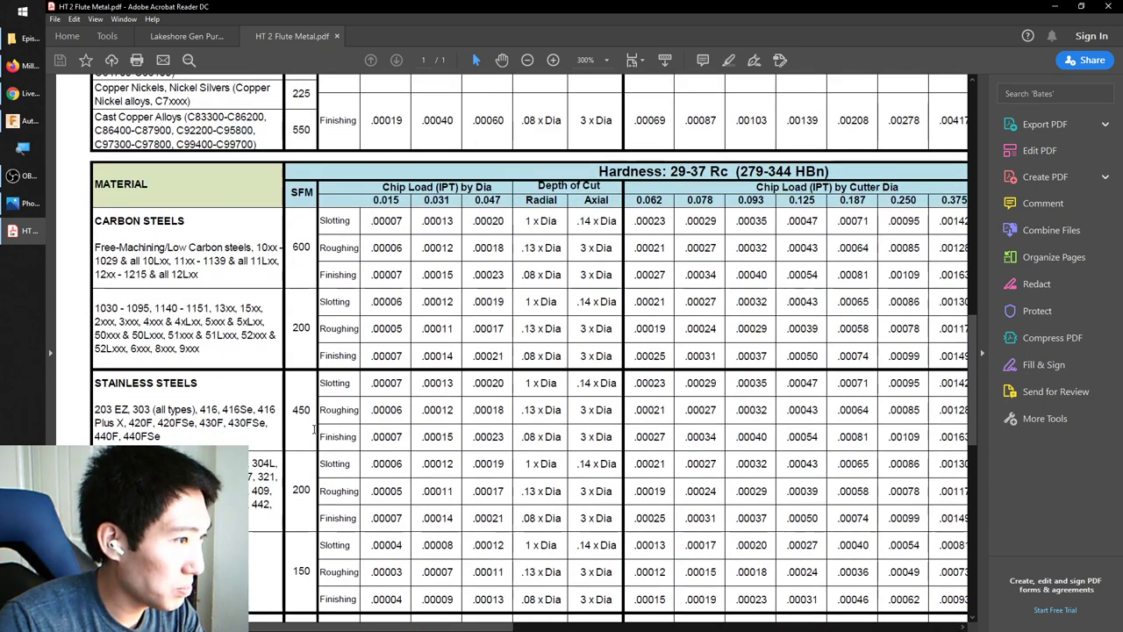
{"action": "left_click_drag", "start_coordinate": [291, 201], "coordinate": [309, 202]}
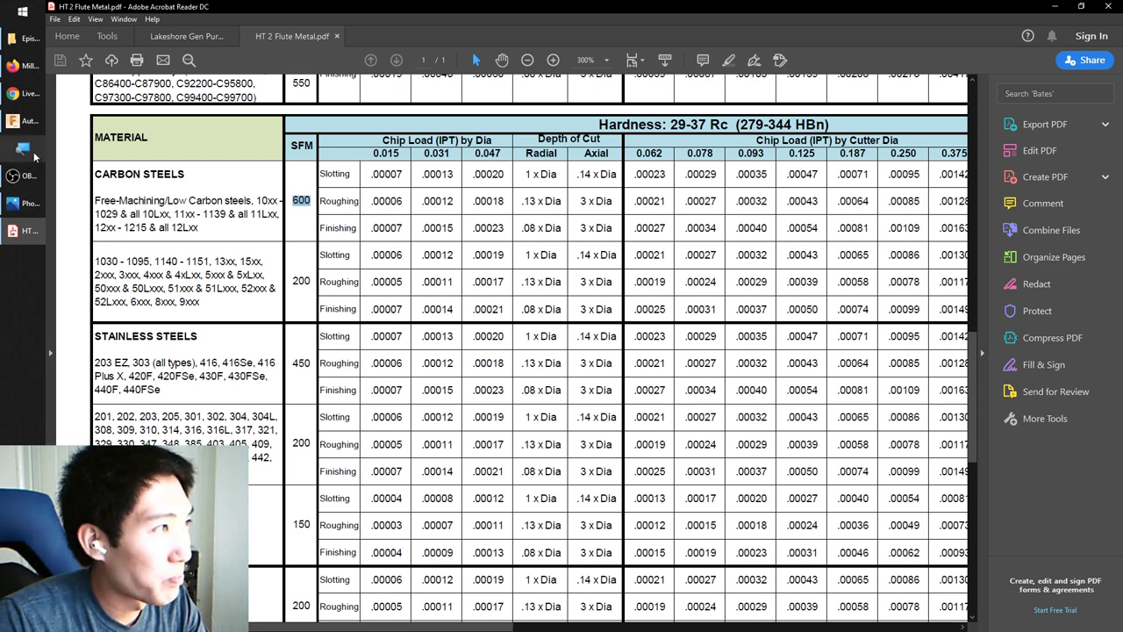
{"action": "left_click", "coordinate": [294, 200]}
{"action": "left_click_drag", "start_coordinate": [294, 200], "coordinate": [311, 203]}
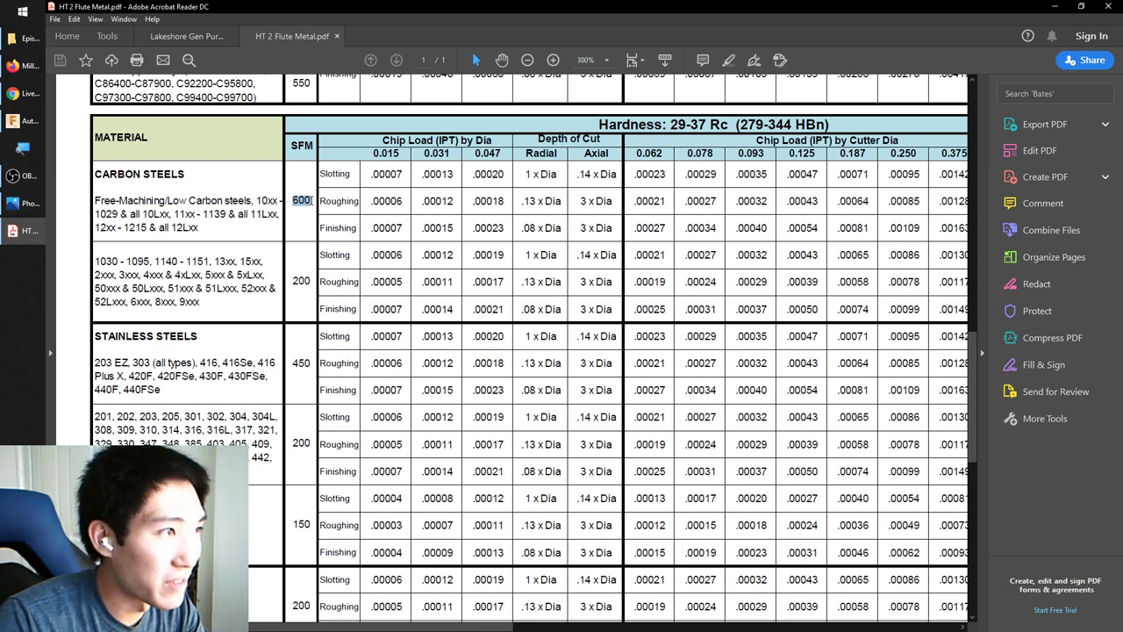
{"action": "left_click", "coordinate": [308, 208]}
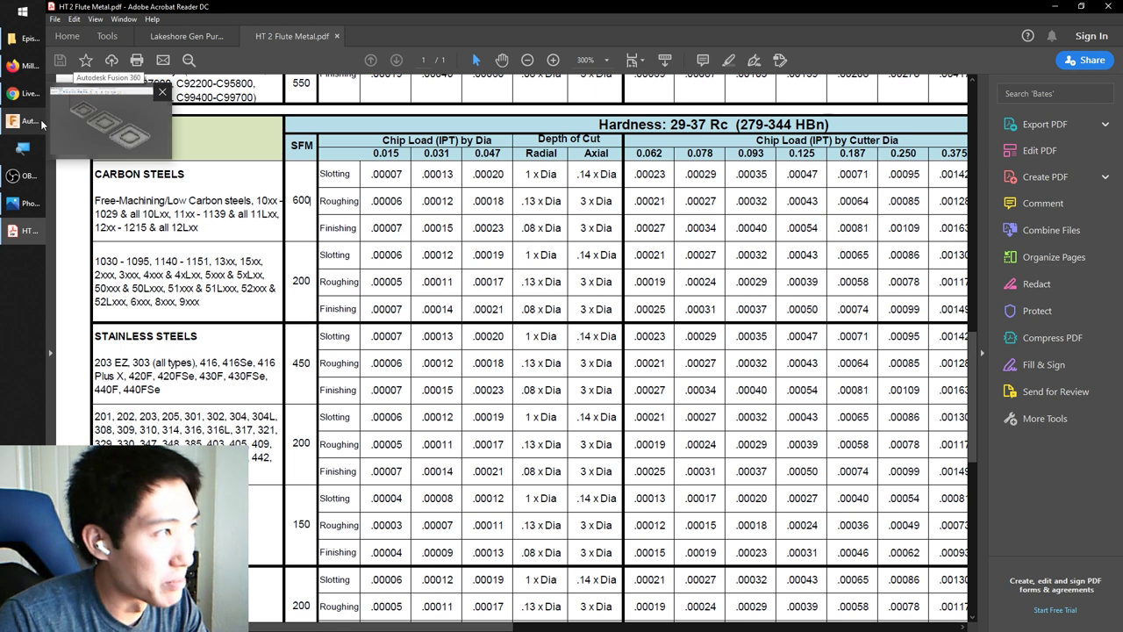
Step: Return to the Milling Speed and Feed Calculator in Firefox and examine the spindle speed calculated for 1000 SFM
{"action": "left_click", "coordinate": [28, 69]}
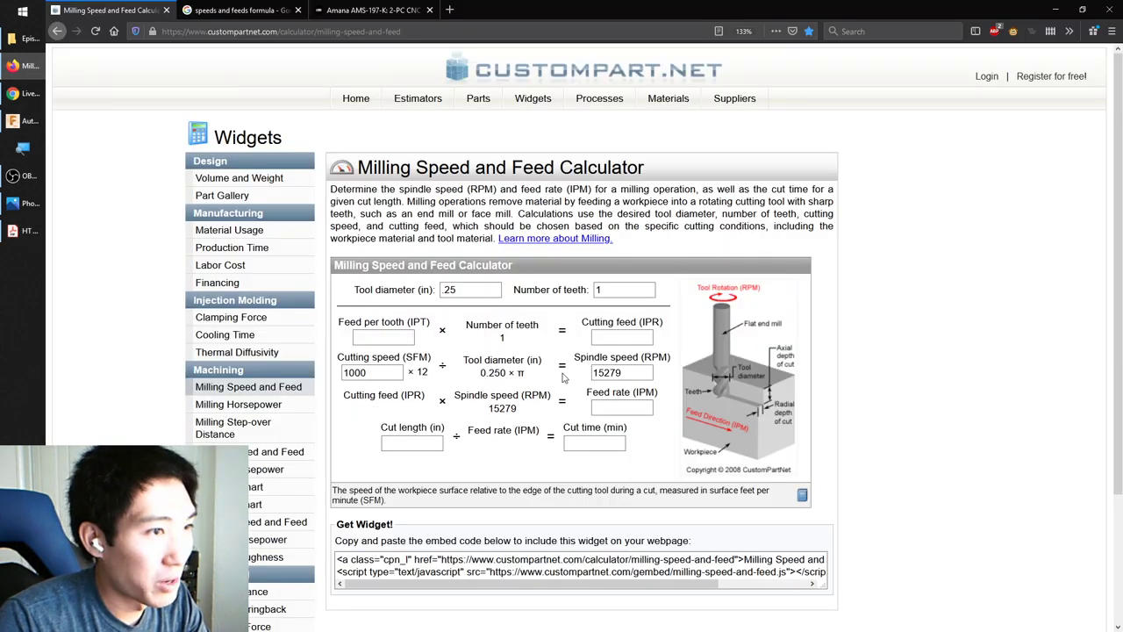
{"action": "left_click_drag", "start_coordinate": [632, 372], "coordinate": [601, 372]}
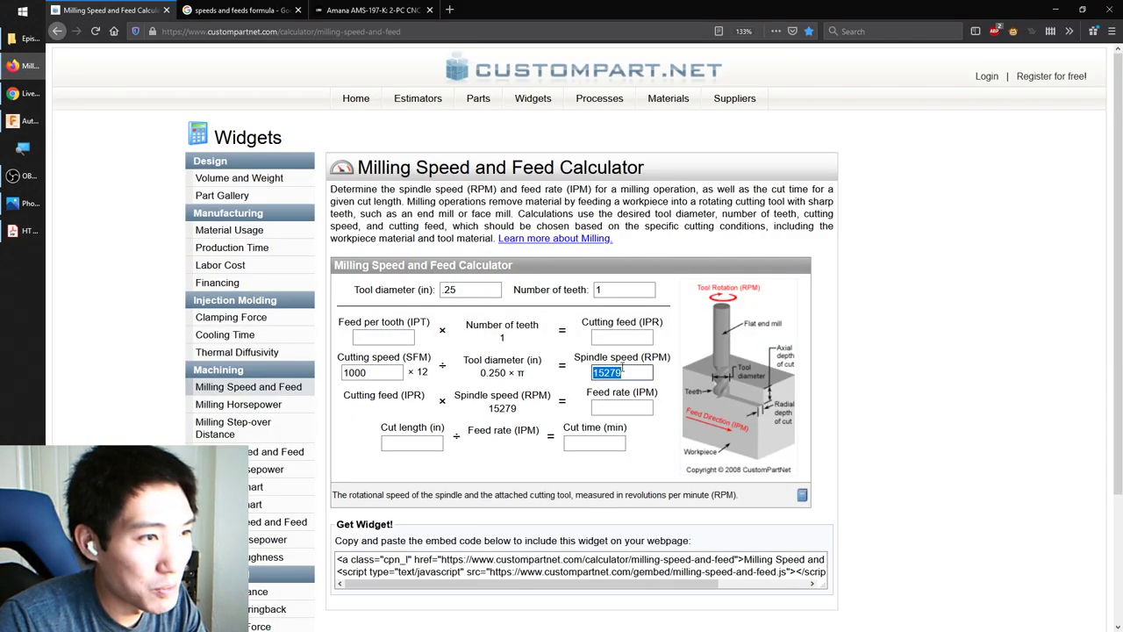
{"action": "double_click", "coordinate": [628, 369]}
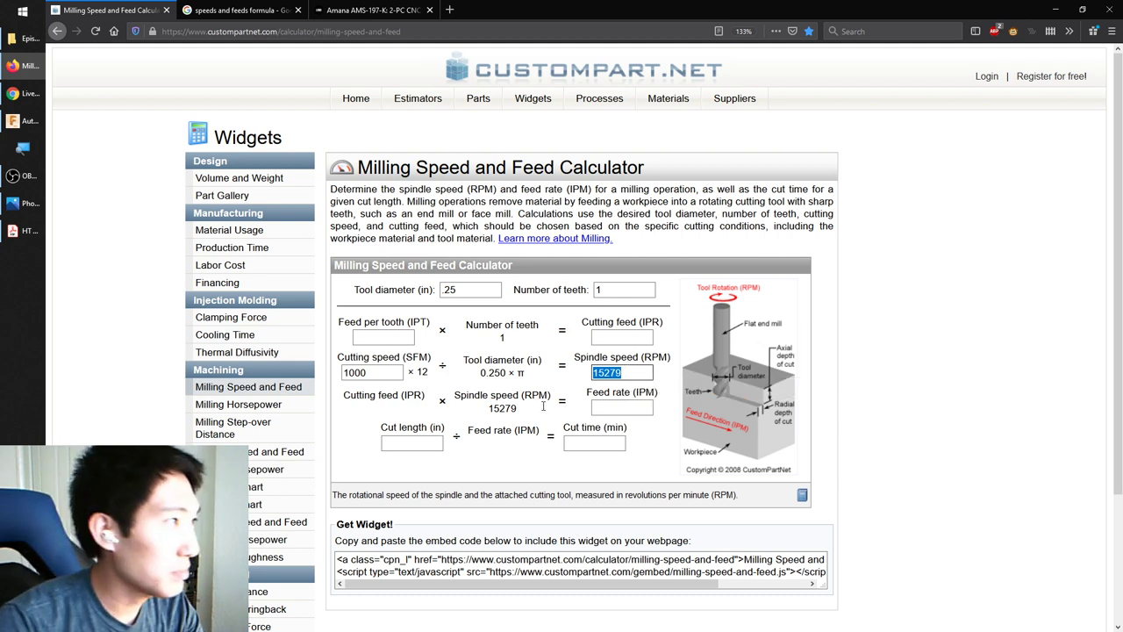
Step: Switch to the HT 2 Flute Metal chart and look up the aluminum roughing chip load for a 0.250 in cutter
{"action": "mouse_move", "coordinate": [33, 240]}
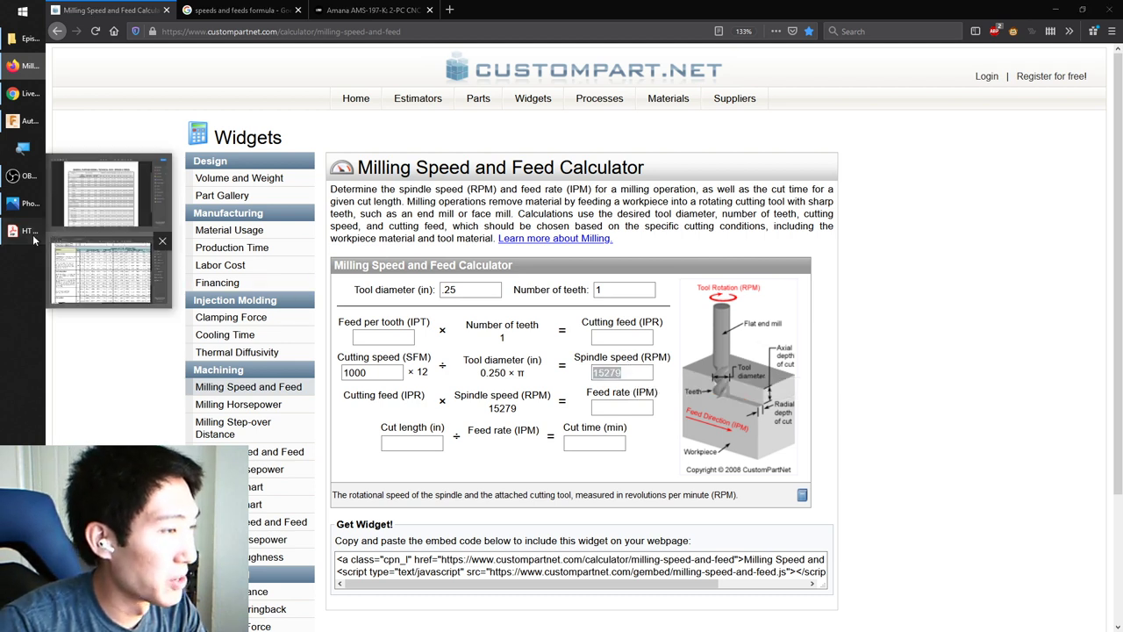
{"action": "left_click", "coordinate": [101, 272]}
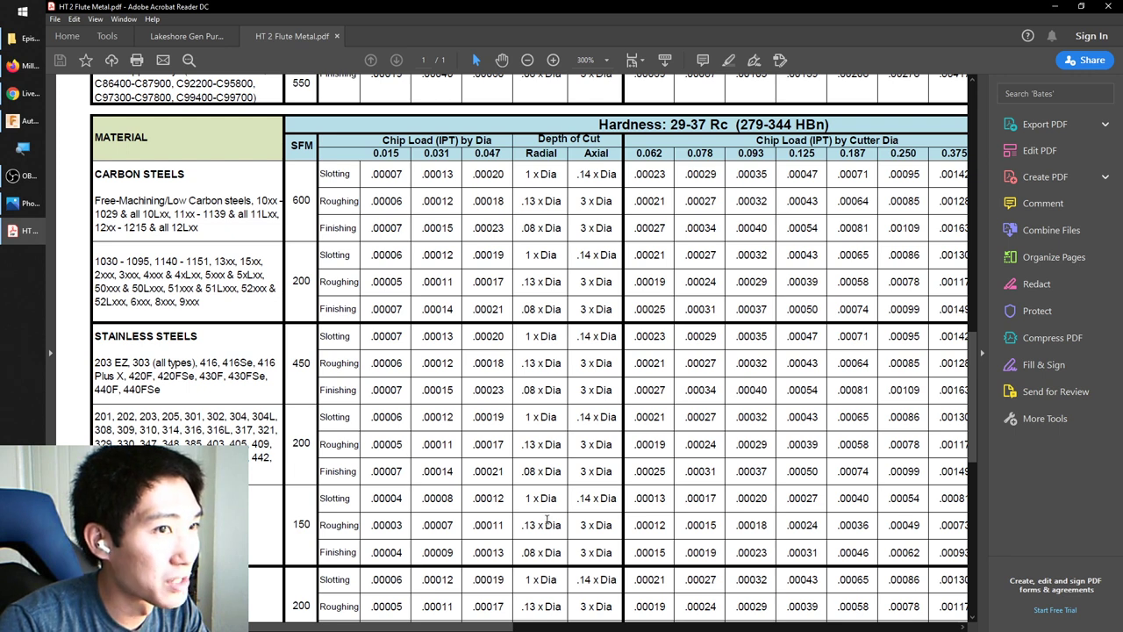
{"action": "scroll", "coordinate": [296, 368], "scroll_direction": "up", "scroll_amount": 8}
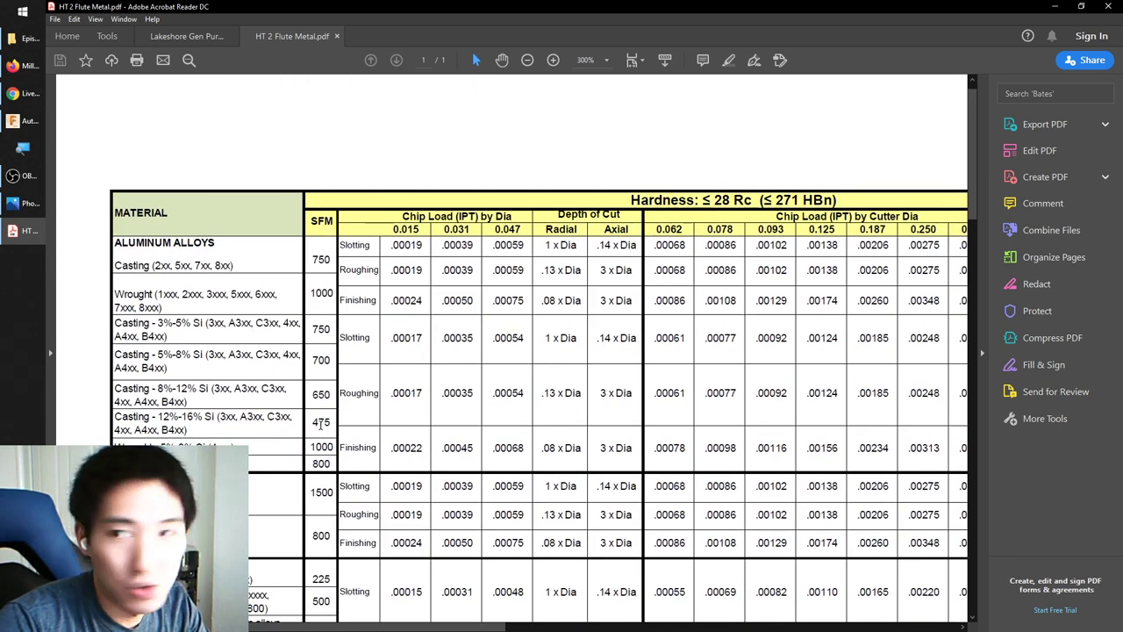
{"action": "scroll", "coordinate": [321, 424], "scroll_direction": "right", "scroll_amount": 3}
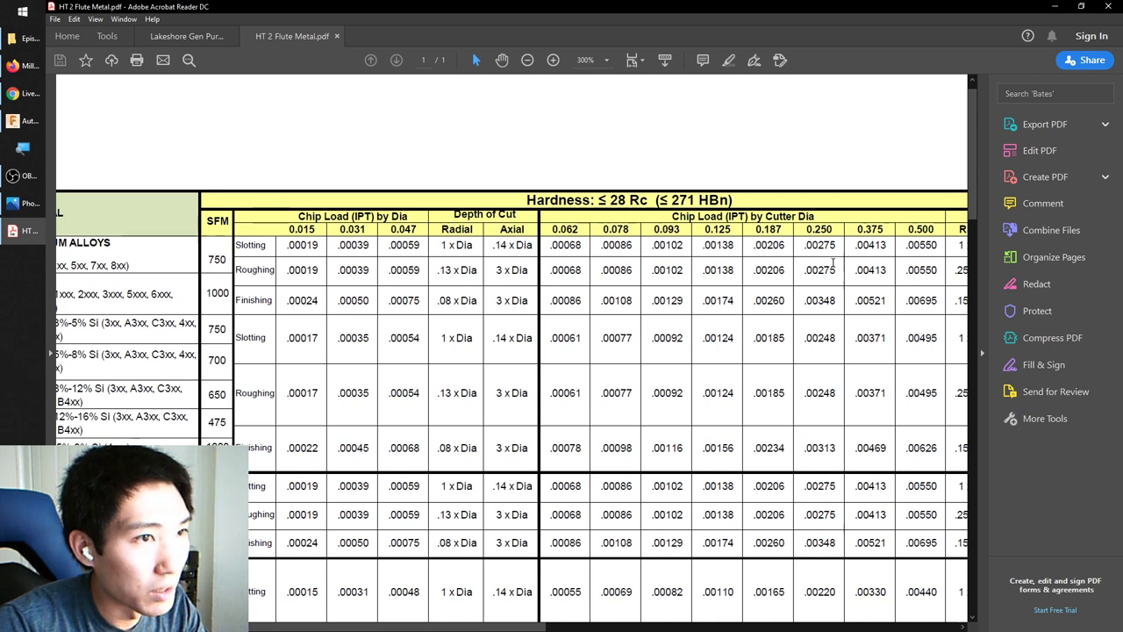
{"action": "left_click_drag", "start_coordinate": [806, 229], "coordinate": [839, 230]}
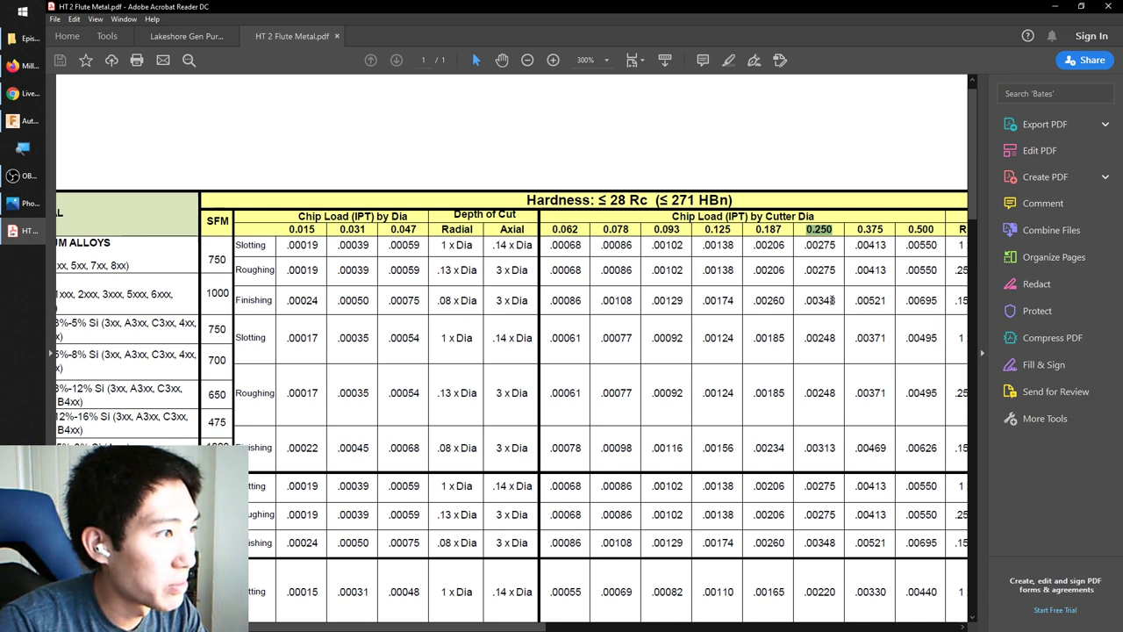
{"action": "left_click_drag", "start_coordinate": [235, 271], "coordinate": [277, 271]}
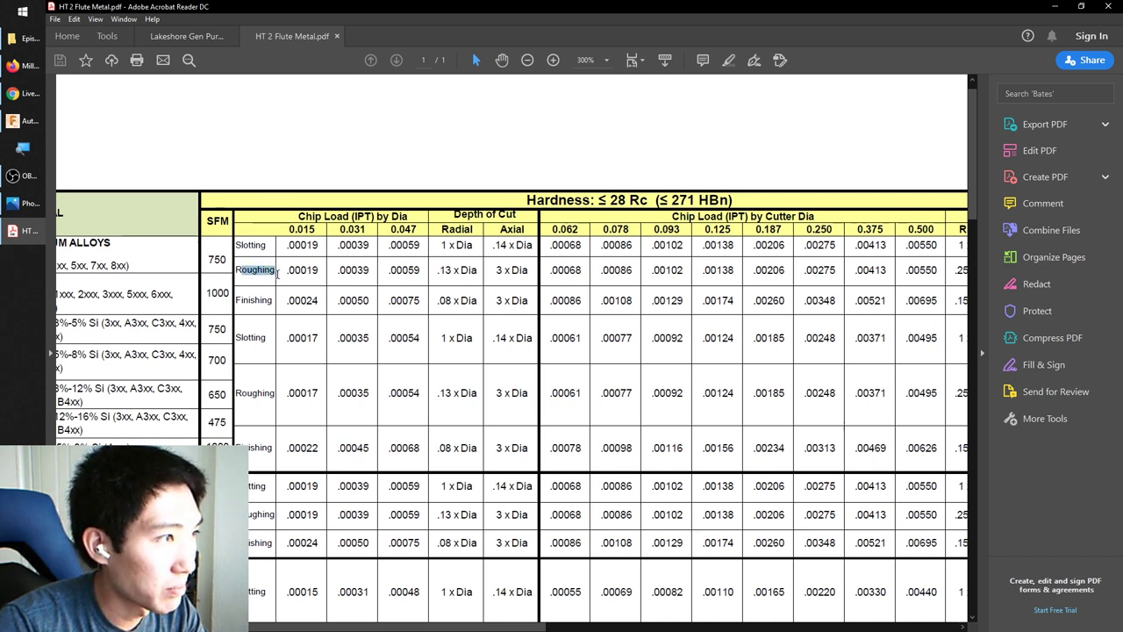
{"action": "left_click_drag", "start_coordinate": [750, 270], "coordinate": [829, 277]}
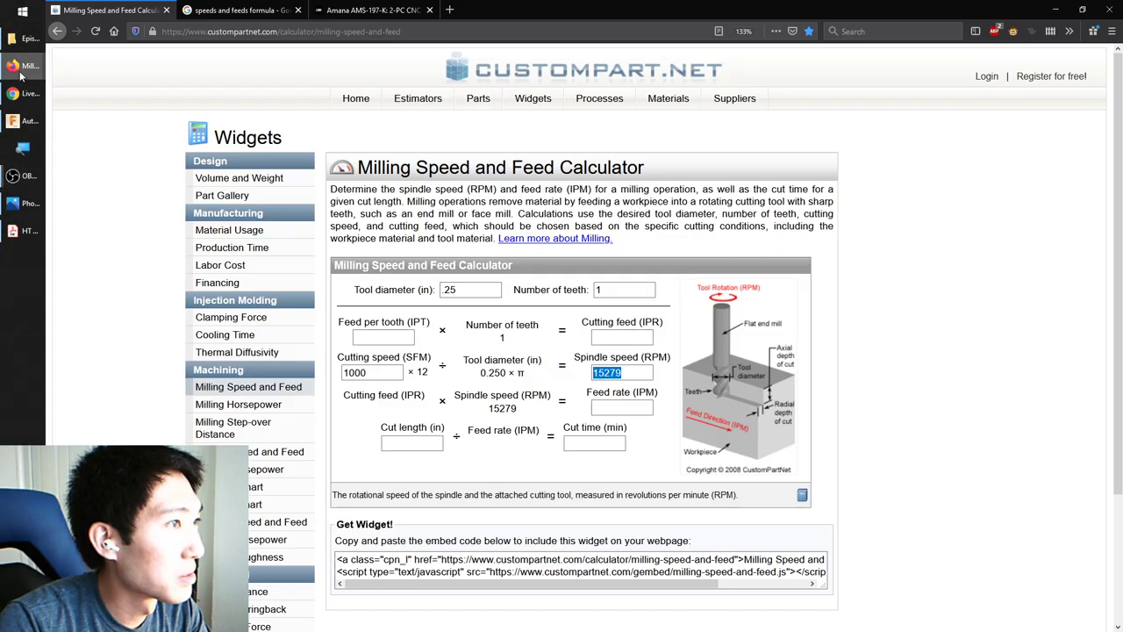
Step: Switch to the calculator in Firefox, set the feed per tooth to .002 IPT and check the feed rate
{"action": "left_click", "coordinate": [26, 65]}
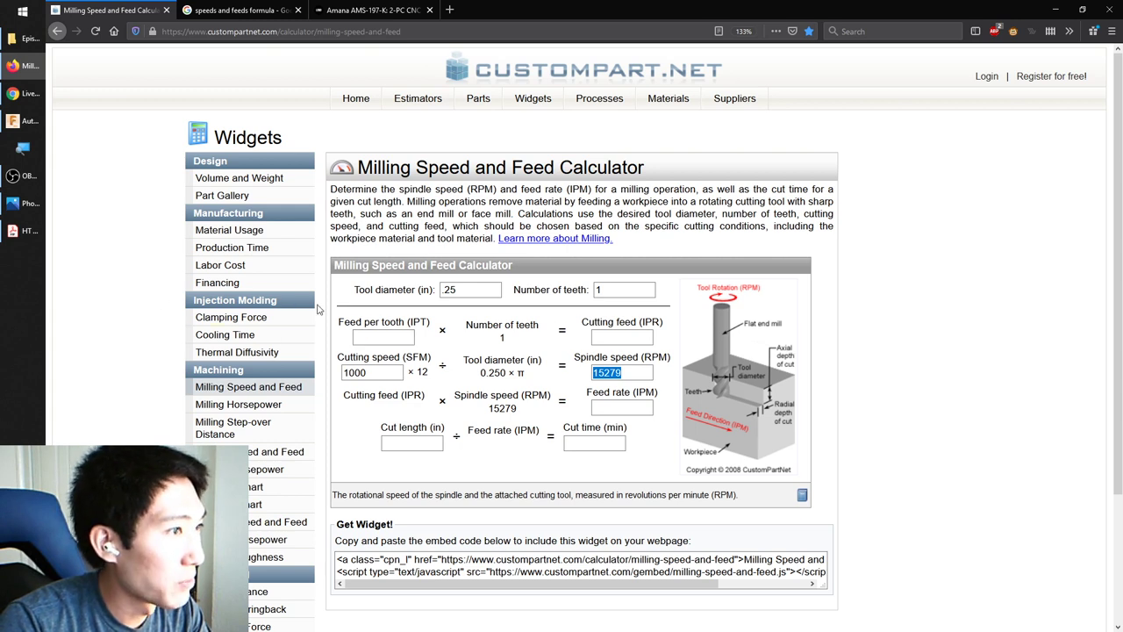
{"action": "left_click", "coordinate": [389, 336]}
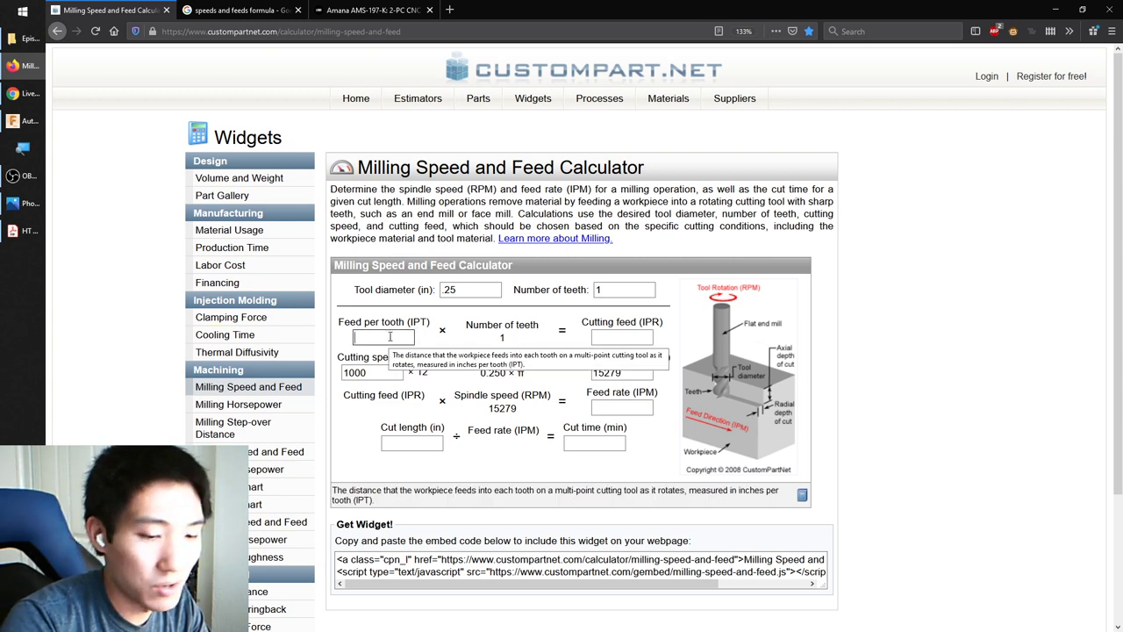
{"action": "type", "text": ".002"}
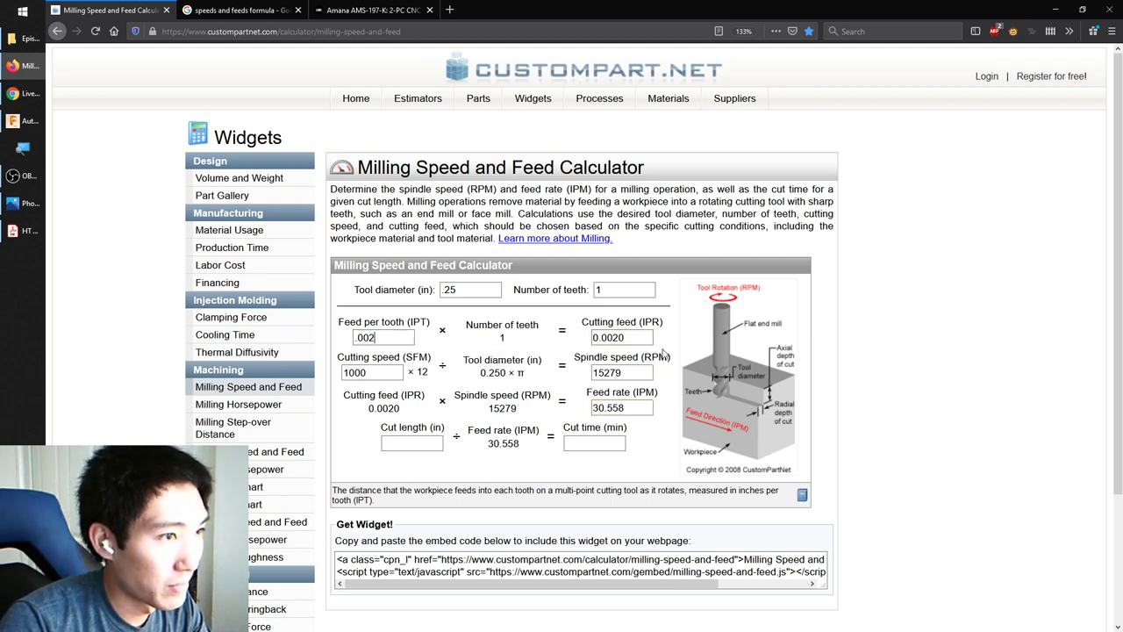
{"action": "left_click", "coordinate": [598, 407]}
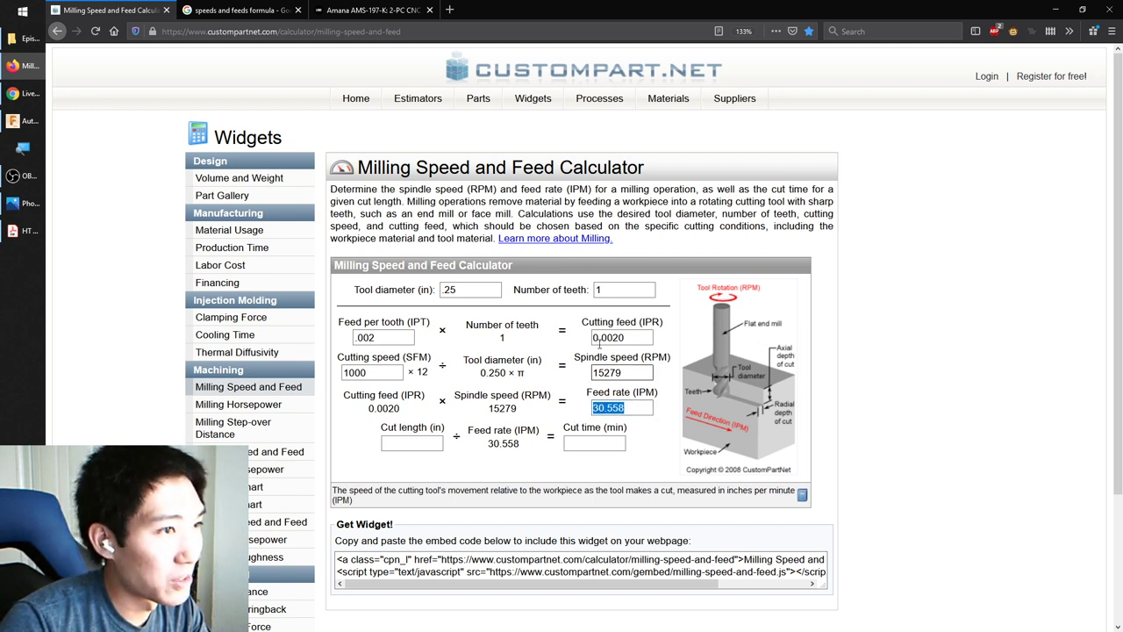
Step: Compare the feed rate for 1 and 2 teeth, and finally set the number of teeth to 3
{"action": "left_click", "coordinate": [628, 289]}
{"action": "double_click", "coordinate": [597, 289]}
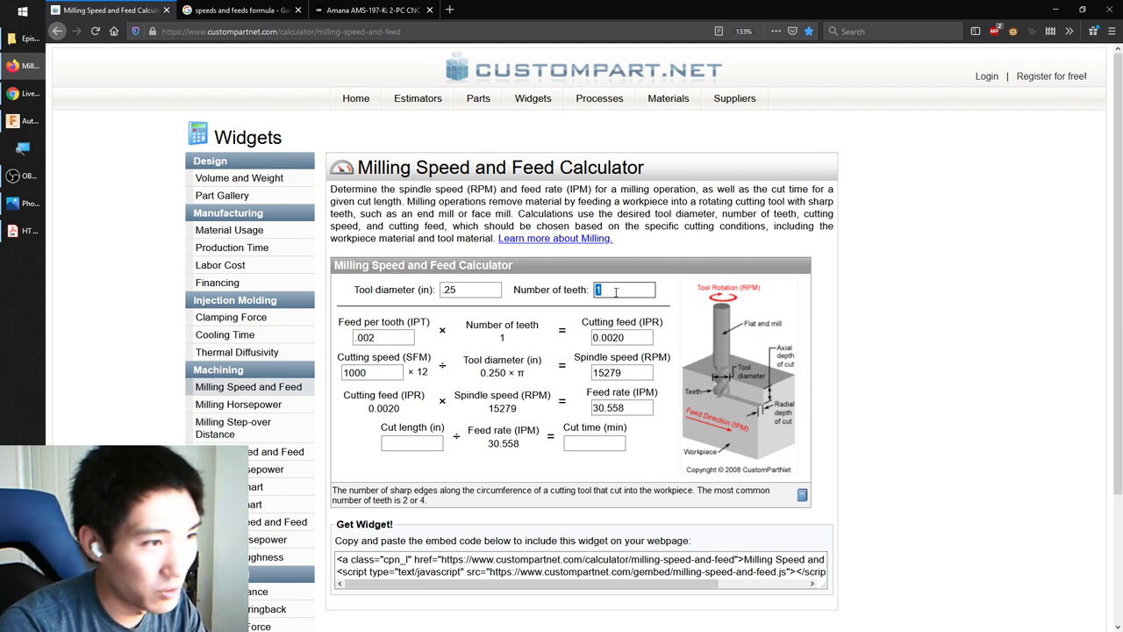
{"action": "left_click_drag", "start_coordinate": [646, 408], "coordinate": [586, 403]}
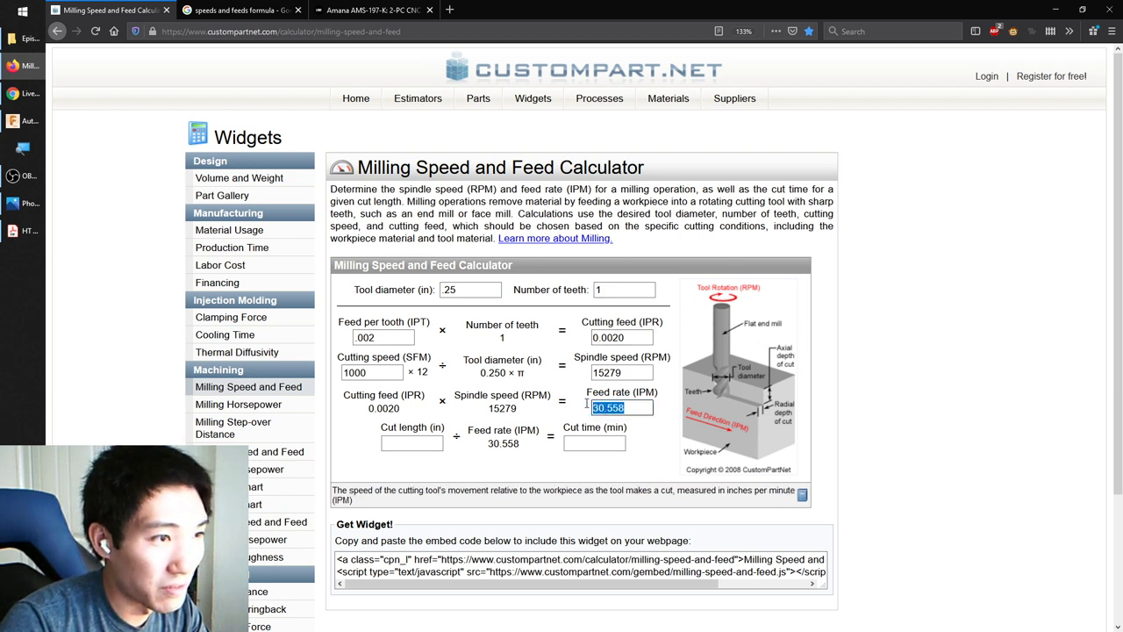
{"action": "left_click", "coordinate": [622, 285]}
{"action": "key", "text": "BackSpace"}
{"action": "type", "text": "2"}
{"action": "double_click", "coordinate": [624, 289]}
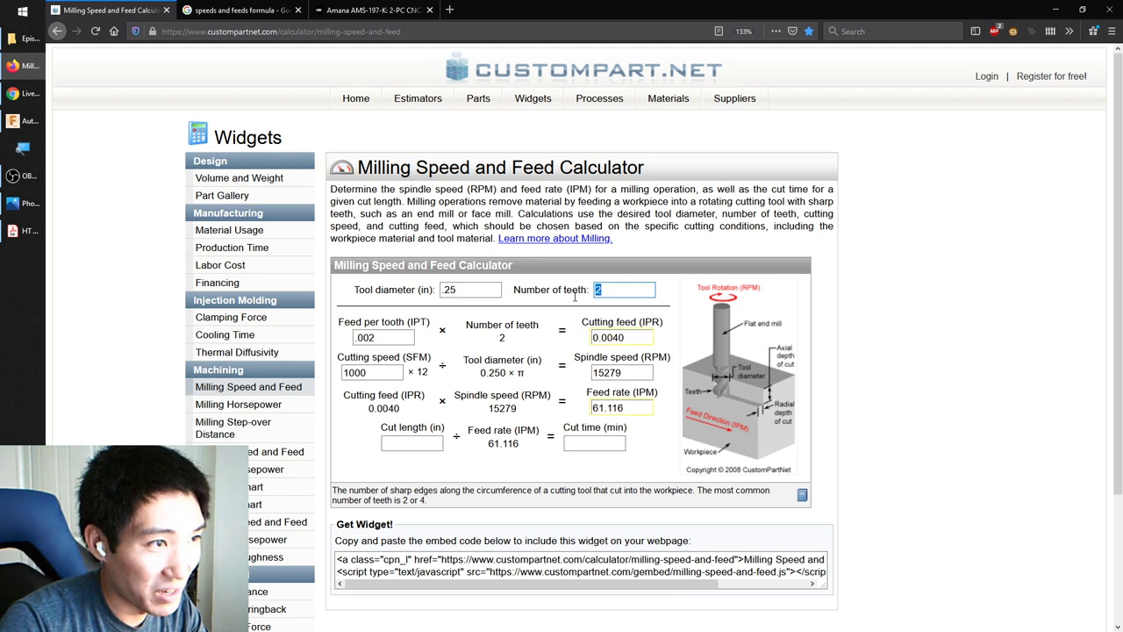
{"action": "type", "text": "3"}
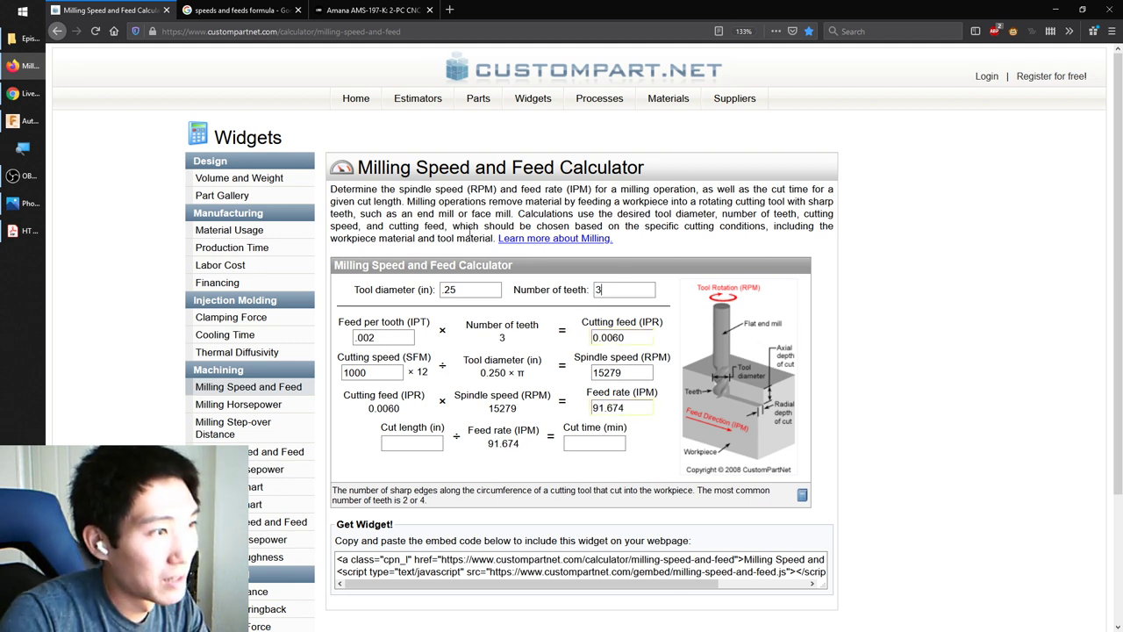
{"action": "left_click", "coordinate": [645, 405]}
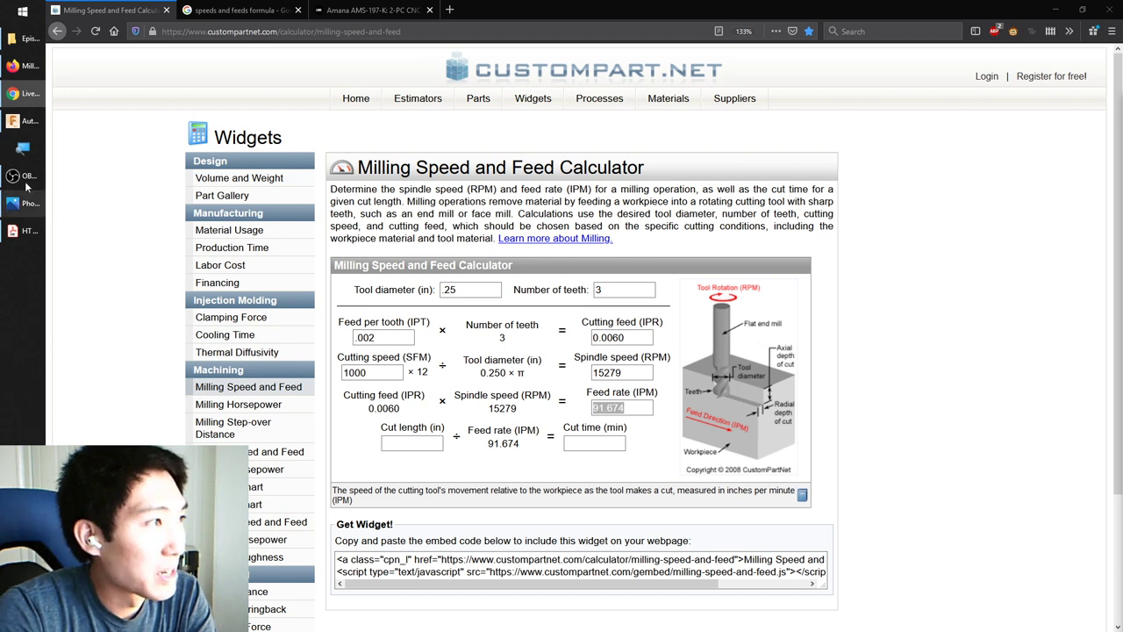
Step: Switch to the HT 2 Flute Metal chart and examine the radial and axial depths of cut for roughing aluminum with larger cutters
{"action": "left_click", "coordinate": [26, 230]}
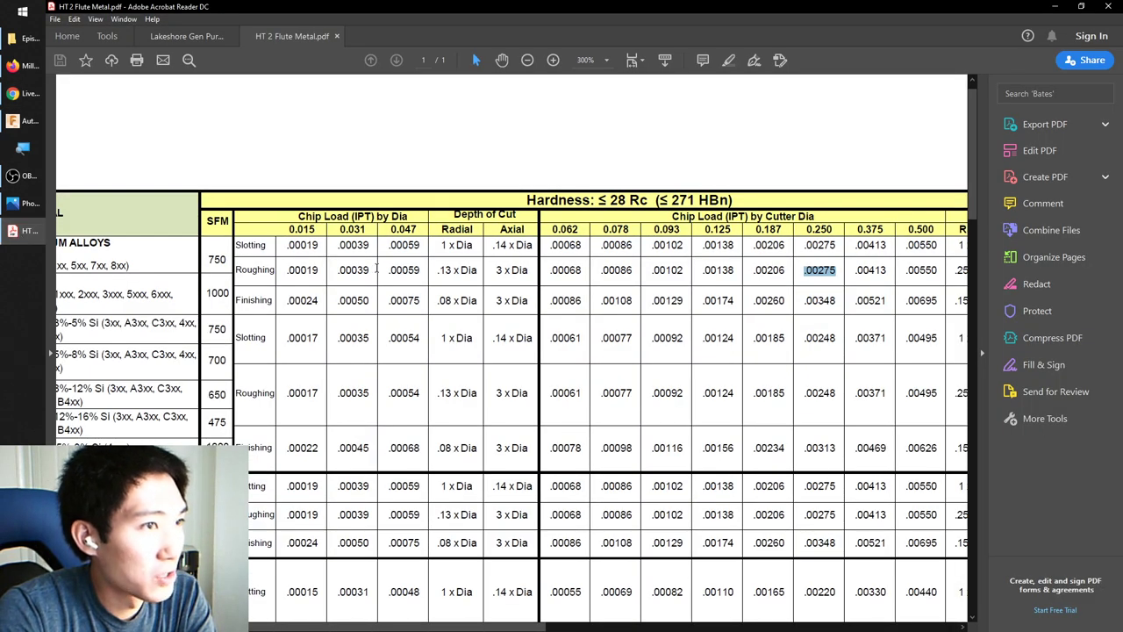
{"action": "scroll", "coordinate": [413, 282], "scroll_direction": "right", "scroll_amount": 3}
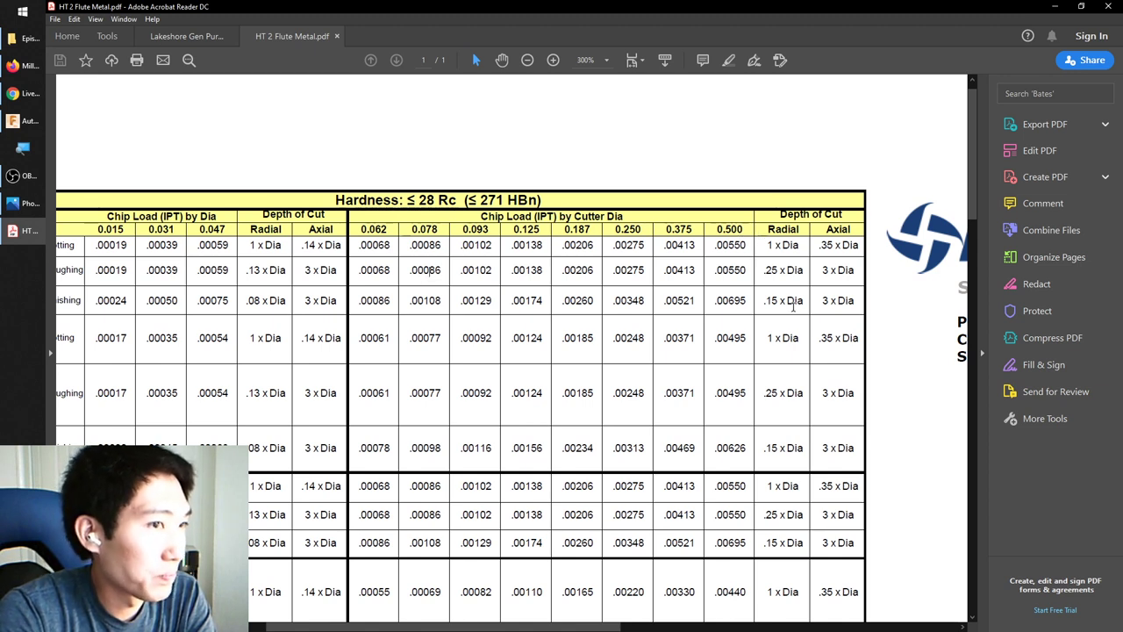
{"action": "left_click_drag", "start_coordinate": [807, 269], "coordinate": [761, 274]}
{"action": "left_click", "coordinate": [761, 277]}
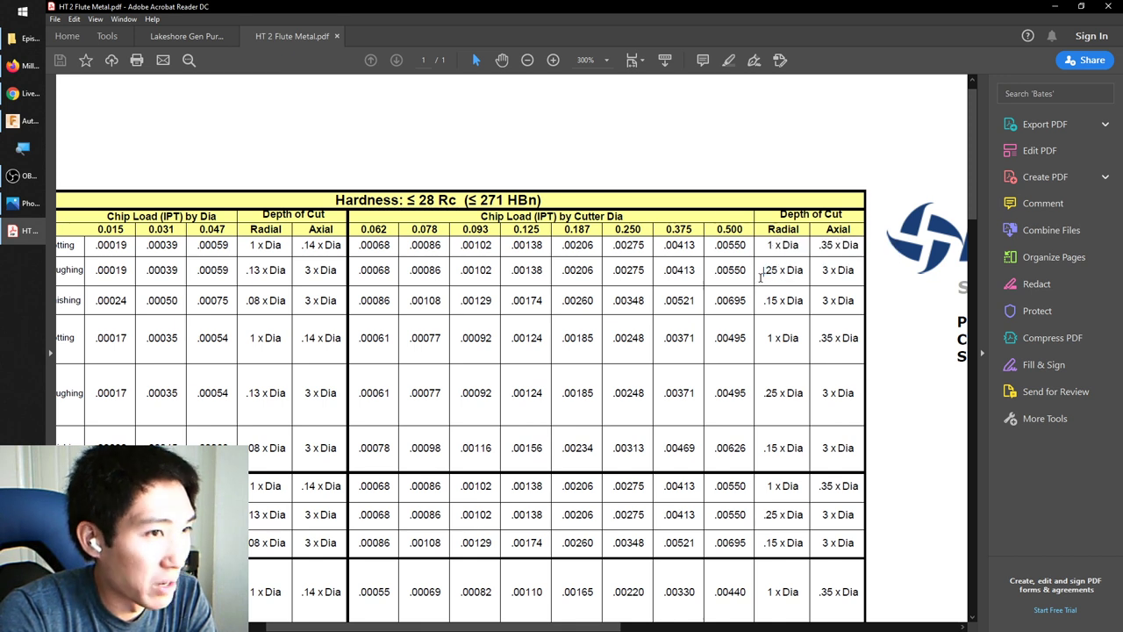
{"action": "left_click_drag", "start_coordinate": [764, 275], "coordinate": [805, 274]}
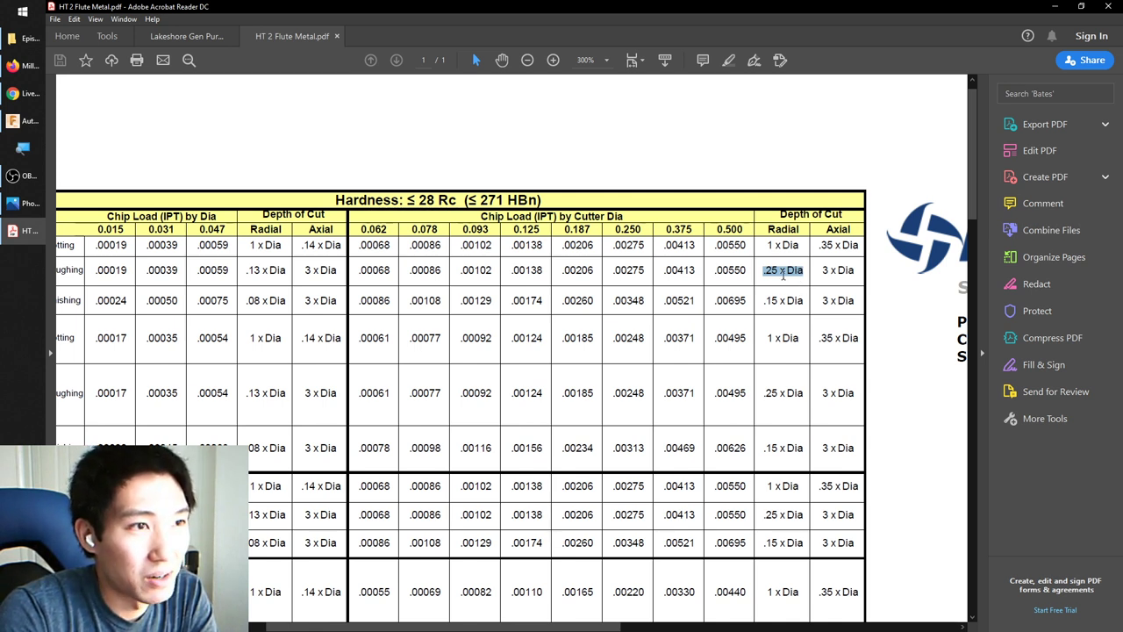
{"action": "left_click_drag", "start_coordinate": [821, 270], "coordinate": [853, 272]}
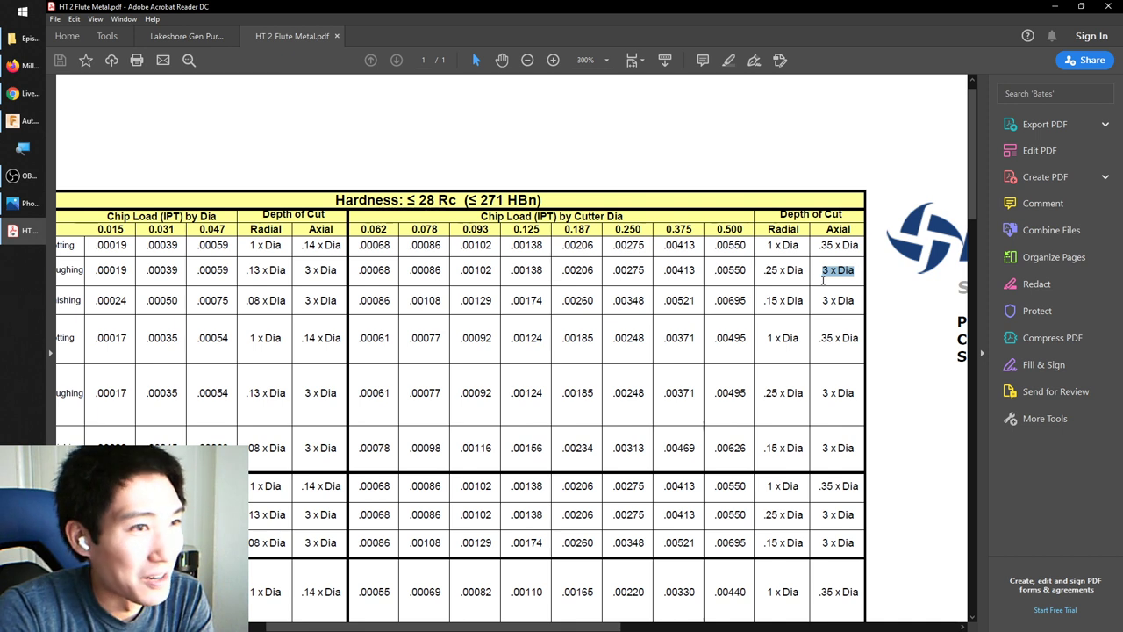
{"action": "mouse_move", "coordinate": [855, 275]}
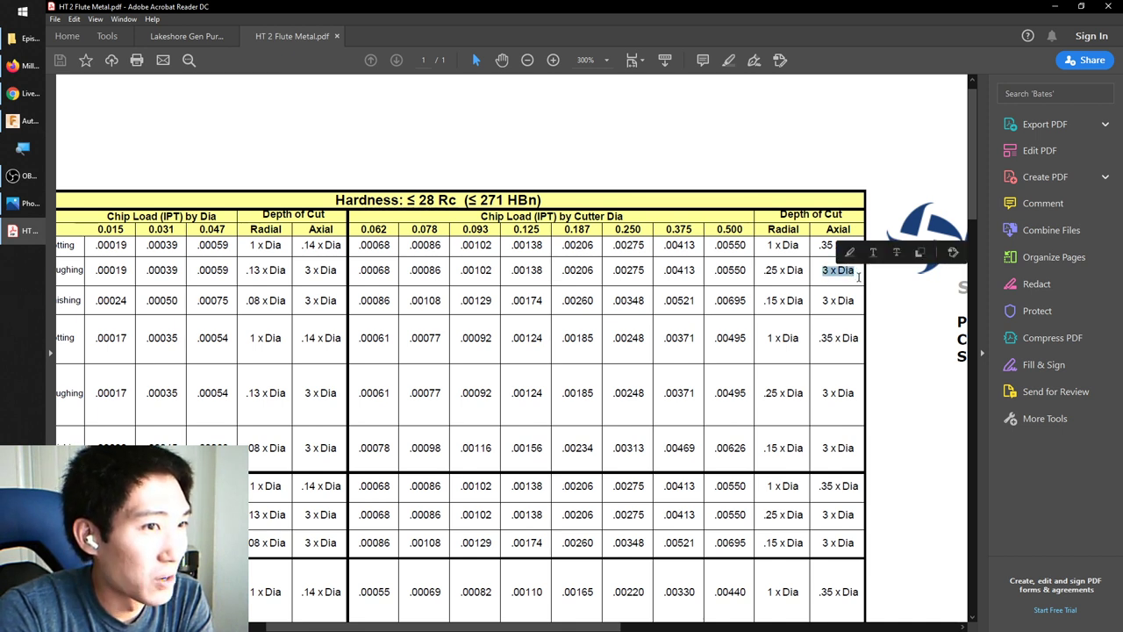
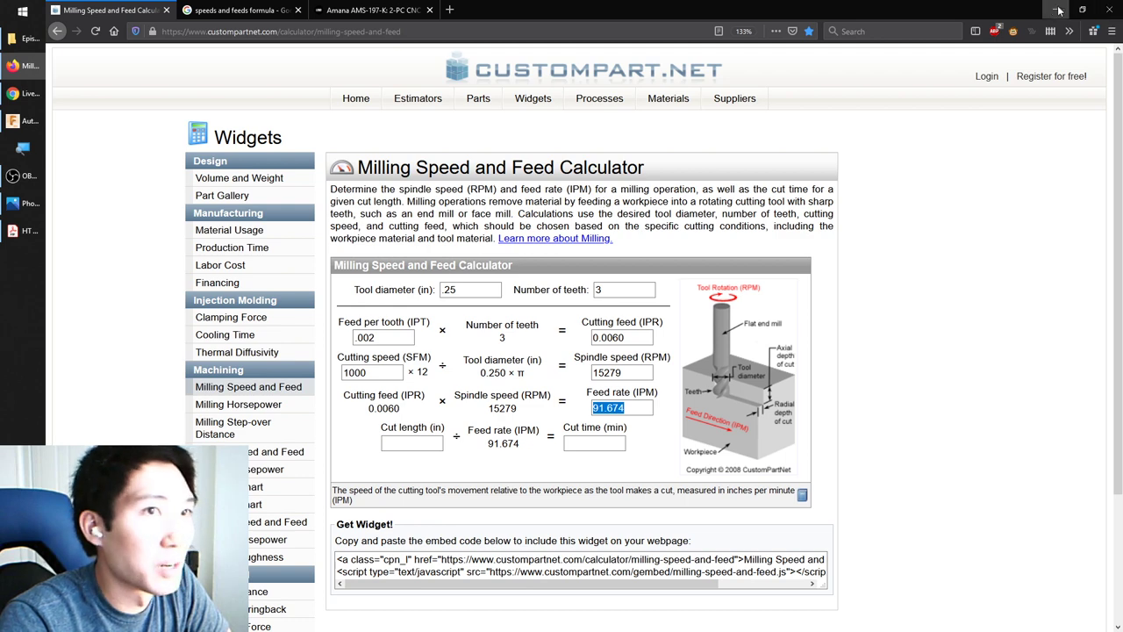
Step: Minimize Firefox and Fusion 360, launch Carbide Create from the desktop, and close the Photos and Episode VIII Files windows
{"action": "left_click", "coordinate": [1053, 9]}
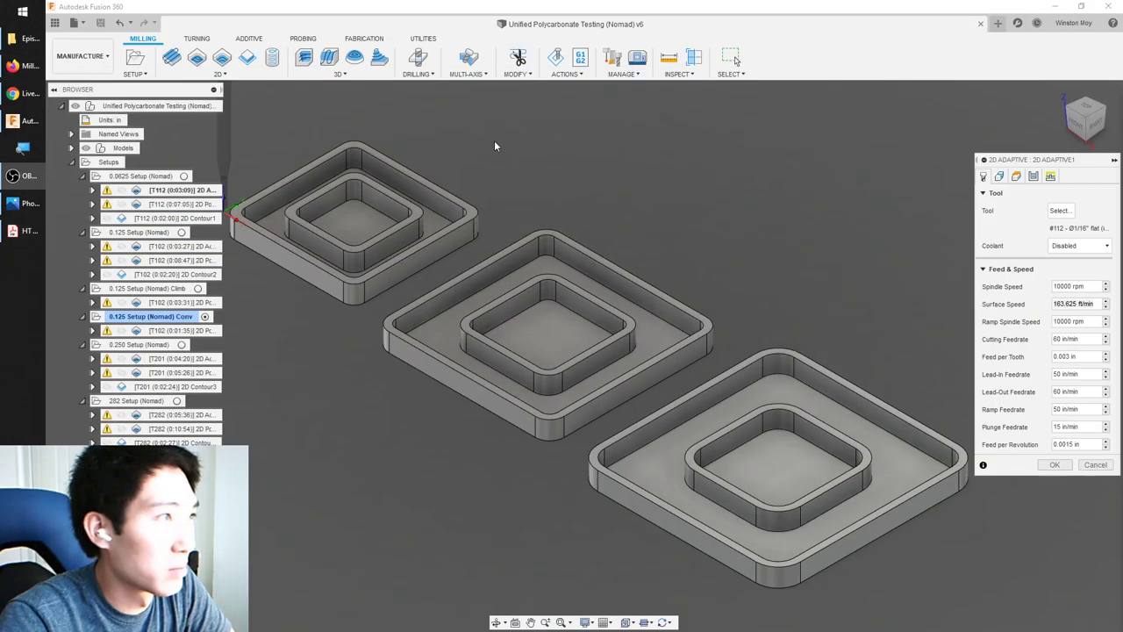
{"action": "left_click", "coordinate": [1055, 7]}
{"action": "left_click", "coordinate": [153, 83]}
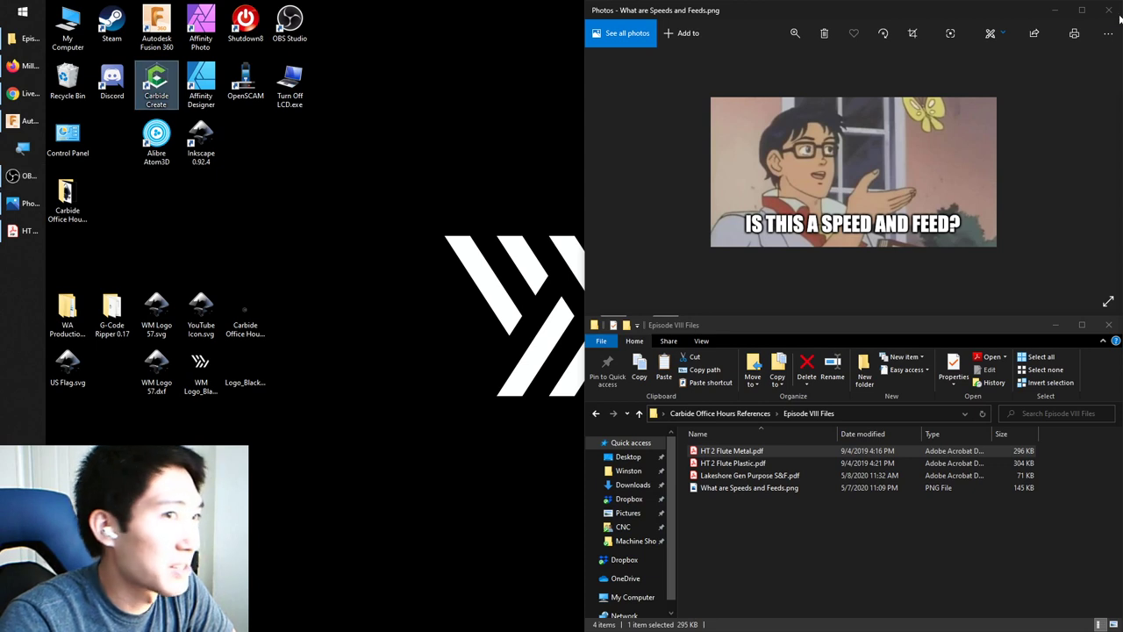
{"action": "left_click", "coordinate": [1108, 9]}
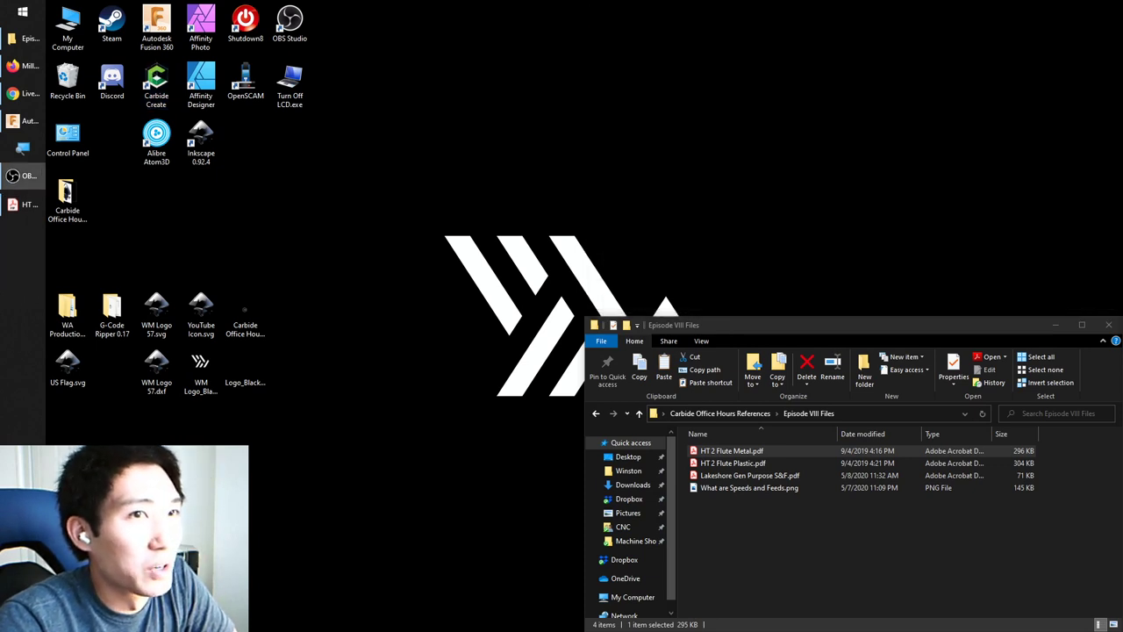
{"action": "left_click", "coordinate": [1108, 324]}
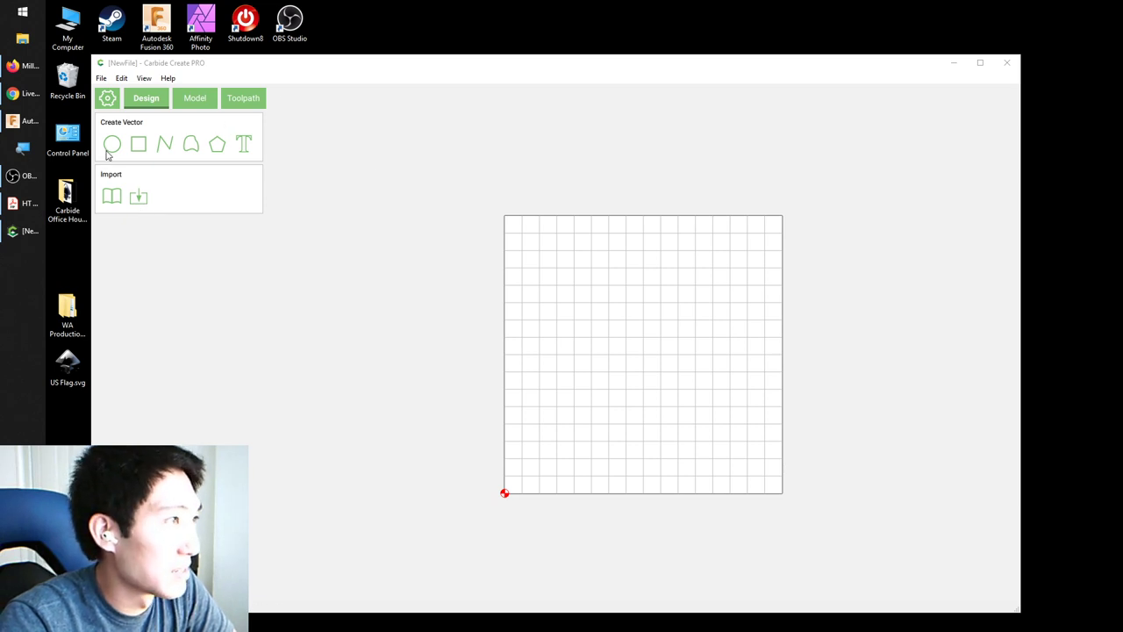
Step: Draw a rectangle about 2.5 by 1.5 in near the stock's lower left and start a contour toolpath on it
{"action": "left_click", "coordinate": [138, 144]}
{"action": "left_click", "coordinate": [643, 389]}
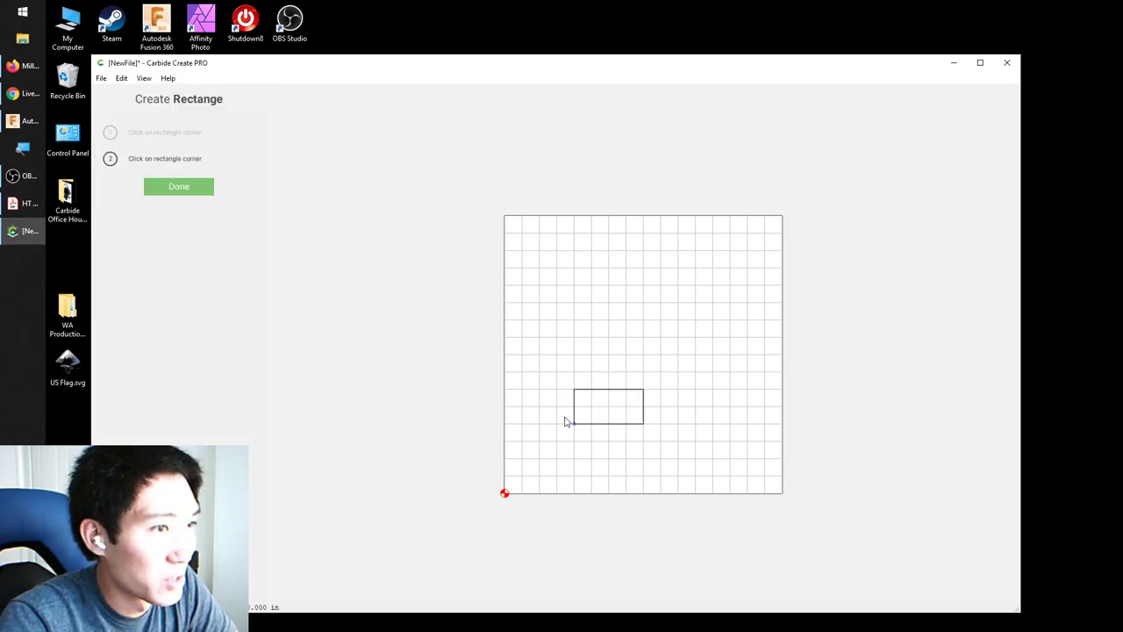
{"action": "left_click", "coordinate": [523, 354]}
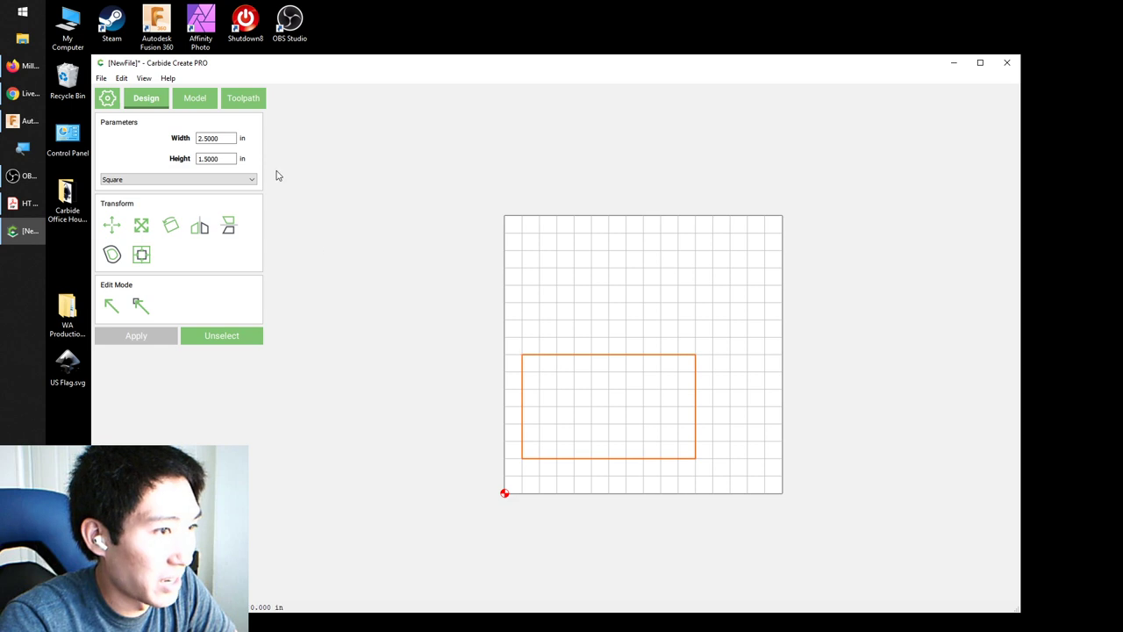
{"action": "left_click", "coordinate": [238, 99]}
{"action": "left_click", "coordinate": [132, 151]}
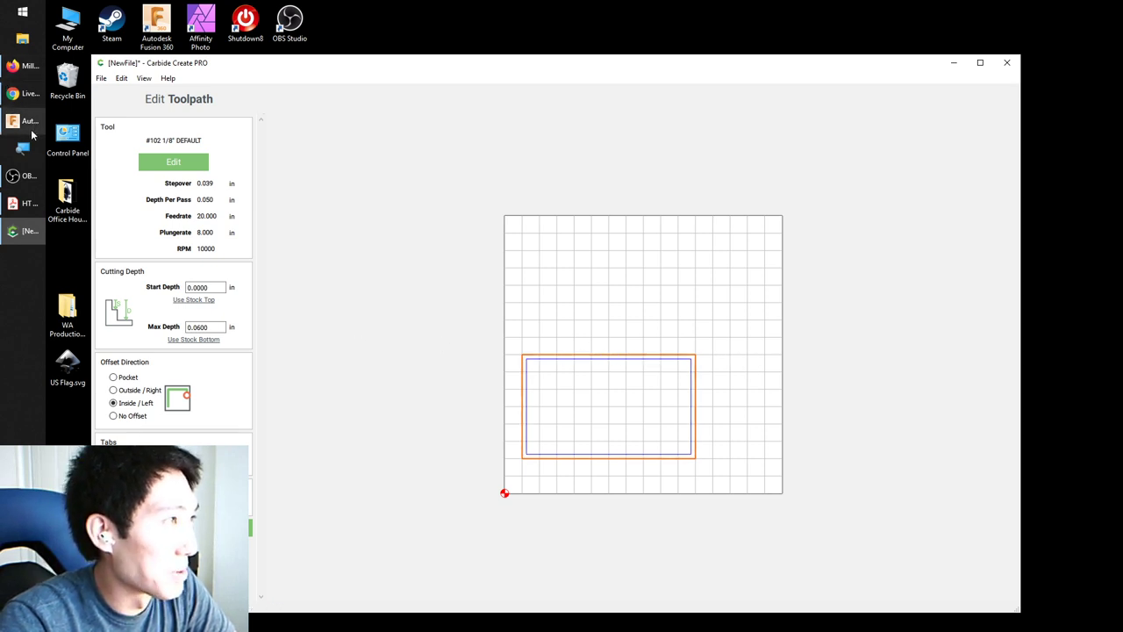
Step: Review the calculator in Firefox, then the HT 2 Flute Metal chart's slotting chip load and axial depth for the 0.250 cutter
{"action": "left_click", "coordinate": [26, 66]}
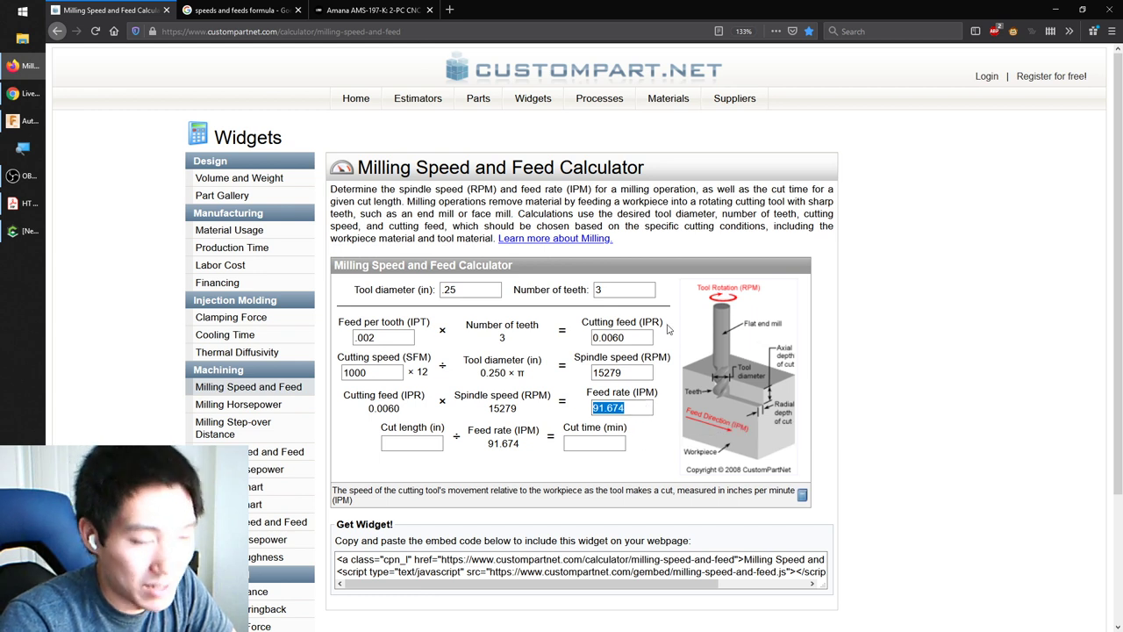
{"action": "left_click", "coordinate": [24, 203]}
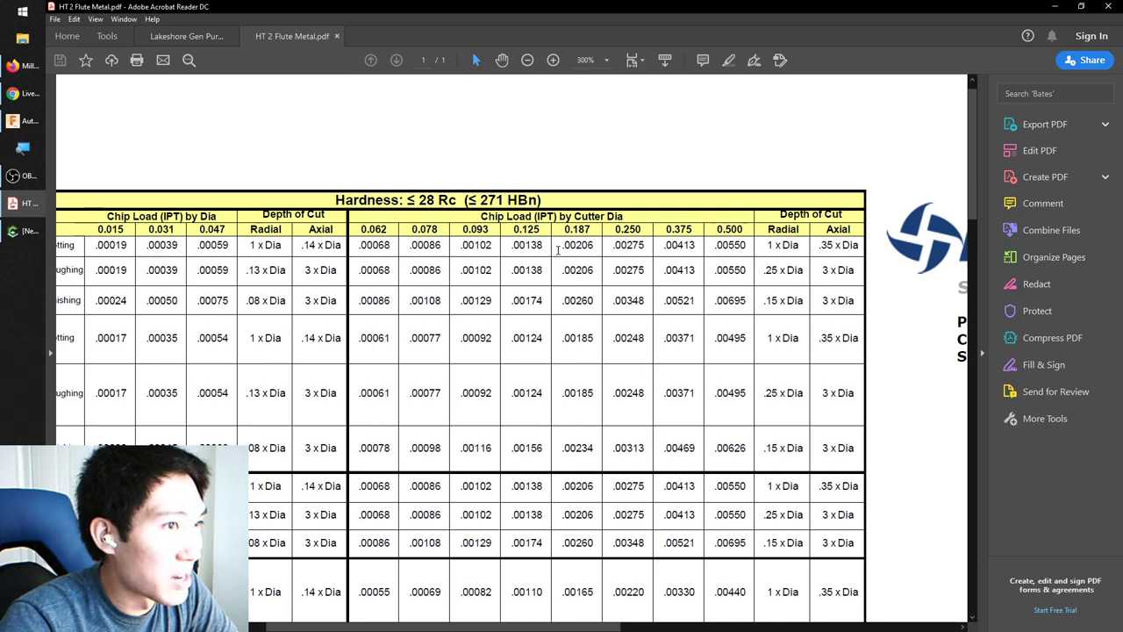
{"action": "double_click", "coordinate": [616, 245]}
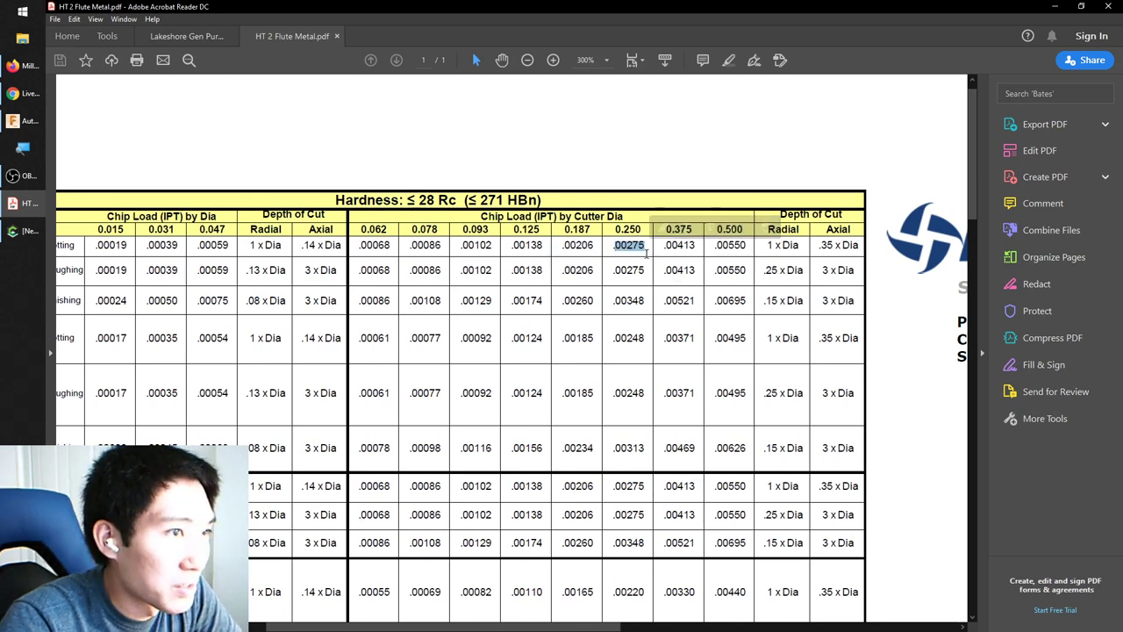
{"action": "left_click", "coordinate": [646, 253]}
{"action": "left_click_drag", "start_coordinate": [818, 250], "coordinate": [865, 250]}
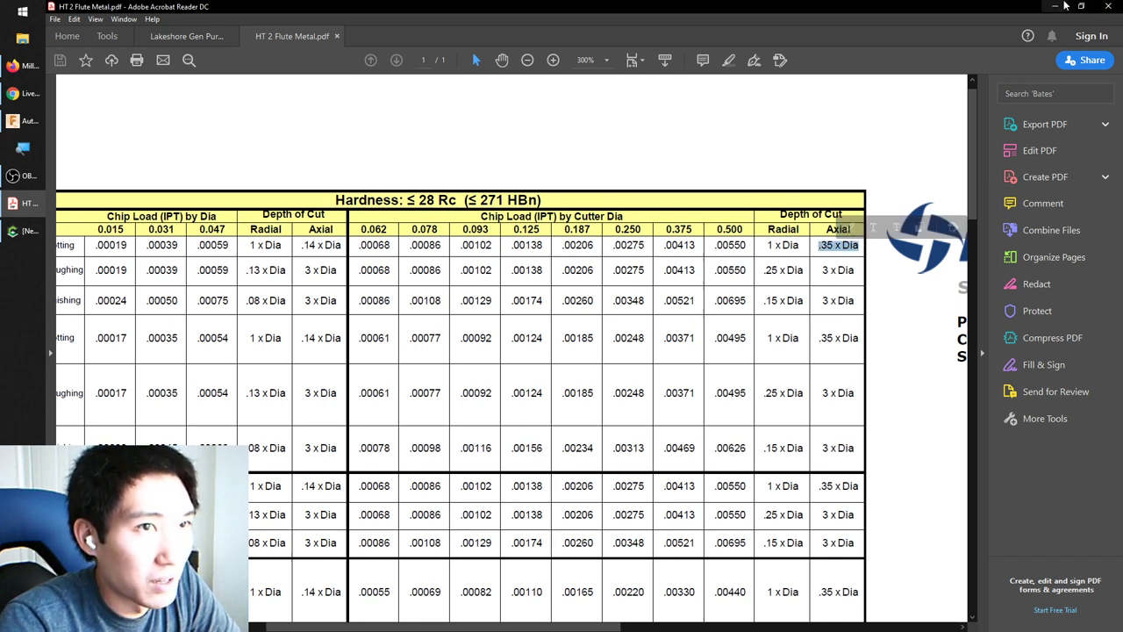
{"action": "key", "text": "alt+Tab"}
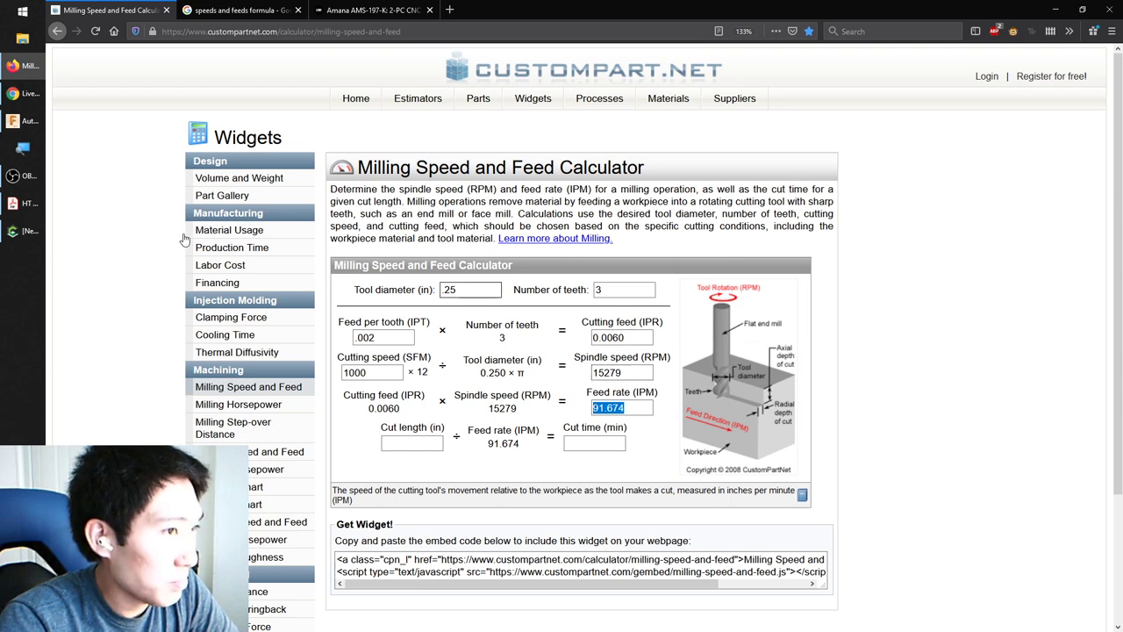
Step: Switch to Carbide Create and change the toolpath's tool to the #203 1/4" End Mill from the Shapeoko Aluminum library
{"action": "left_click", "coordinate": [18, 242]}
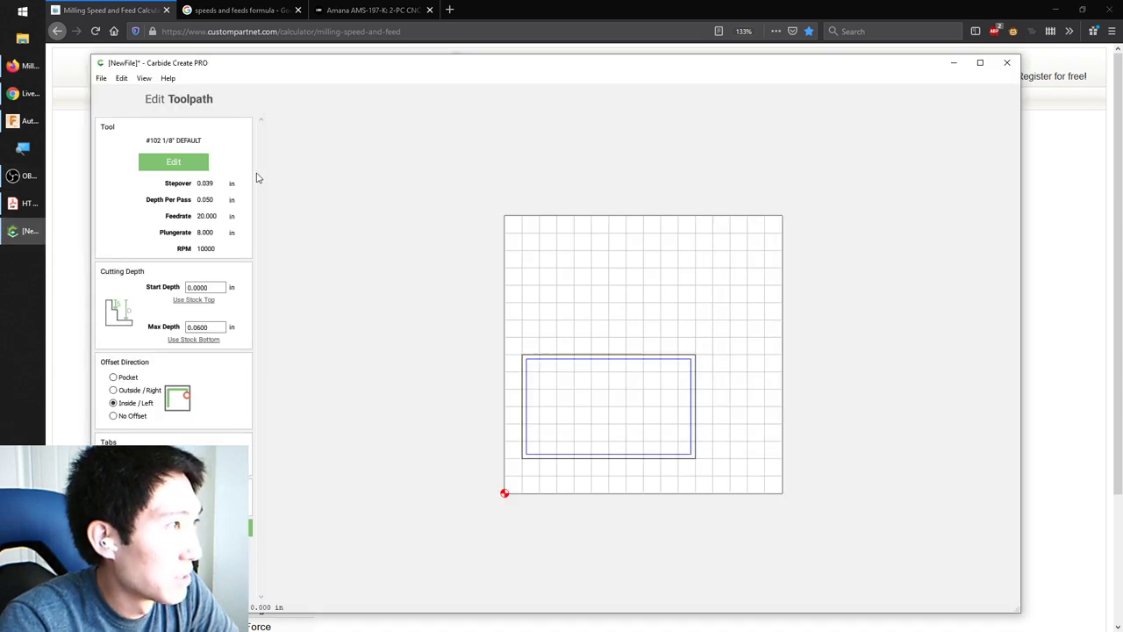
{"action": "left_click", "coordinate": [155, 163]}
{"action": "left_click", "coordinate": [184, 136]}
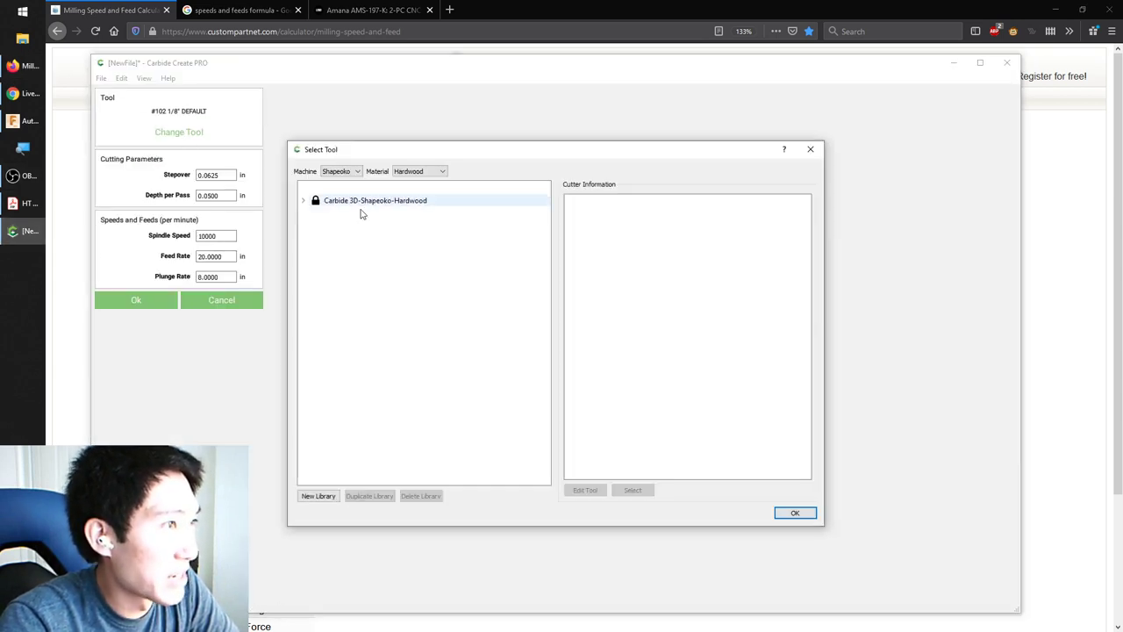
{"action": "left_click", "coordinate": [412, 172]}
{"action": "left_click", "coordinate": [420, 195]}
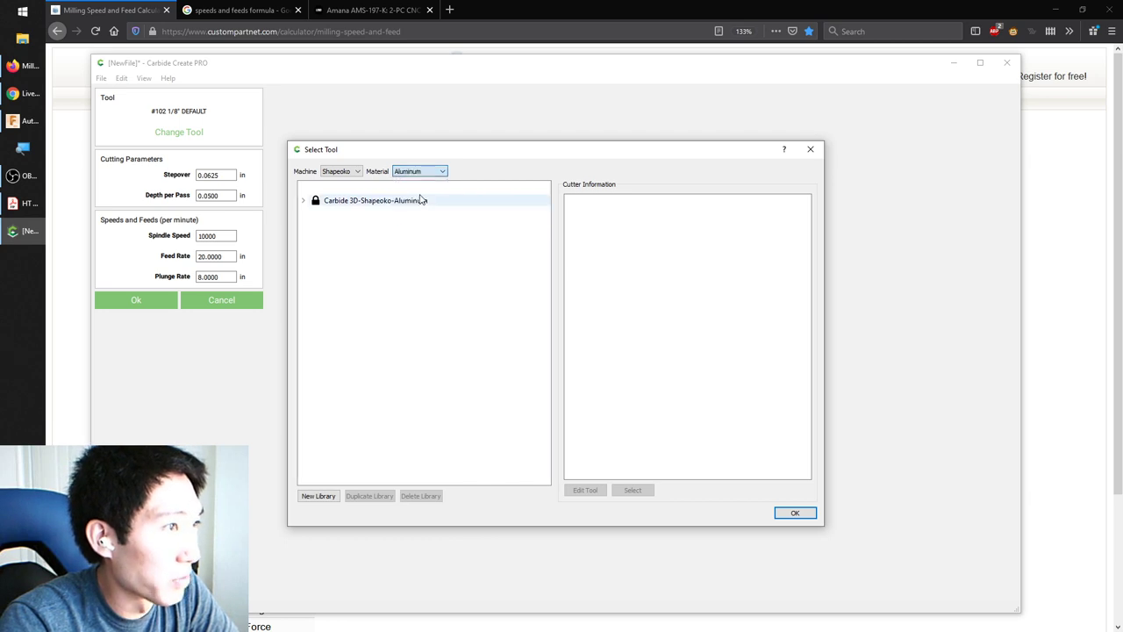
{"action": "left_click", "coordinate": [305, 201]}
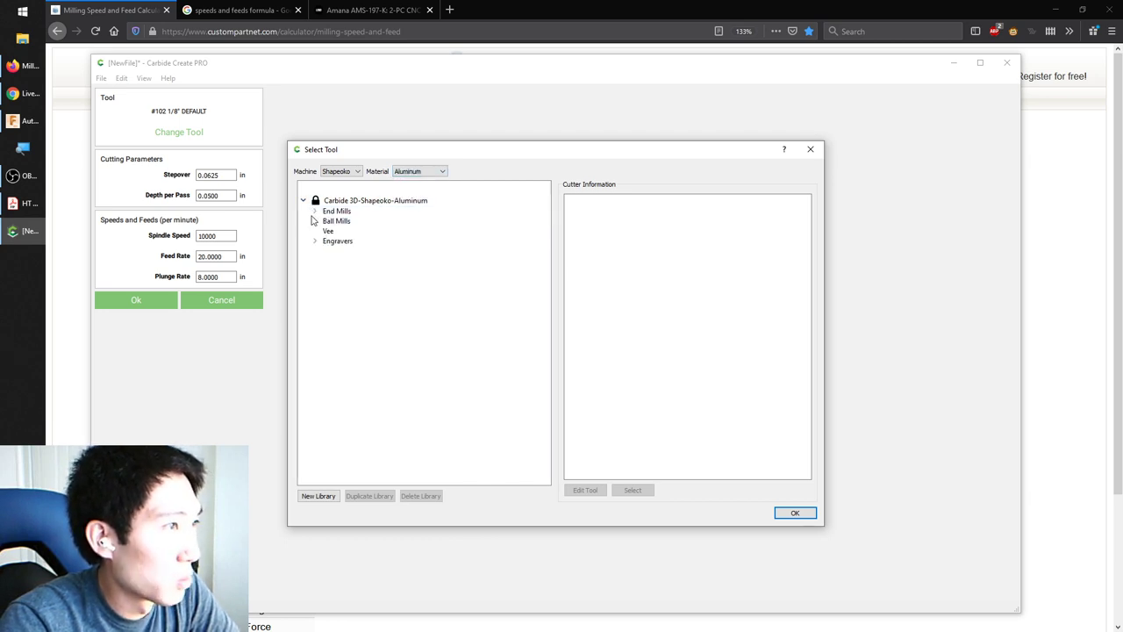
{"action": "left_click", "coordinate": [314, 211]}
{"action": "left_click", "coordinate": [374, 261]}
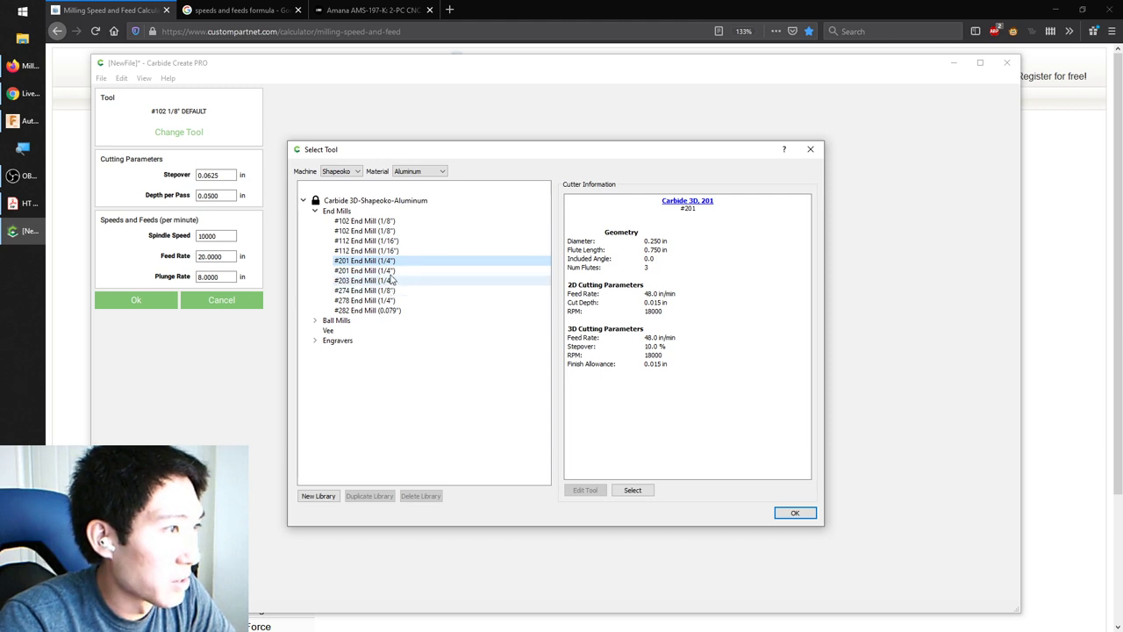
{"action": "left_click", "coordinate": [392, 281]}
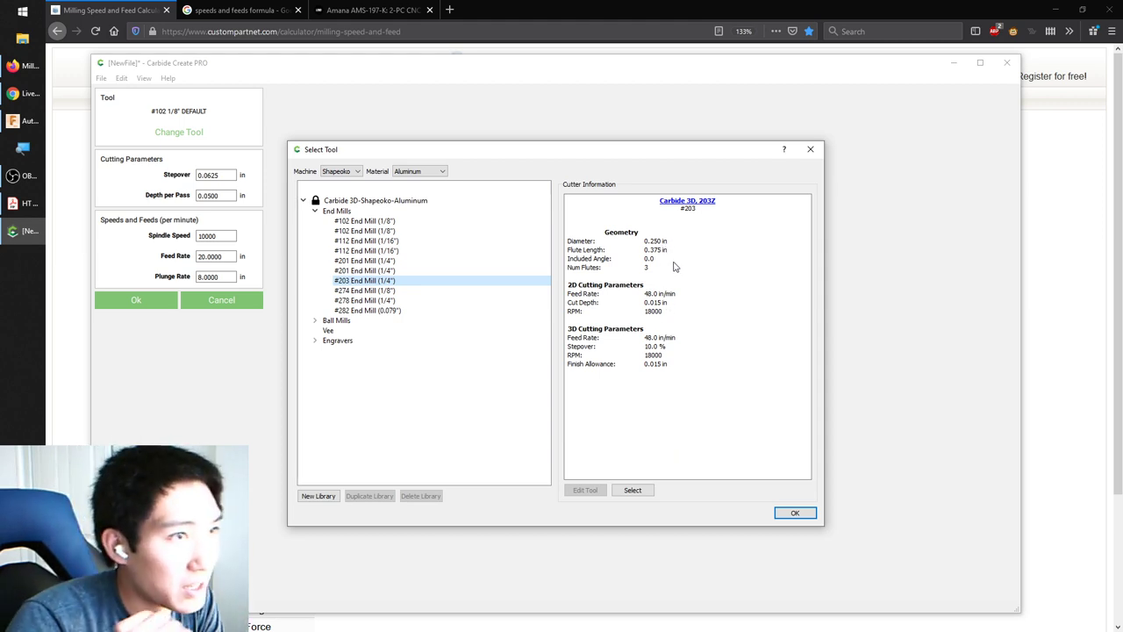
{"action": "left_click", "coordinate": [636, 490]}
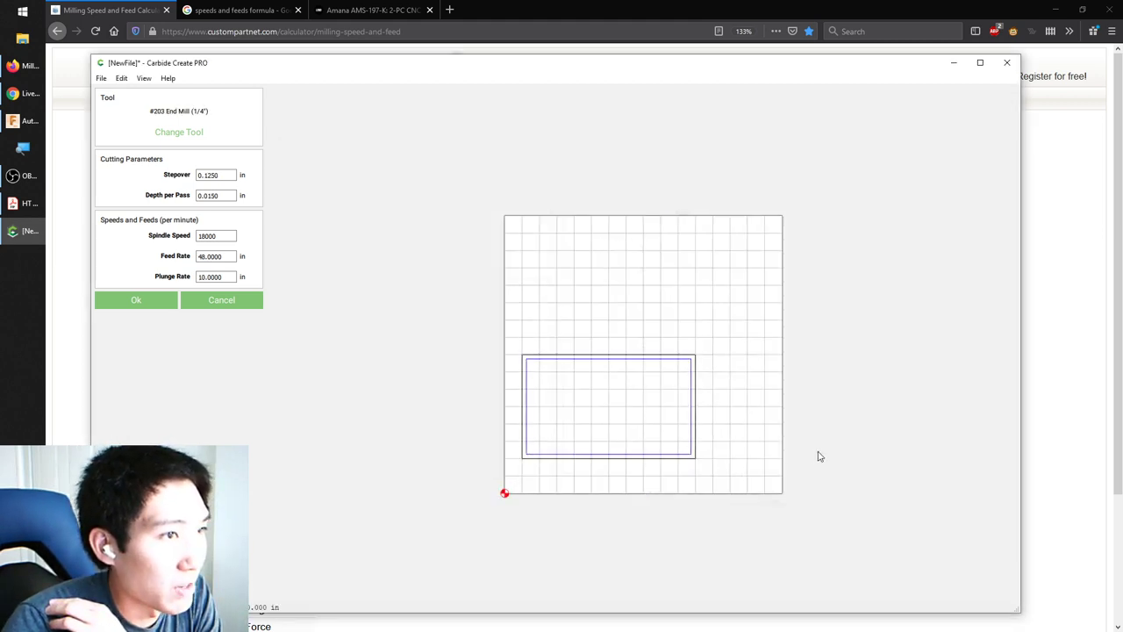
Step: Check the tool's feed rate, switch to the calculator in Firefox and set its feed rate to 48 IPM
{"action": "left_click_drag", "start_coordinate": [229, 258], "coordinate": [176, 258]}
{"action": "left_click", "coordinate": [224, 257]}
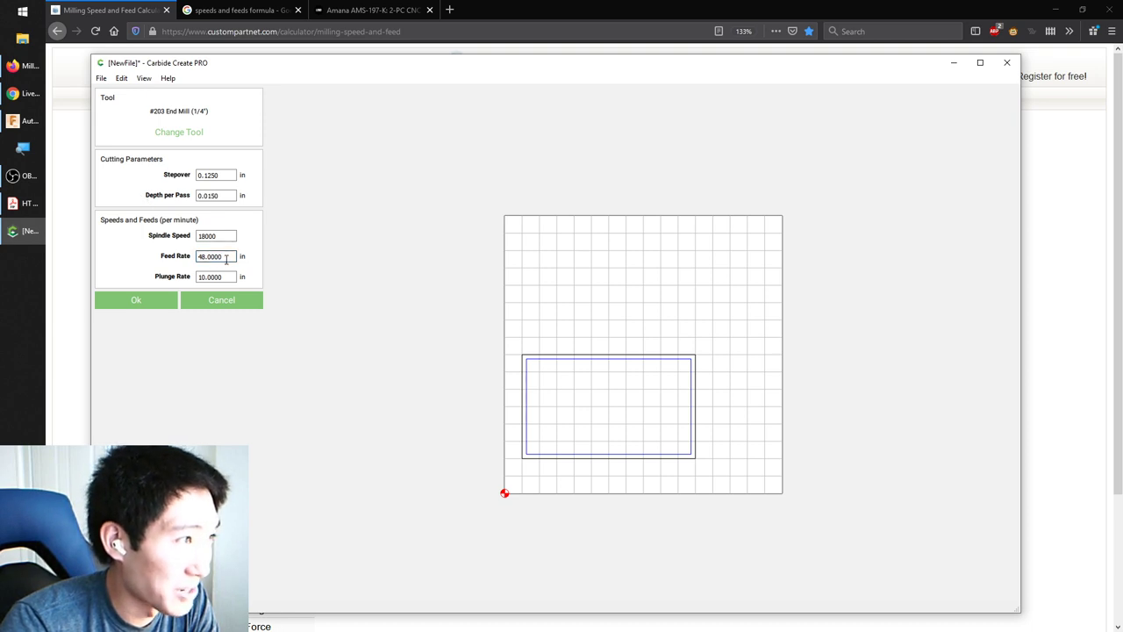
{"action": "left_click_drag", "start_coordinate": [233, 256], "coordinate": [186, 261]}
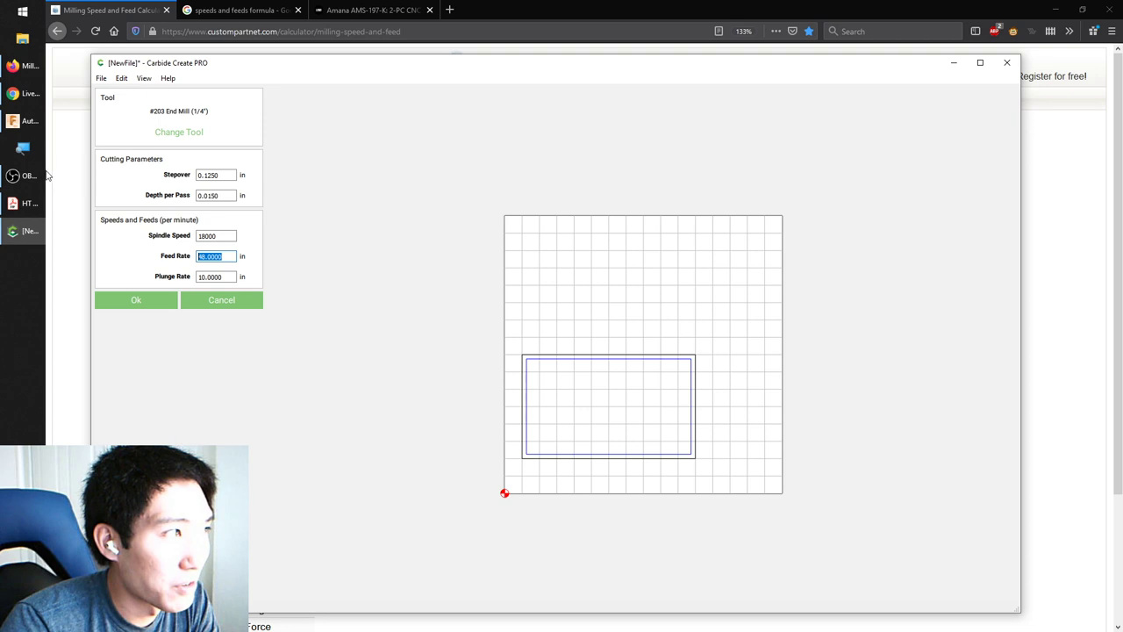
{"action": "left_click", "coordinate": [26, 66]}
{"action": "left_click", "coordinate": [645, 443]}
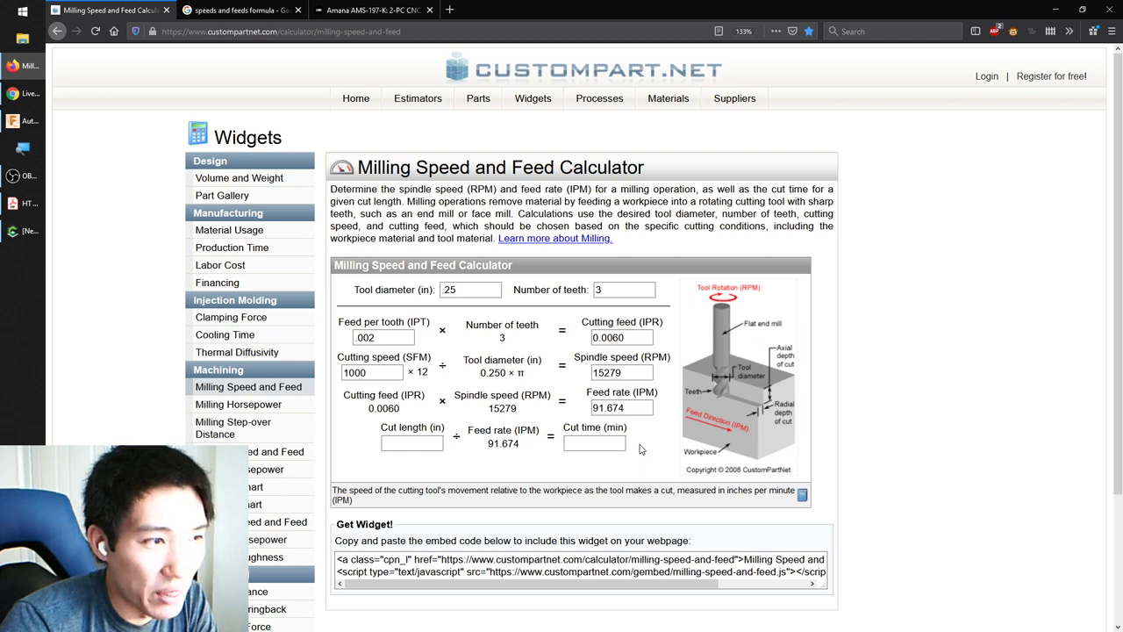
{"action": "double_click", "coordinate": [614, 407]}
{"action": "type", "text": "48"}
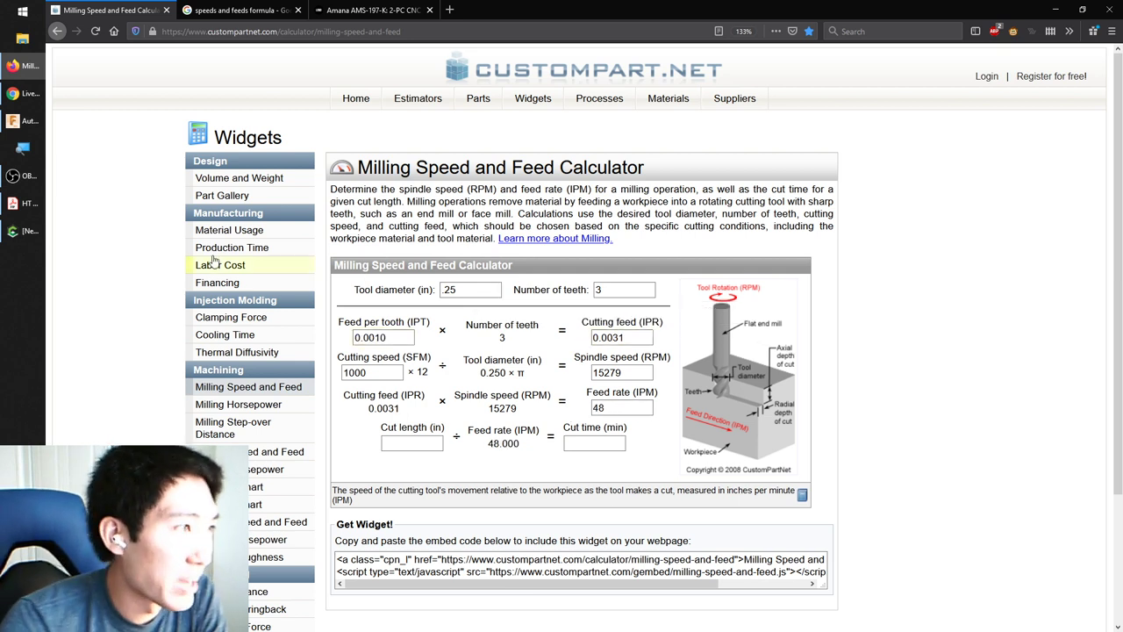
Step: Switch to the HT 2 Flute Metal chart and examine the slotting and roughing chip loads for the small cutters
{"action": "left_click", "coordinate": [12, 203]}
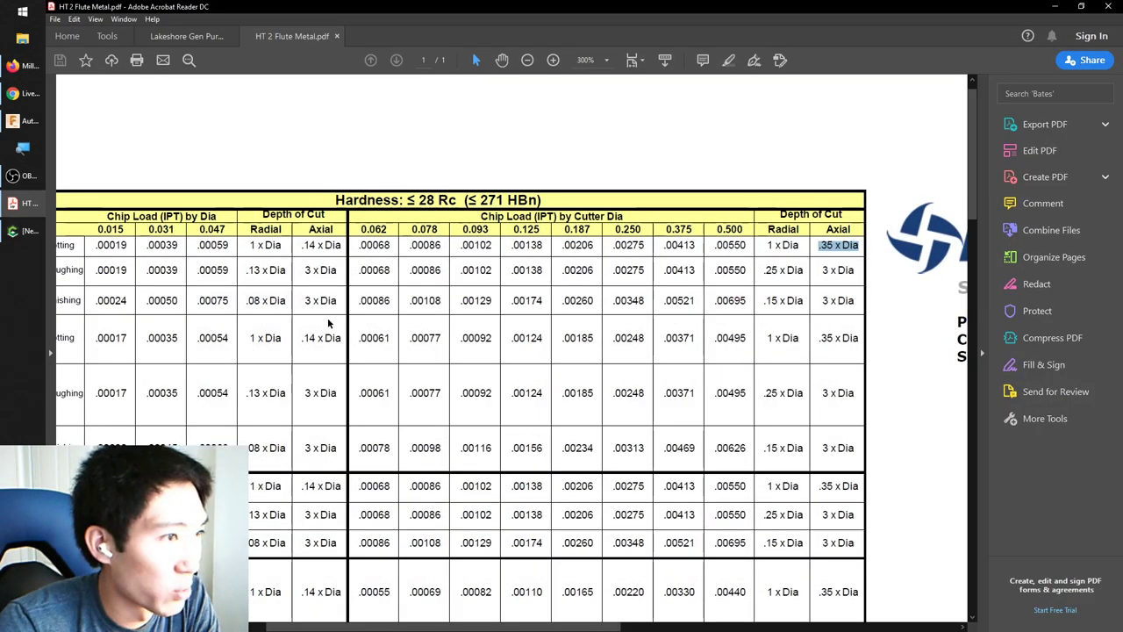
{"action": "left_click_drag", "start_coordinate": [409, 244], "coordinate": [408, 344]}
{"action": "left_click", "coordinate": [439, 369]}
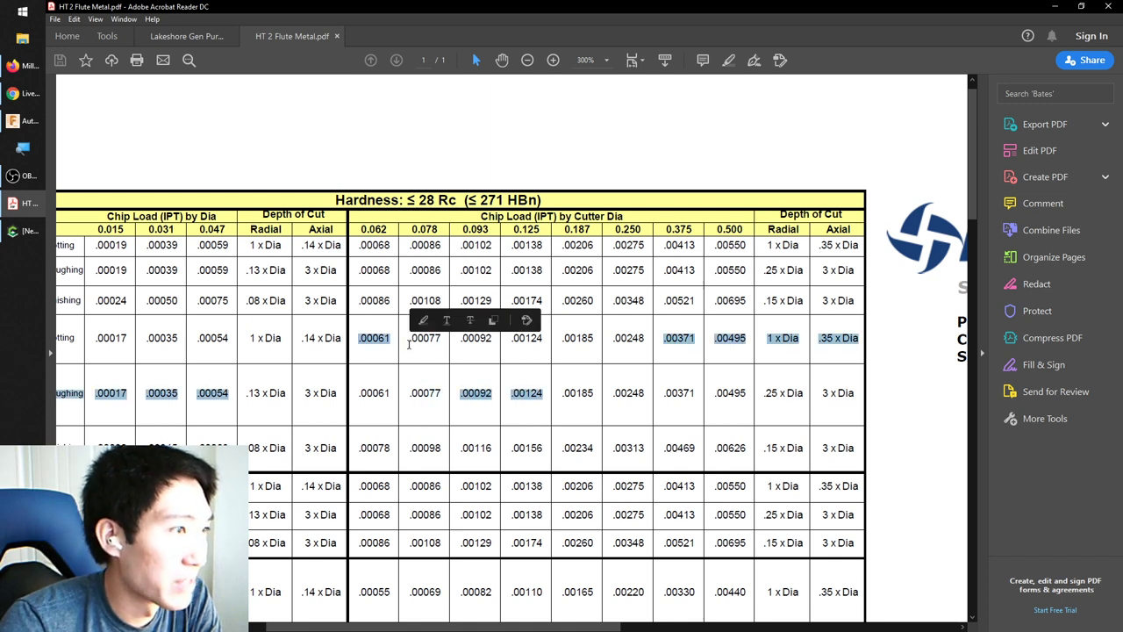
{"action": "left_click", "coordinate": [408, 344]}
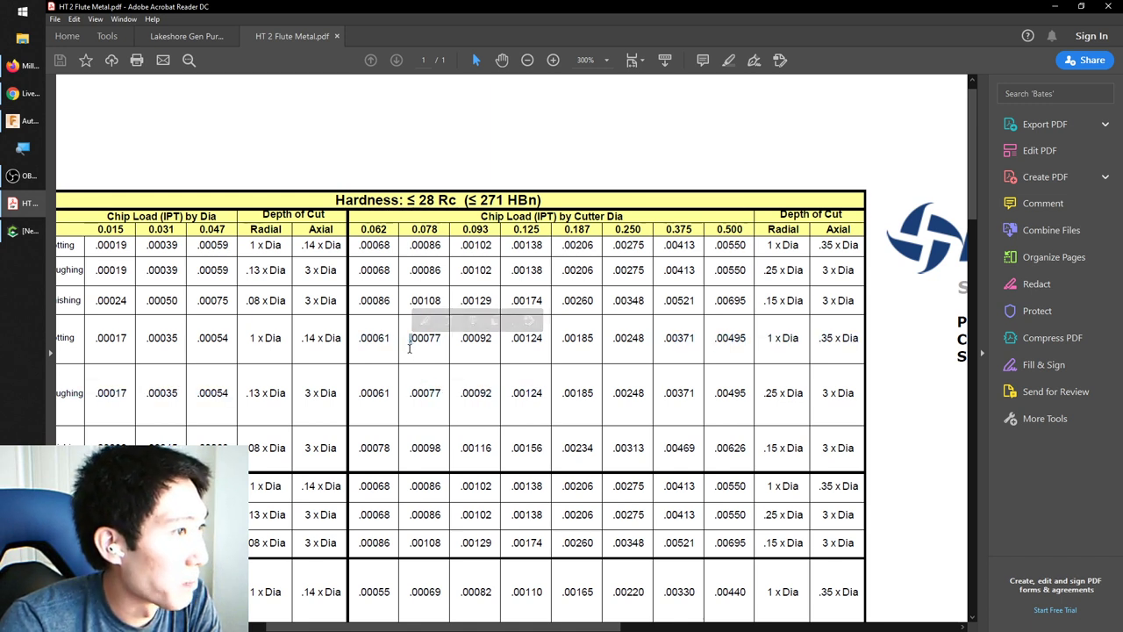
Step: Switch to Carbide Create, review the tool's feed rate, plunge rate and spindle speed, and accept the tool settings
{"action": "left_click", "coordinate": [7, 229]}
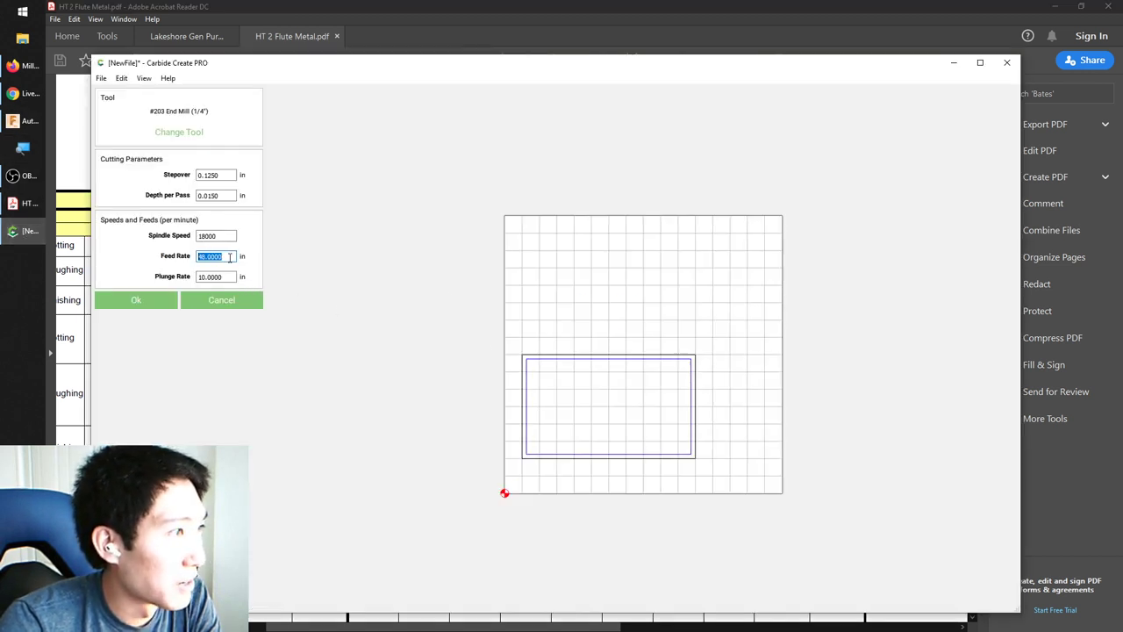
{"action": "left_click", "coordinate": [230, 257]}
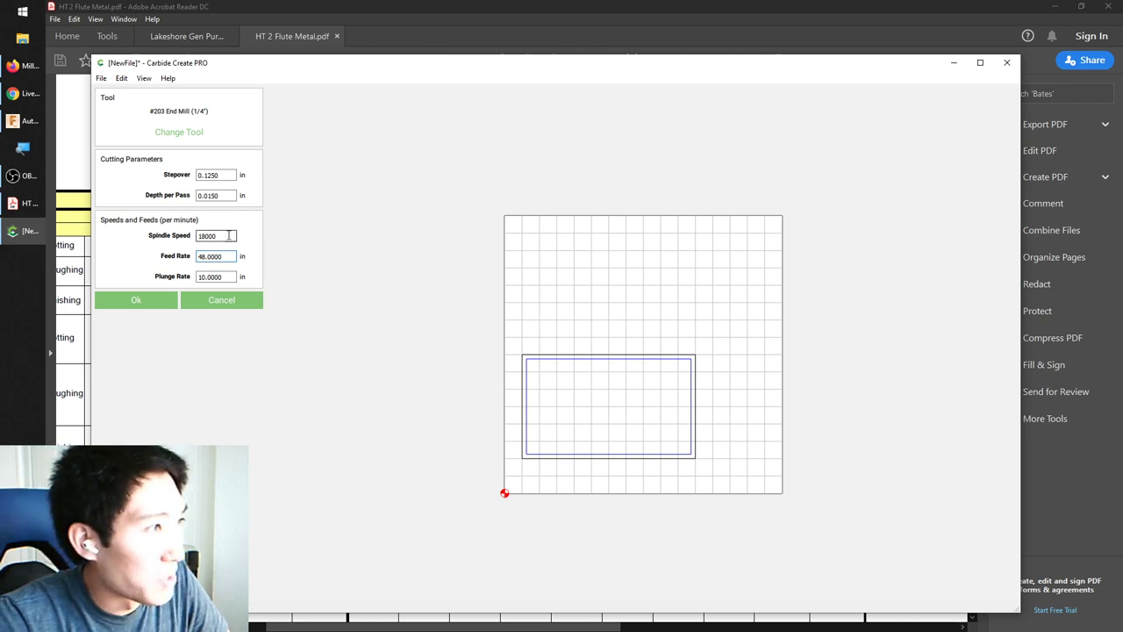
{"action": "double_click", "coordinate": [228, 274]}
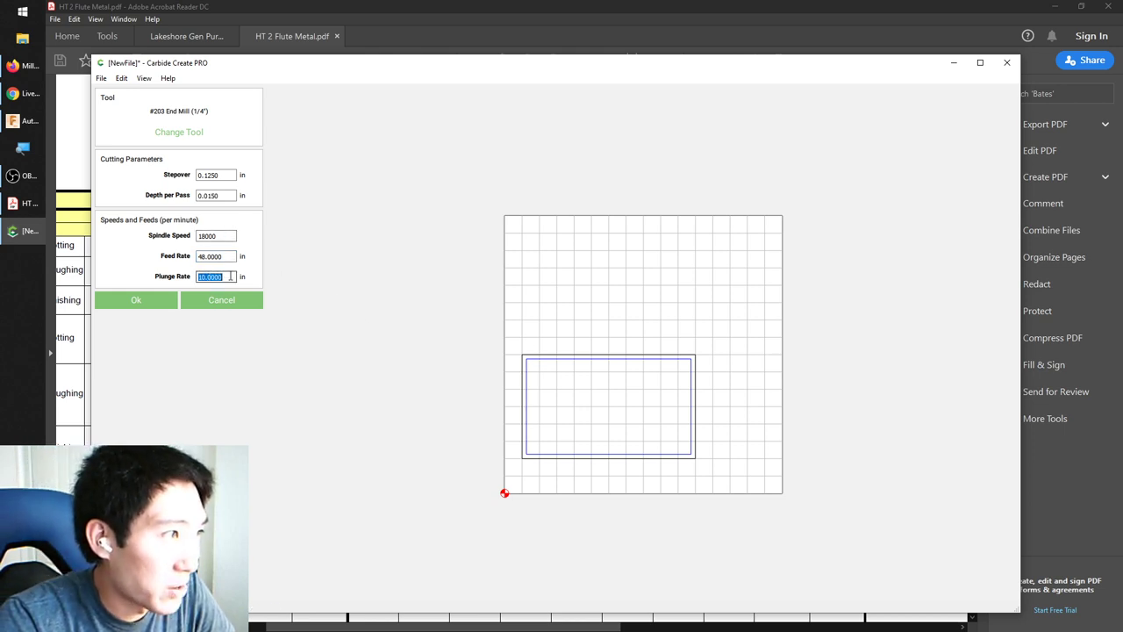
{"action": "double_click", "coordinate": [226, 258]}
{"action": "double_click", "coordinate": [226, 234]}
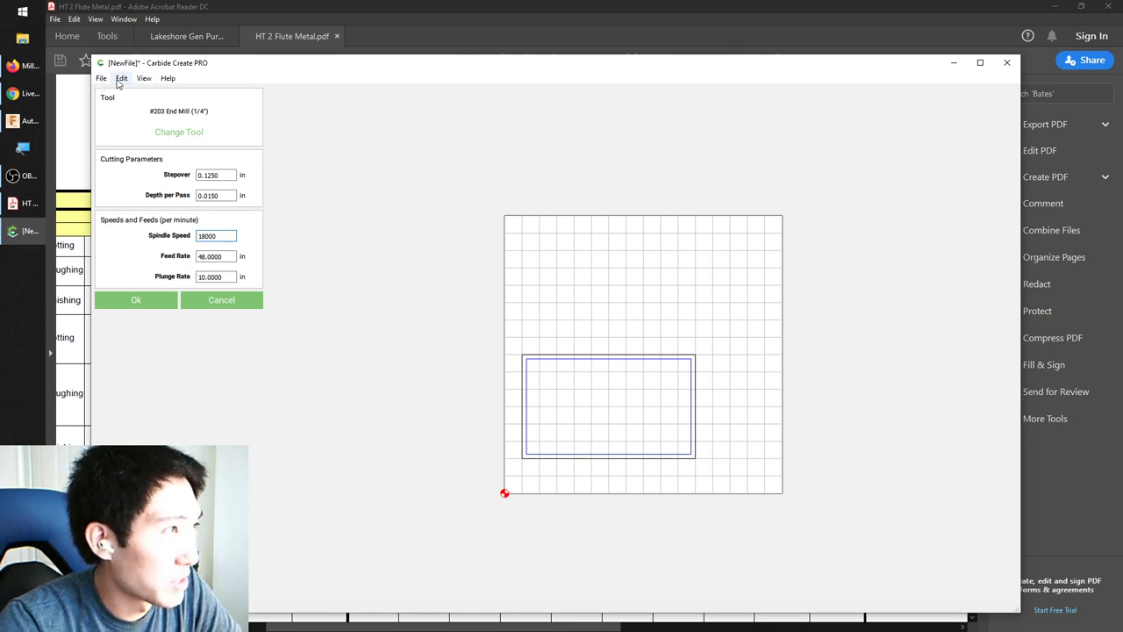
{"action": "left_click", "coordinate": [153, 304]}
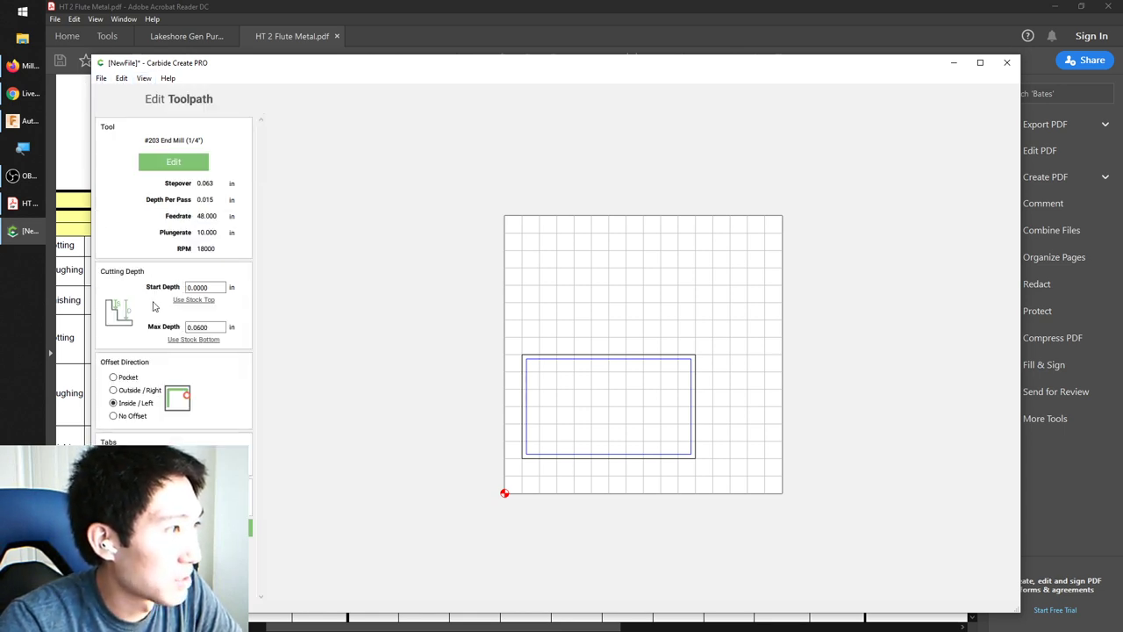
Step: Duplicate the Carbide 3D-Shapeoko-Aluminum tool library as a new library named Something, with material Aluminum and machine Shapeoko
{"action": "left_click", "coordinate": [192, 164]}
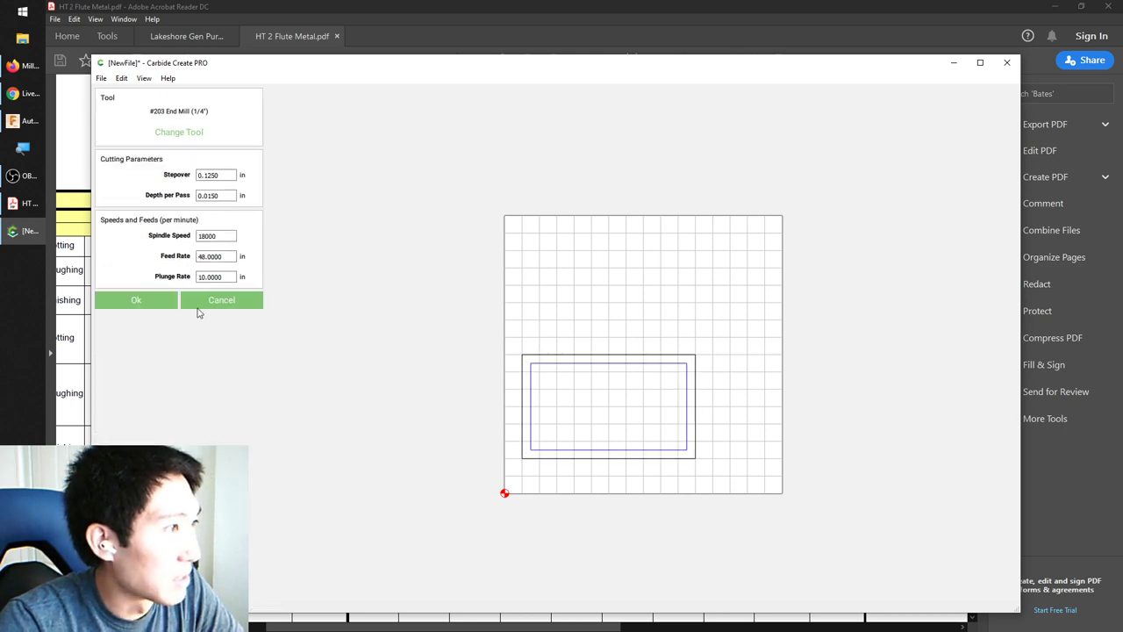
{"action": "left_click", "coordinate": [178, 133]}
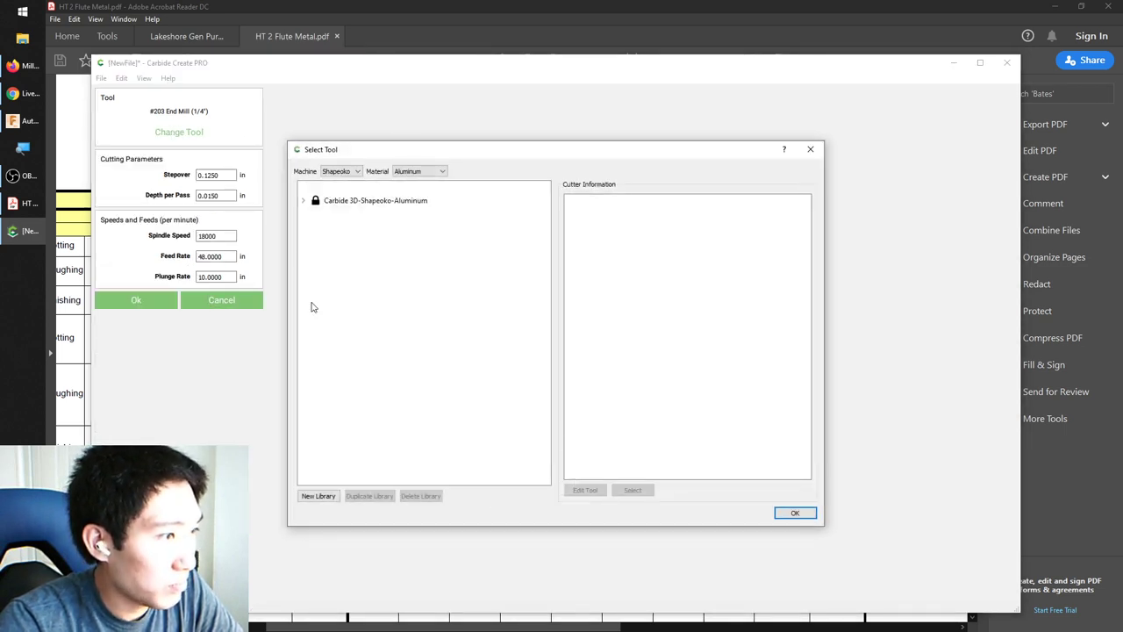
{"action": "left_click", "coordinate": [354, 204]}
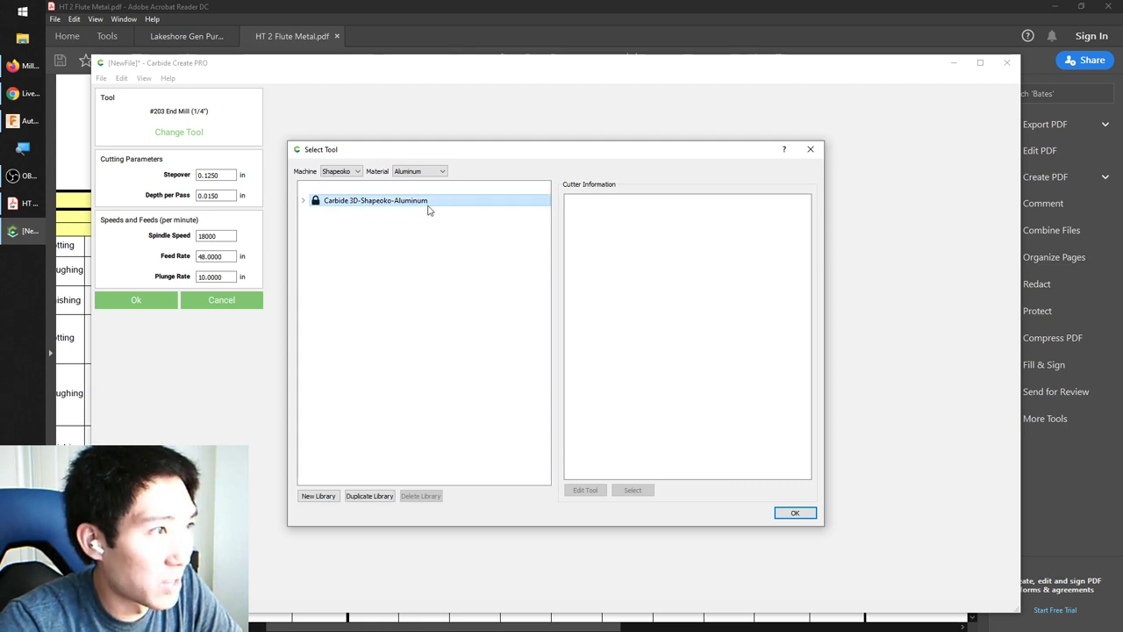
{"action": "left_click", "coordinate": [377, 494]}
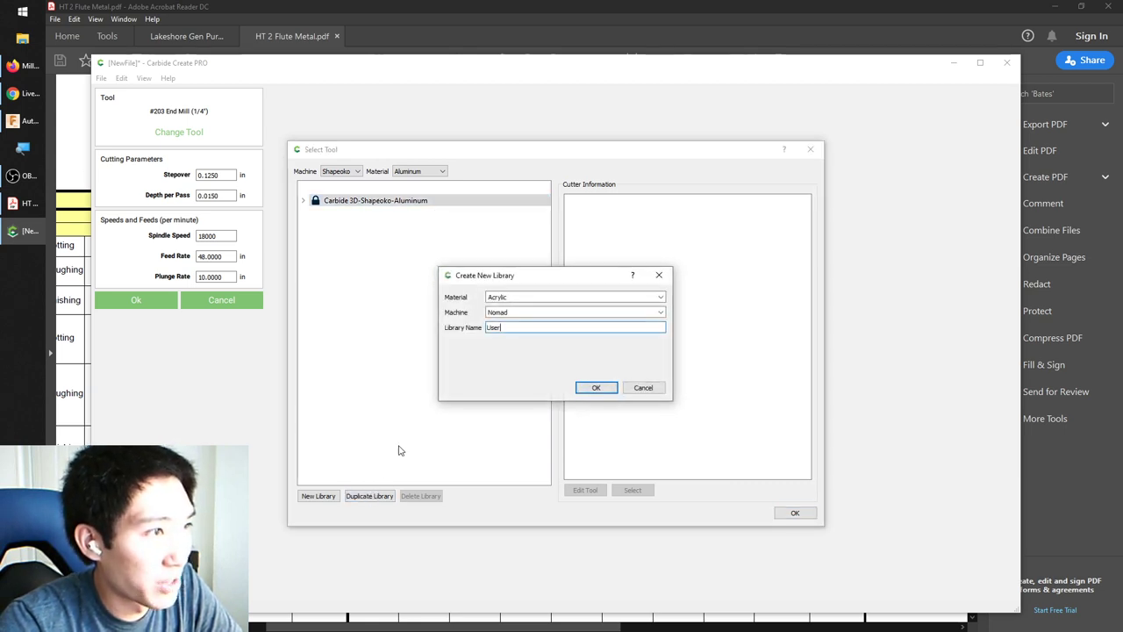
{"action": "left_click", "coordinate": [658, 298]}
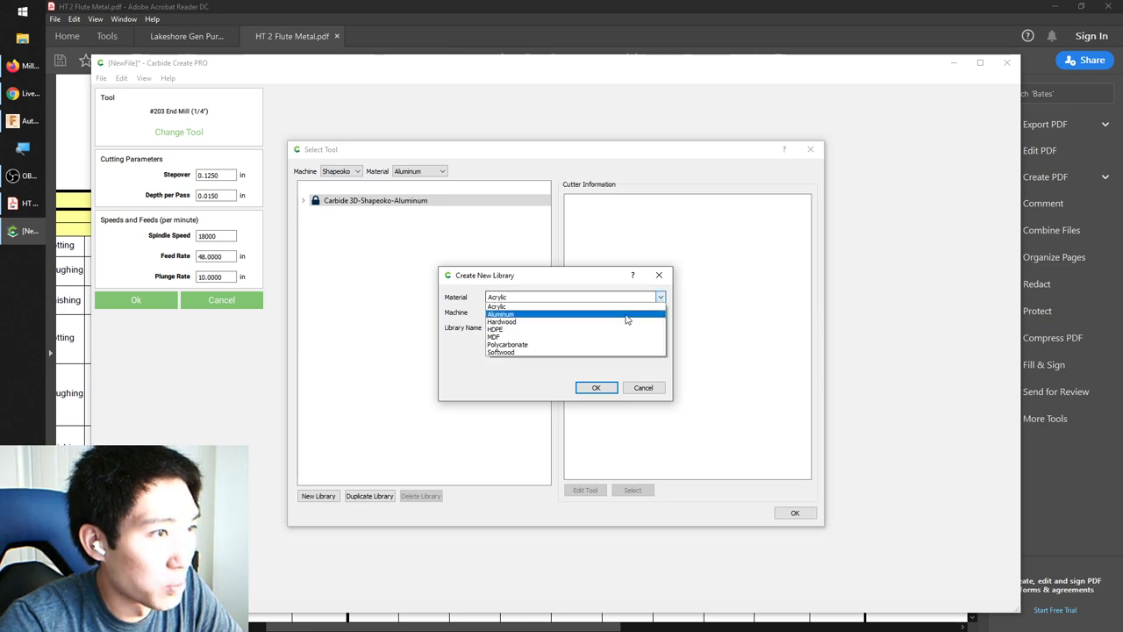
{"action": "left_click", "coordinate": [618, 315]}
{"action": "left_click", "coordinate": [662, 314]}
{"action": "left_click", "coordinate": [602, 326]}
{"action": "double_click", "coordinate": [527, 328]}
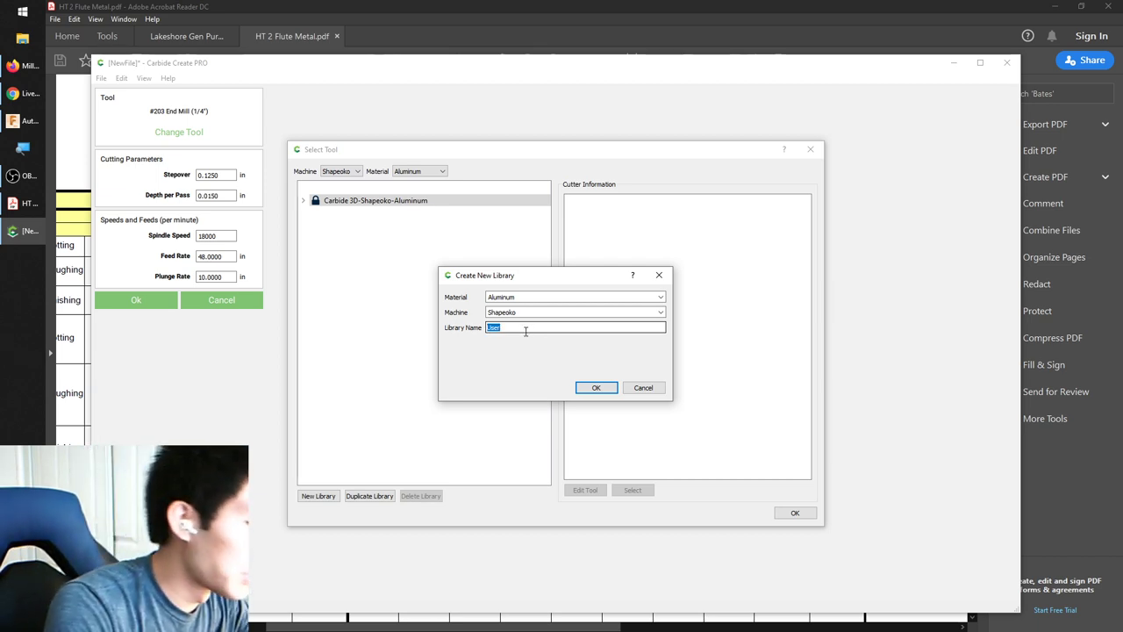
{"action": "type", "text": "Someth"}
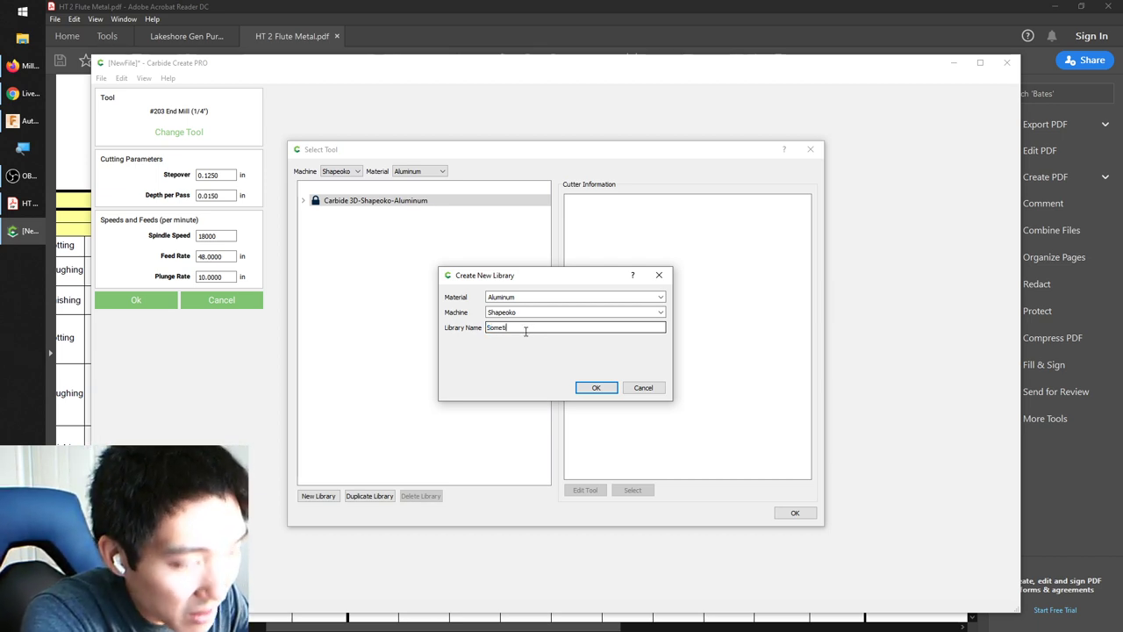
{"action": "type", "text": "ing"}
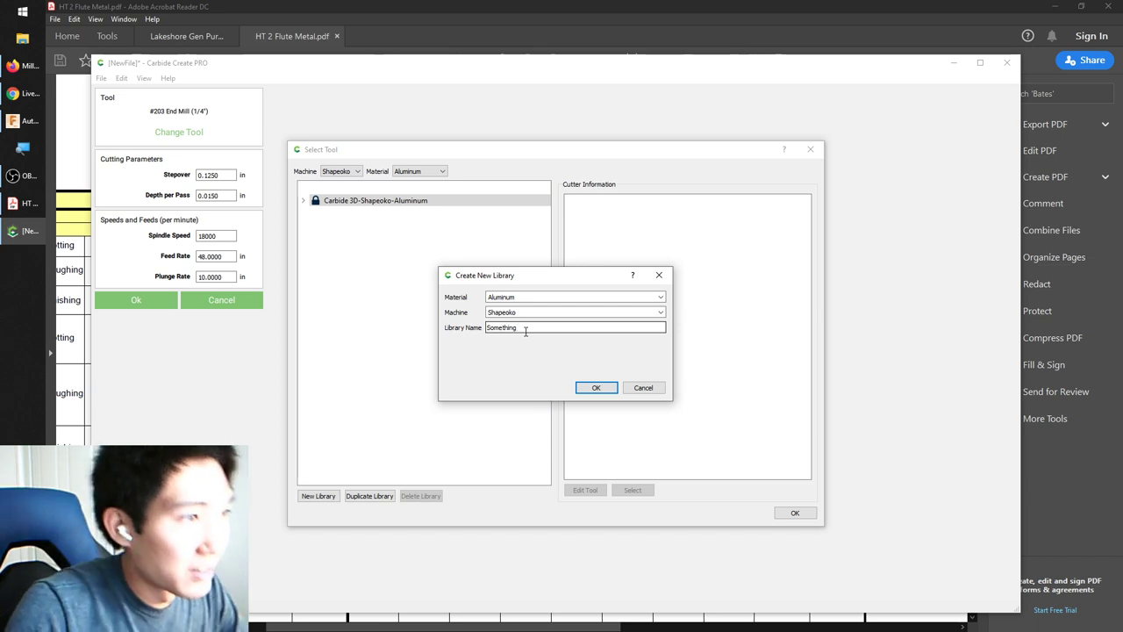
{"action": "left_click", "coordinate": [596, 388]}
Step: Review the cutting parameters of the #102, #112 and #201 end mills in the Something library and close the tool selection
{"action": "left_click", "coordinate": [388, 213]}
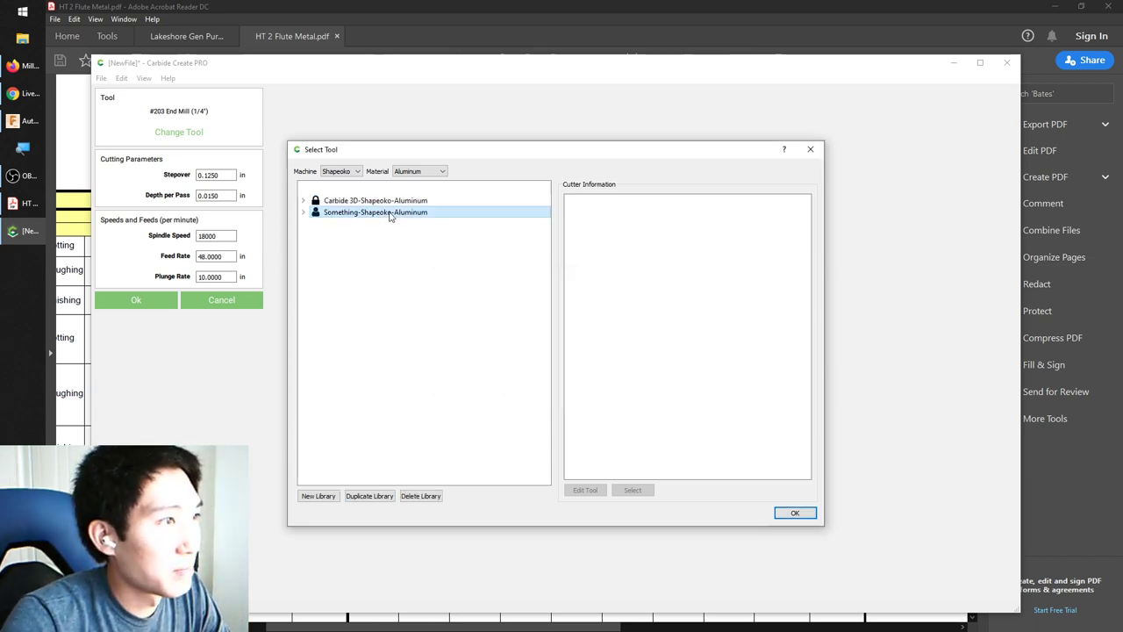
{"action": "left_click", "coordinate": [303, 212]}
{"action": "left_click", "coordinate": [314, 222]}
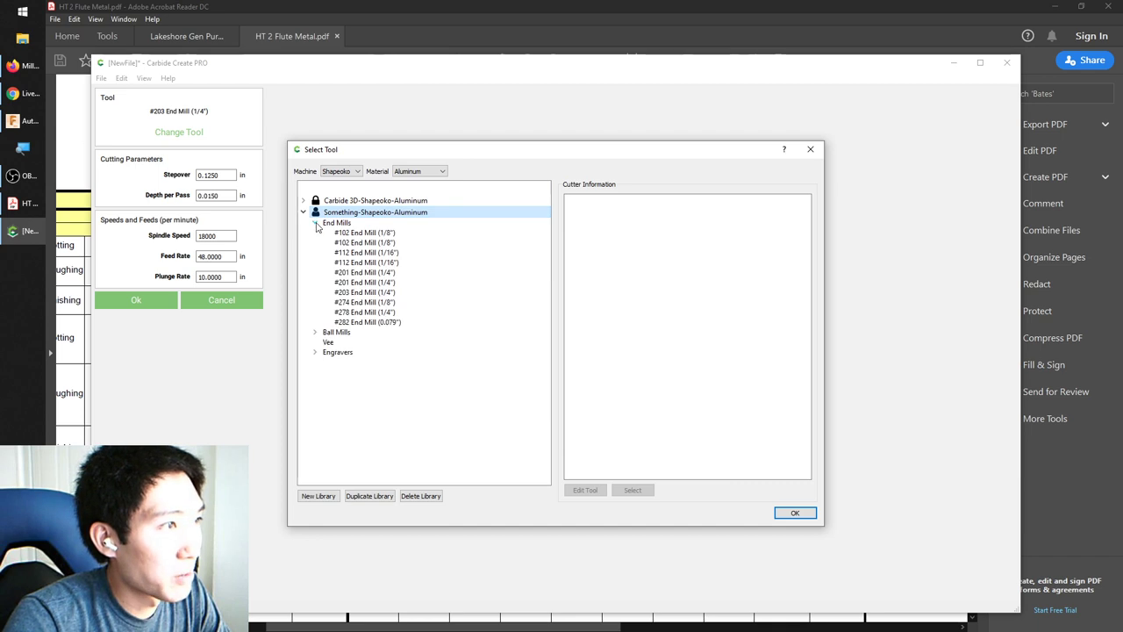
{"action": "left_click", "coordinate": [364, 232]}
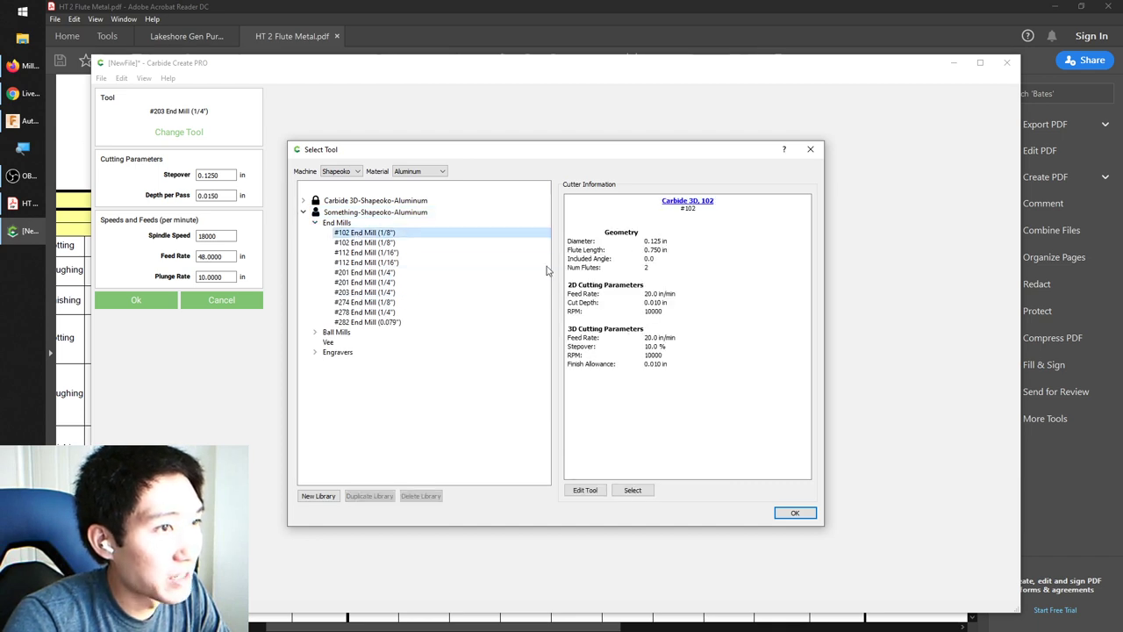
{"action": "left_click", "coordinate": [384, 253]}
{"action": "left_click", "coordinate": [394, 272]}
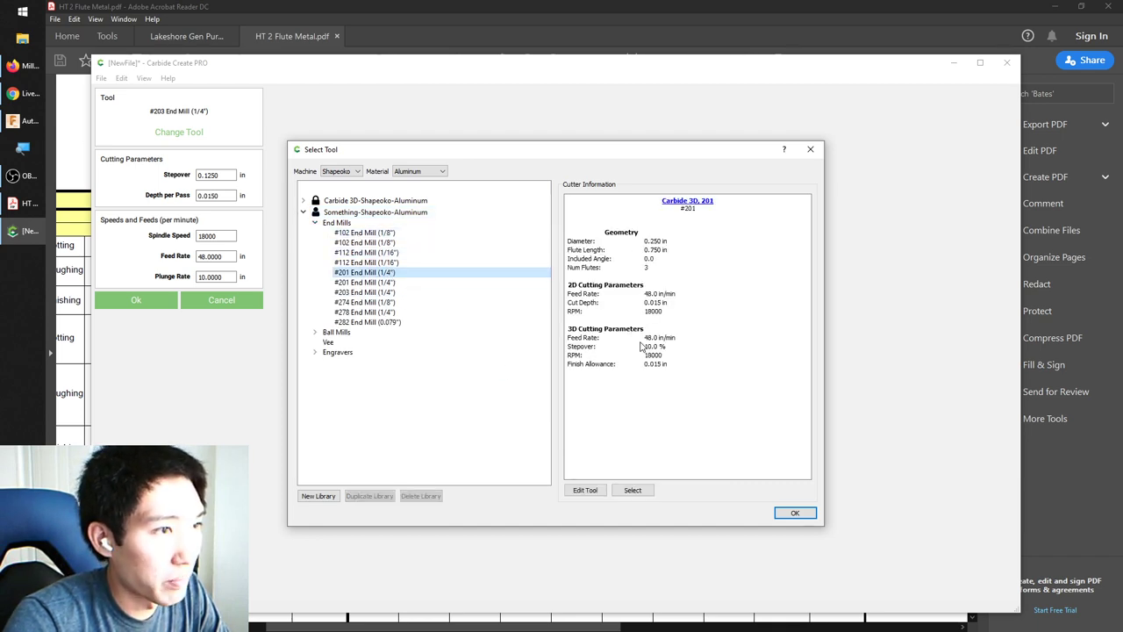
{"action": "left_click", "coordinate": [345, 176]}
{"action": "left_click", "coordinate": [344, 175]}
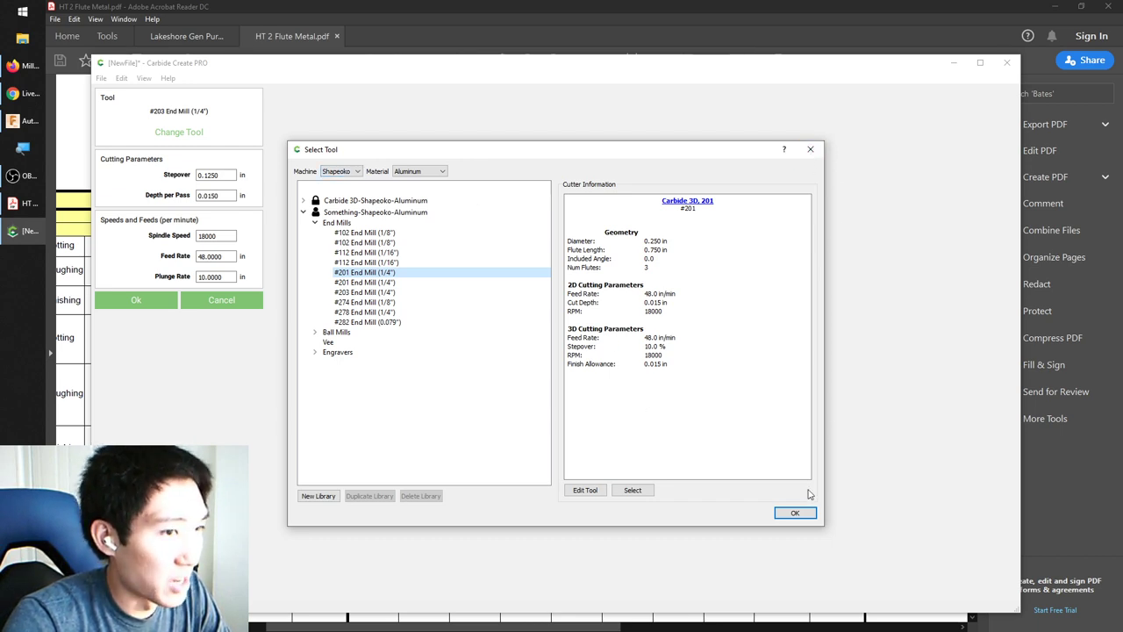
{"action": "left_click", "coordinate": [810, 149]}
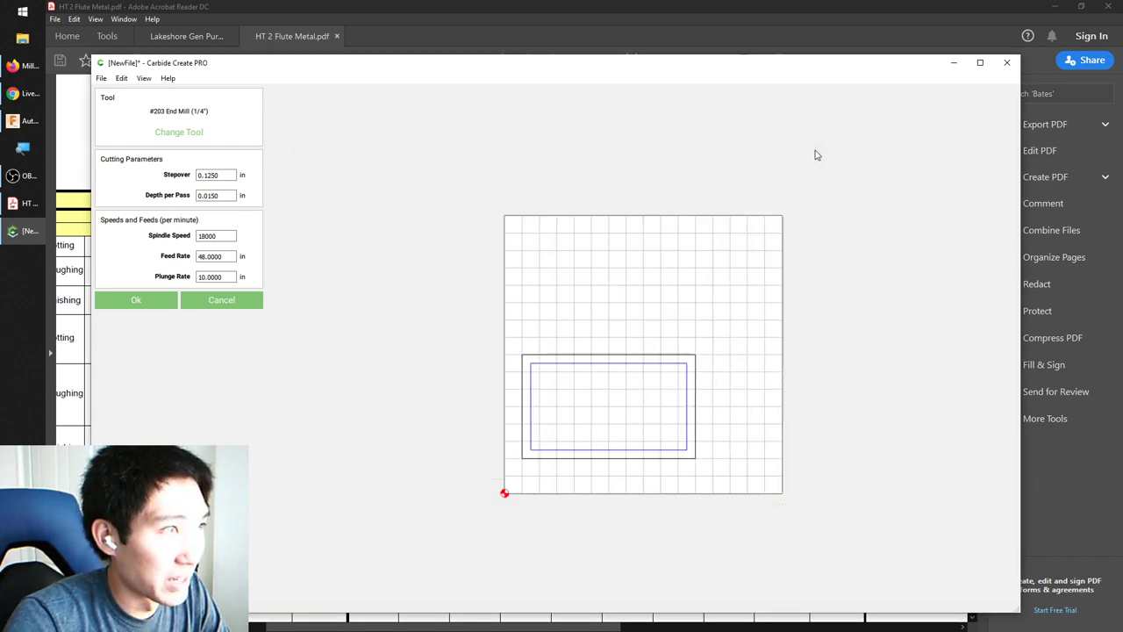
Step: Open Carbide Create's data directory, go to its tools folder and open Something+Shapeoko+Aluminum.csv in Excel, dismissing the Microsoft 365 notice
{"action": "left_click", "coordinate": [102, 79]}
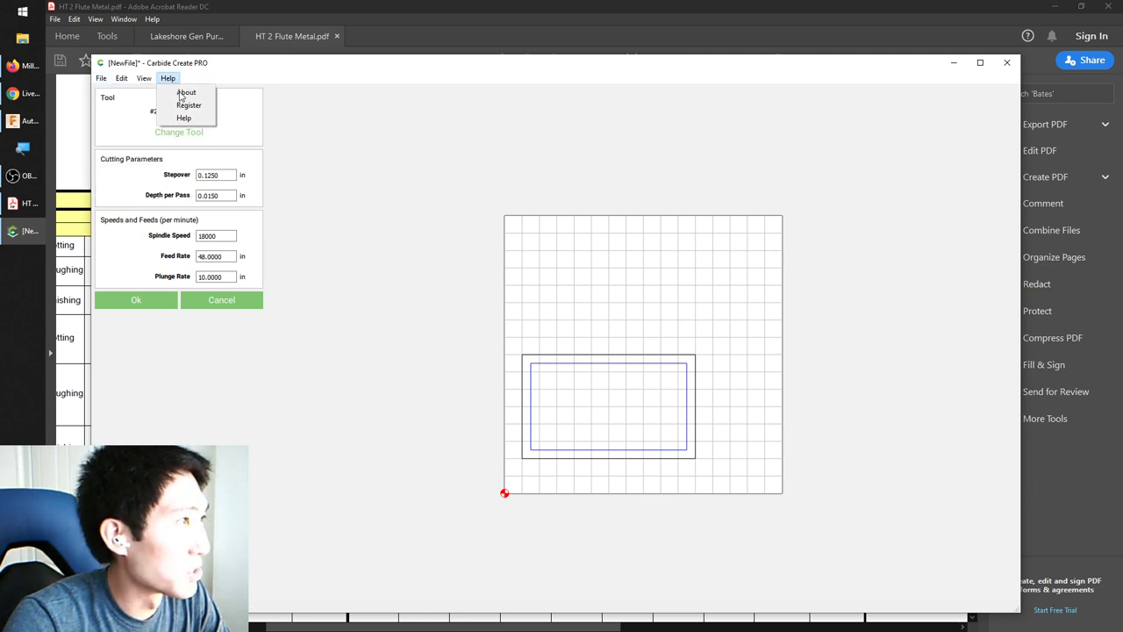
{"action": "left_click", "coordinate": [186, 92]}
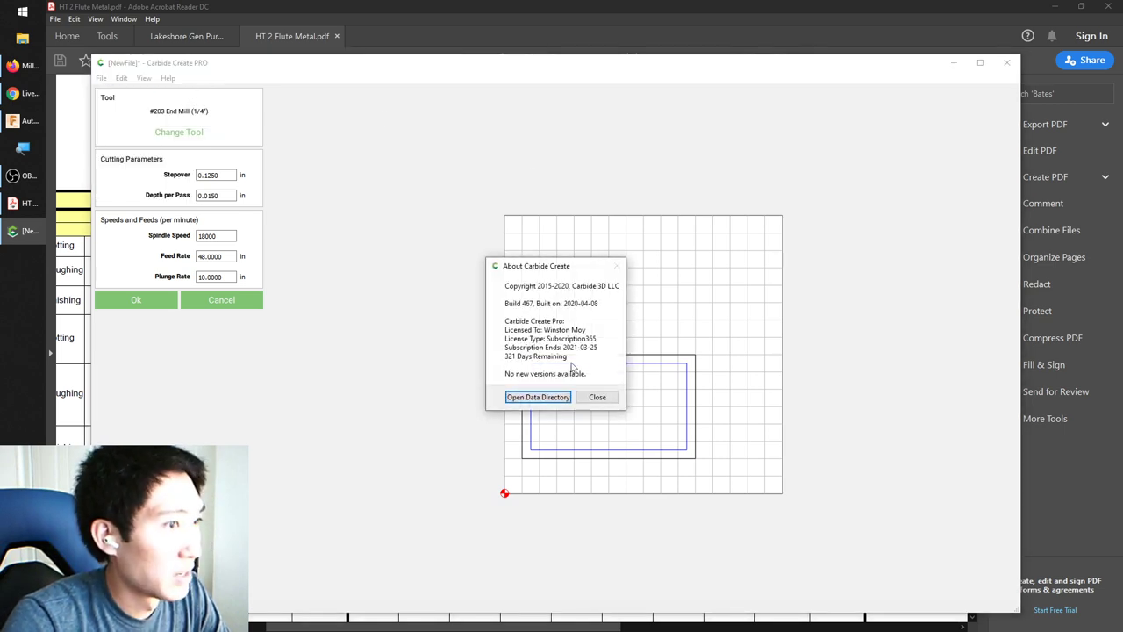
{"action": "left_click", "coordinate": [542, 400]}
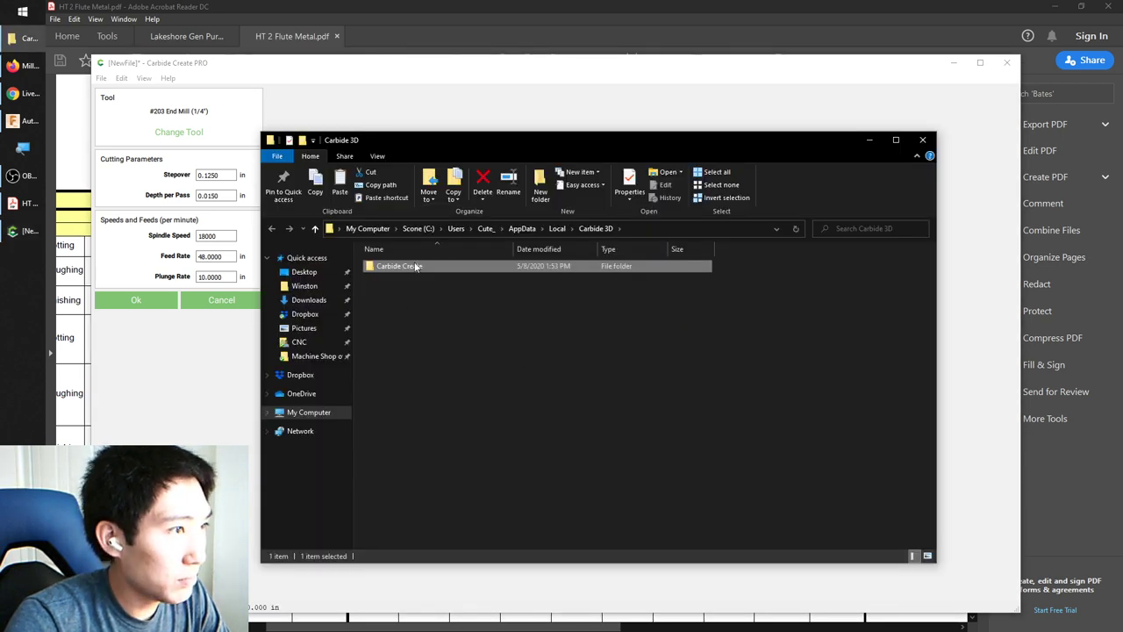
{"action": "double_click", "coordinate": [413, 266]}
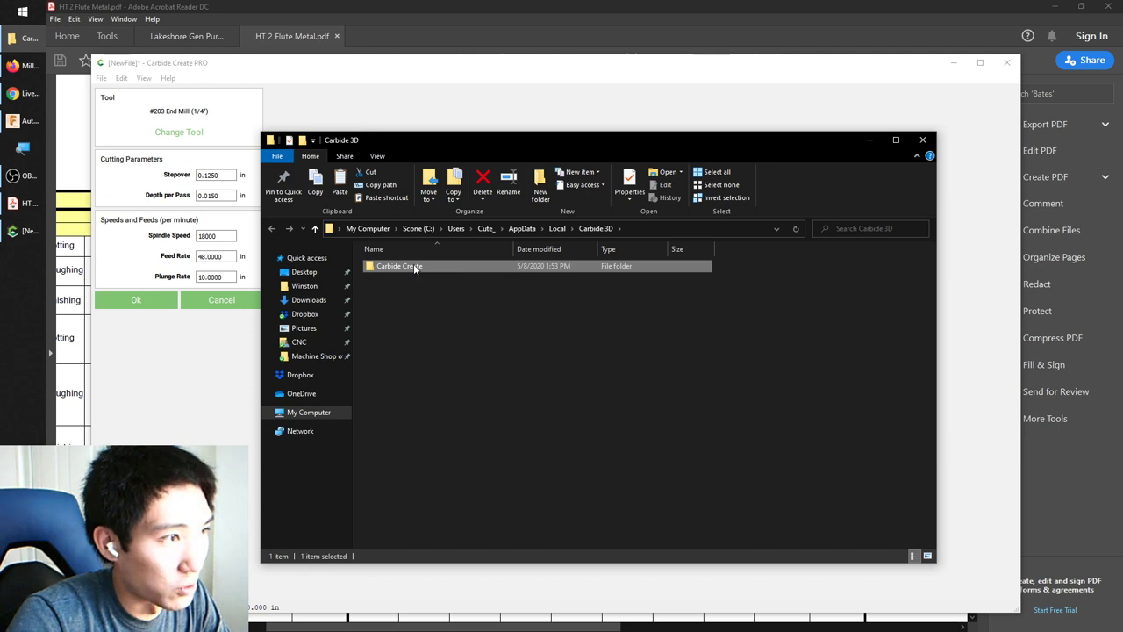
{"action": "double_click", "coordinate": [383, 302]}
{"action": "left_click", "coordinate": [444, 277]}
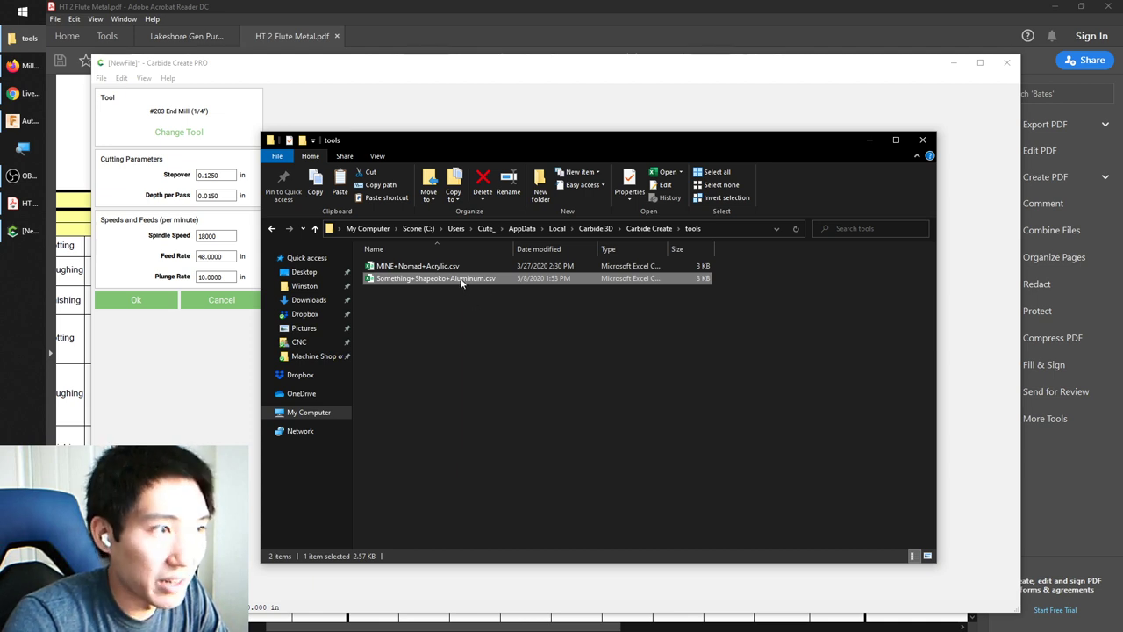
{"action": "double_click", "coordinate": [462, 279]}
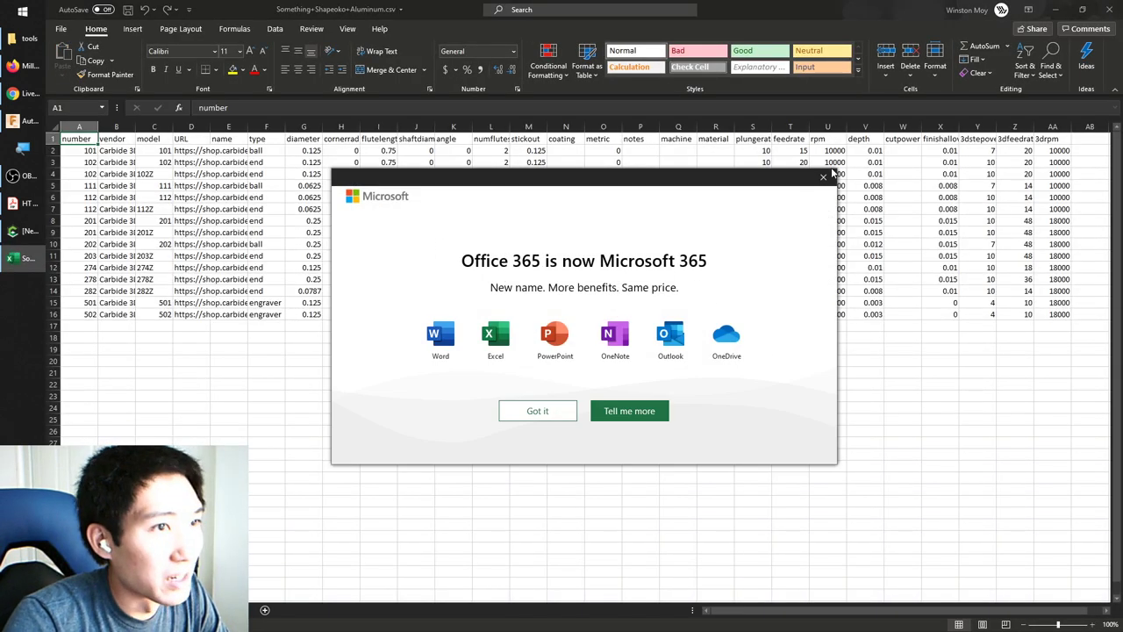
{"action": "left_click", "coordinate": [824, 177]}
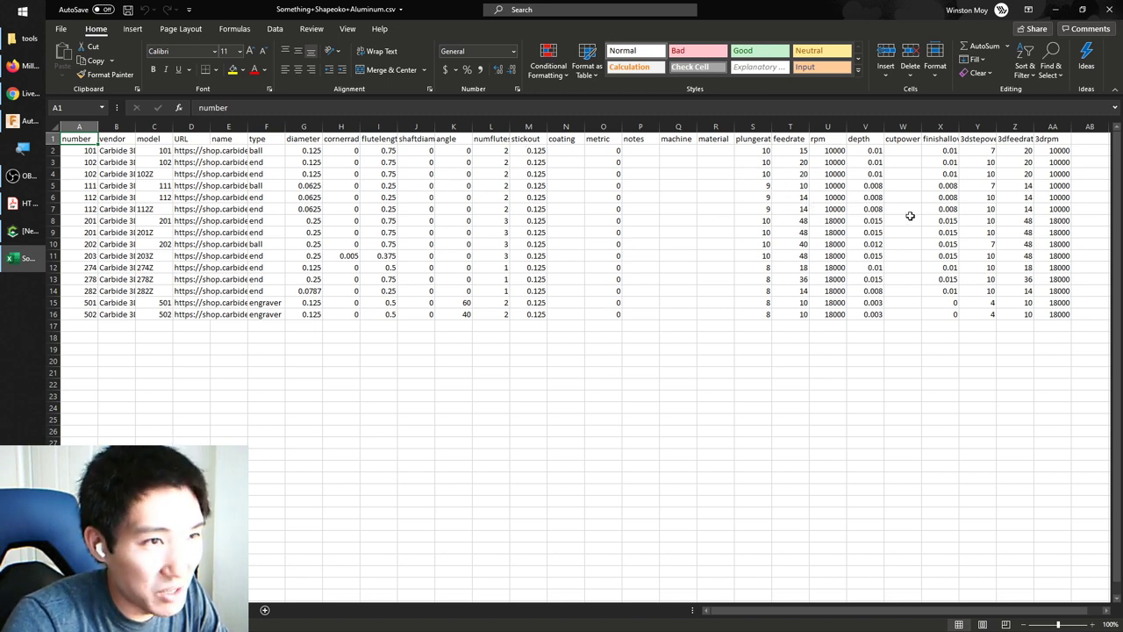
Step: Minimize Carbide Create and Excel, switch to Fusion 360, check the spindle speed of the #112 2D Adaptive operation and cancel its edit
{"action": "left_click", "coordinate": [24, 231]}
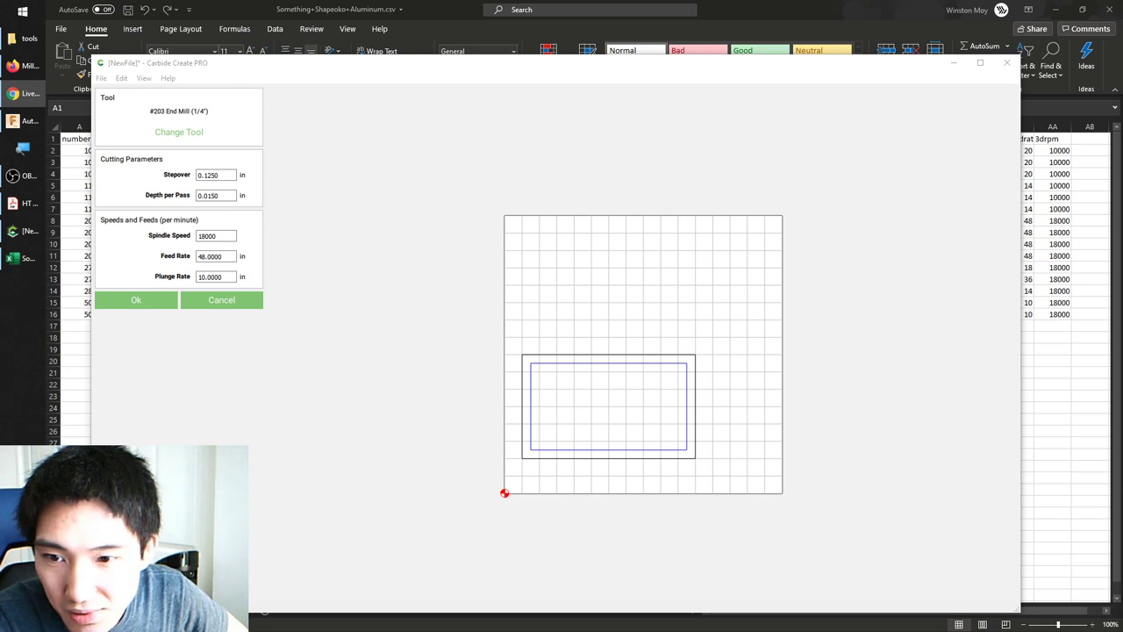
{"action": "left_click", "coordinate": [954, 63]}
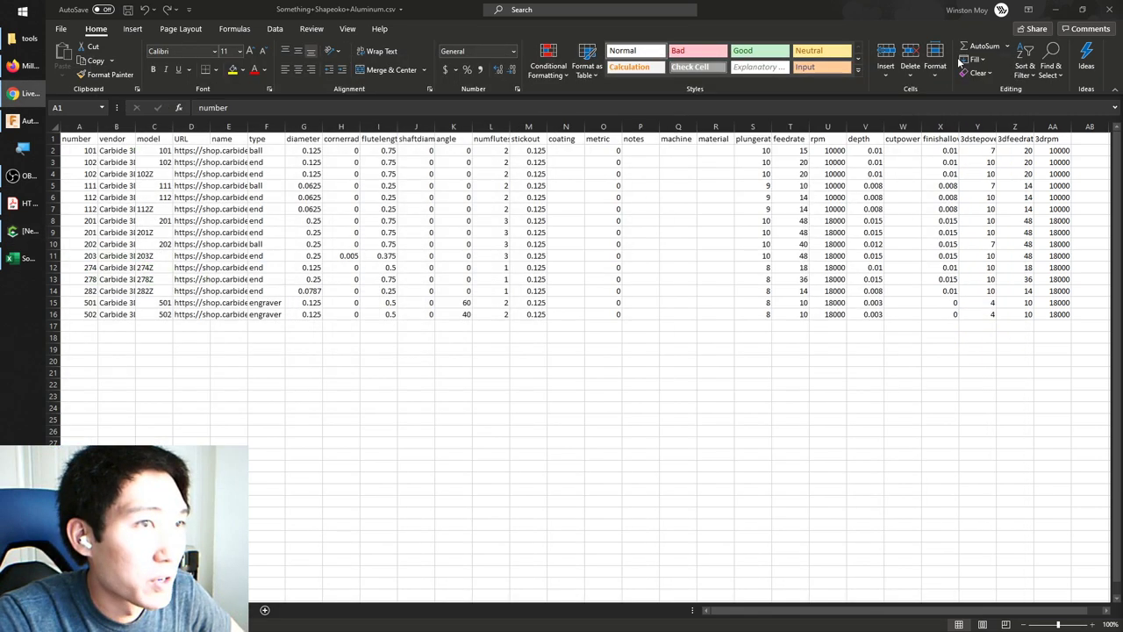
{"action": "left_click", "coordinate": [1057, 9]}
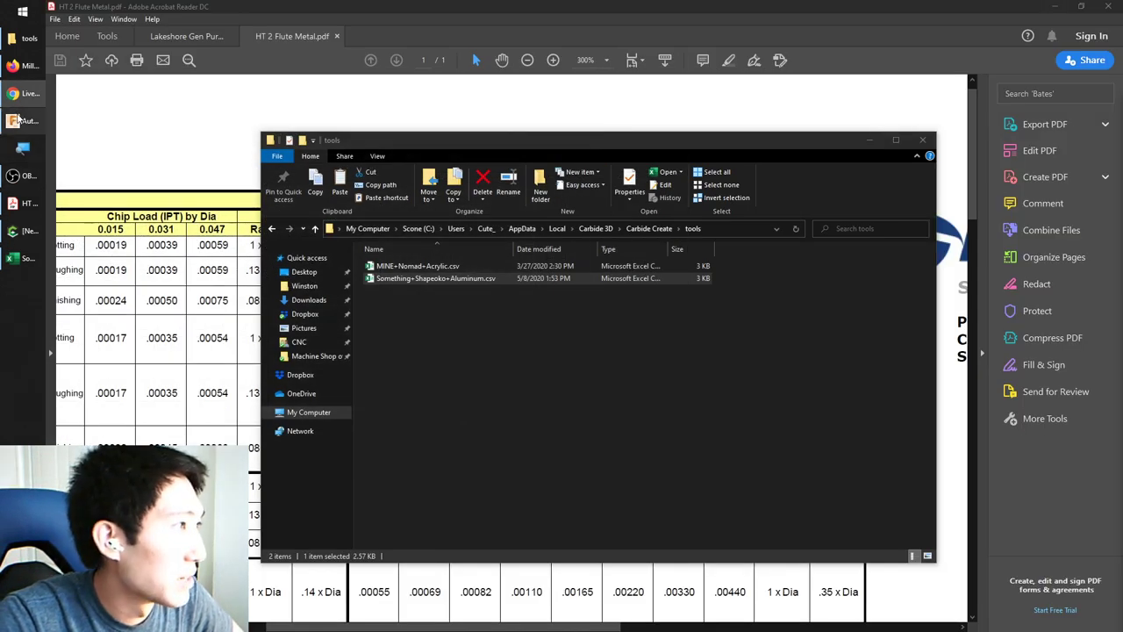
{"action": "left_click", "coordinate": [22, 120]}
{"action": "left_click", "coordinate": [1075, 286]}
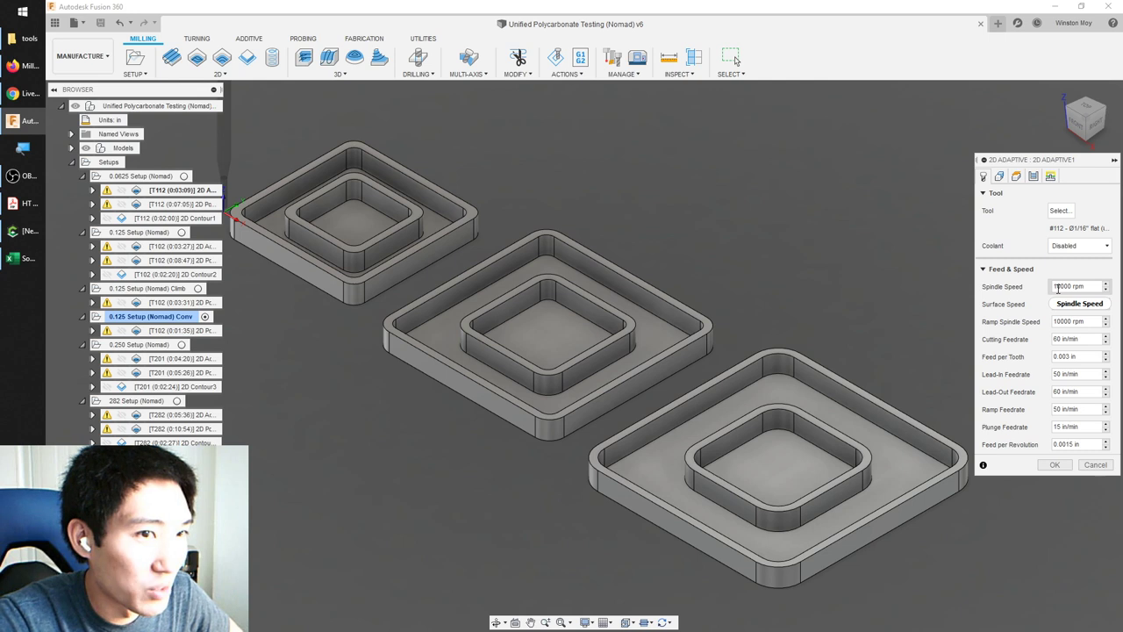
{"action": "left_click", "coordinate": [1095, 464]}
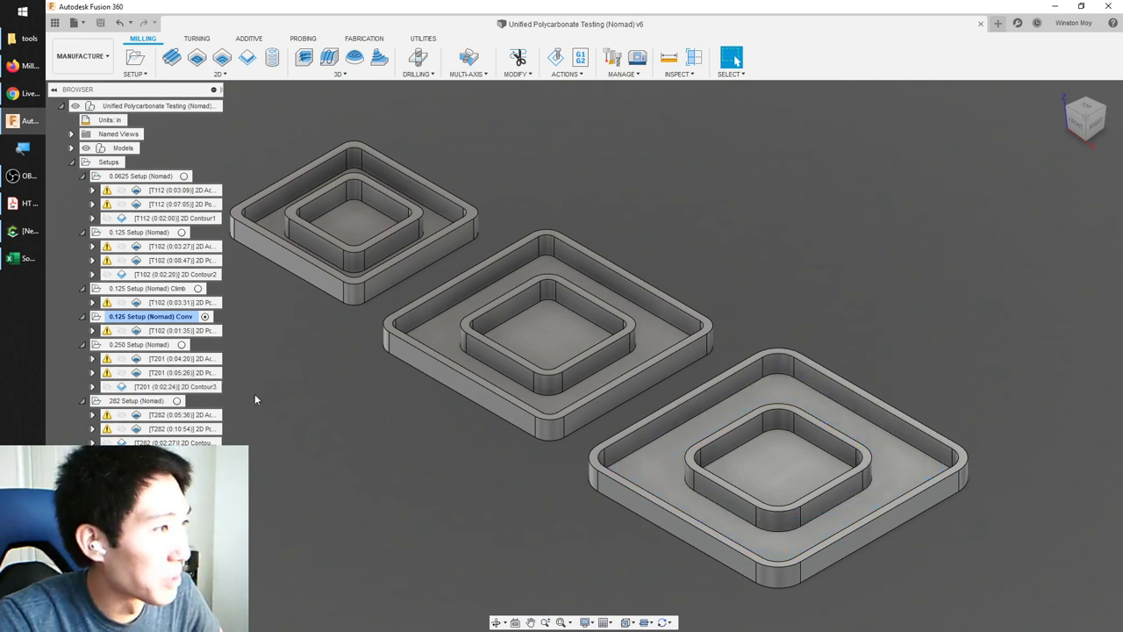
Step: Edit the T201 2D Adaptive operation in the 0.250 Setup and set its spindle speed to 15000 rpm
{"action": "double_click", "coordinate": [180, 358]}
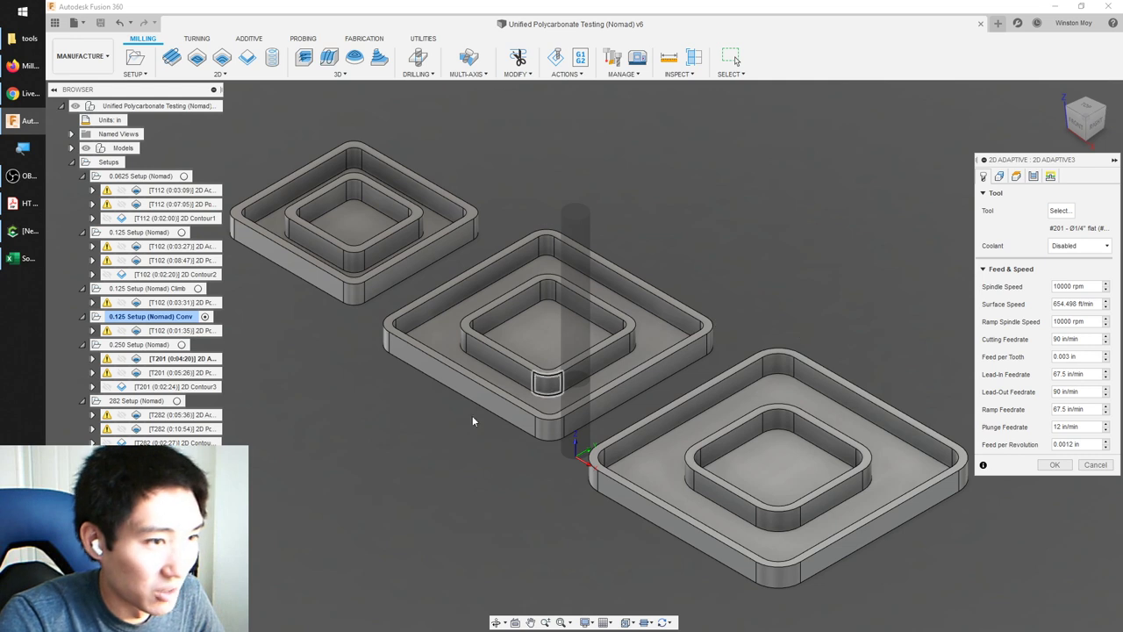
{"action": "scroll", "coordinate": [888, 477], "scroll_direction": "up", "scroll_amount": 5}
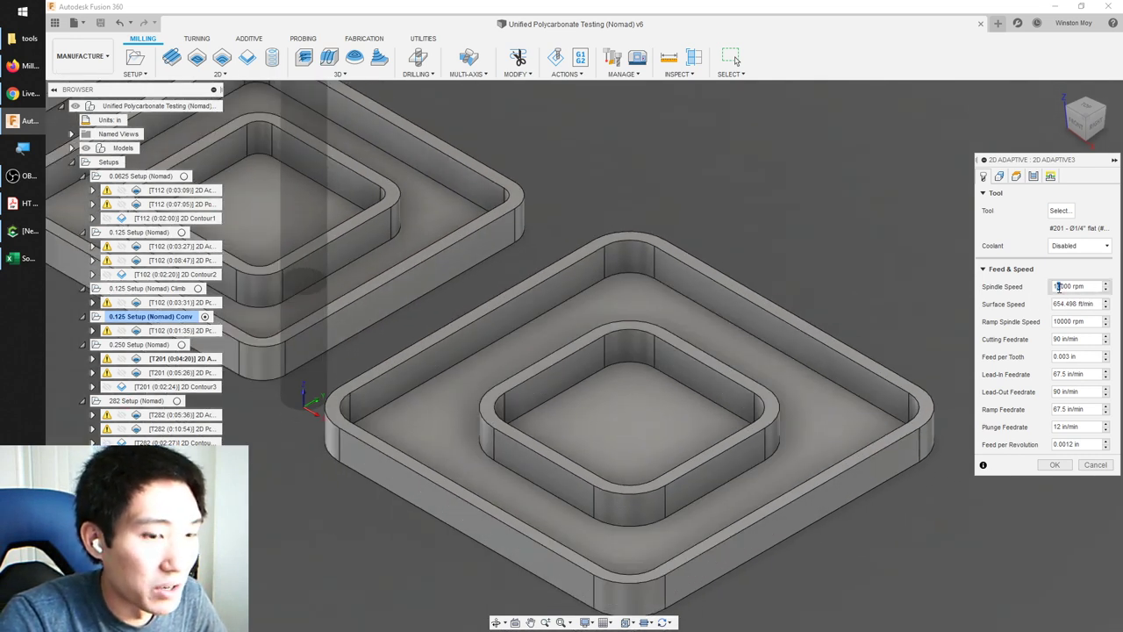
{"action": "type", "text": "5"}
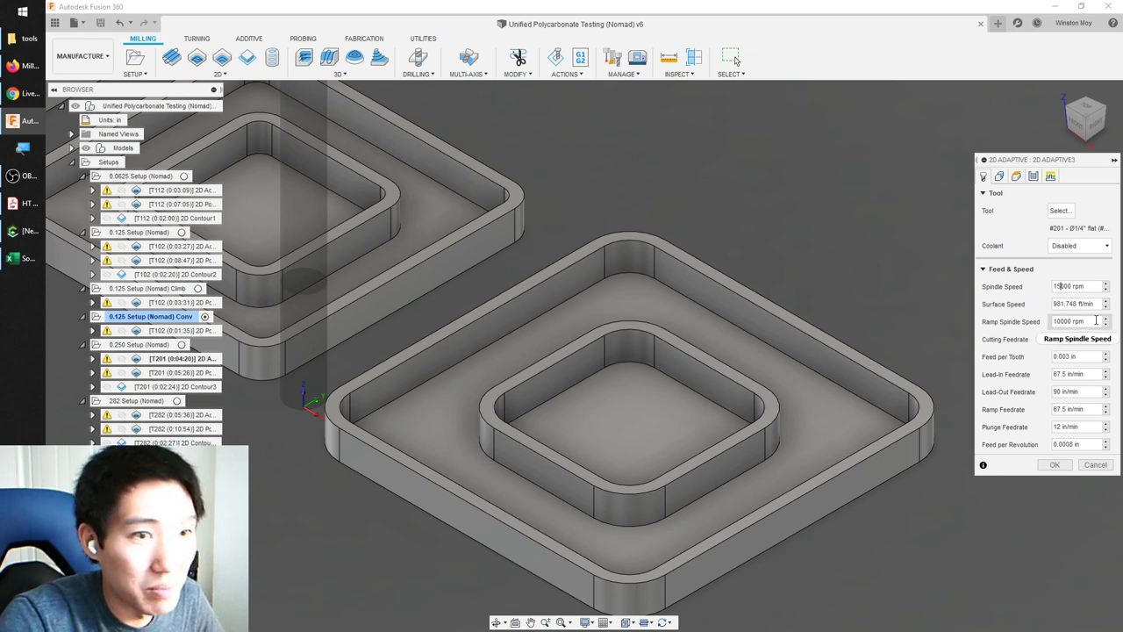
{"action": "left_click", "coordinate": [1097, 305]}
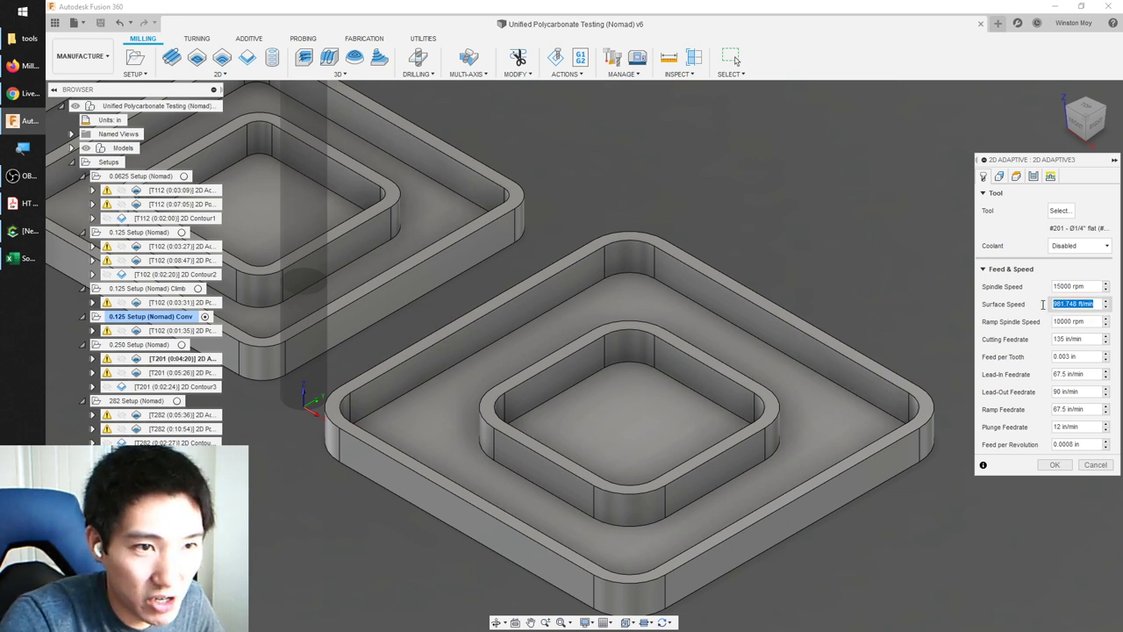
{"action": "left_click", "coordinate": [1073, 322]}
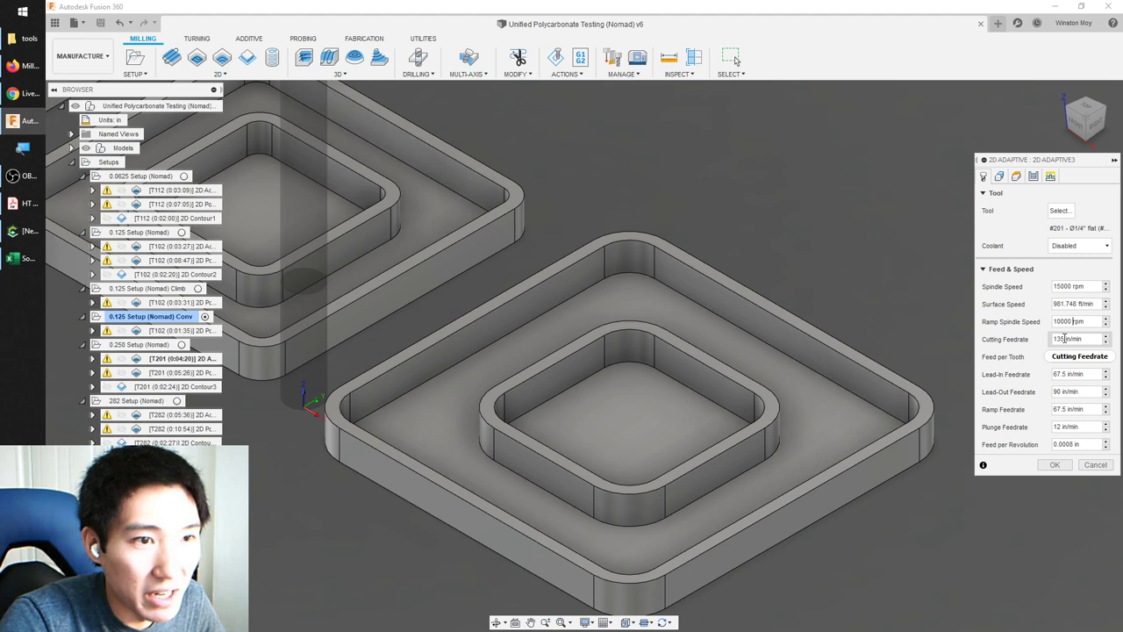
Step: Set the T201 2D Adaptive operation's cutting feedrate to 105 in/min and check the recalculated feed per tooth
{"action": "left_click", "coordinate": [1059, 339]}
{"action": "type", "text": "10"}
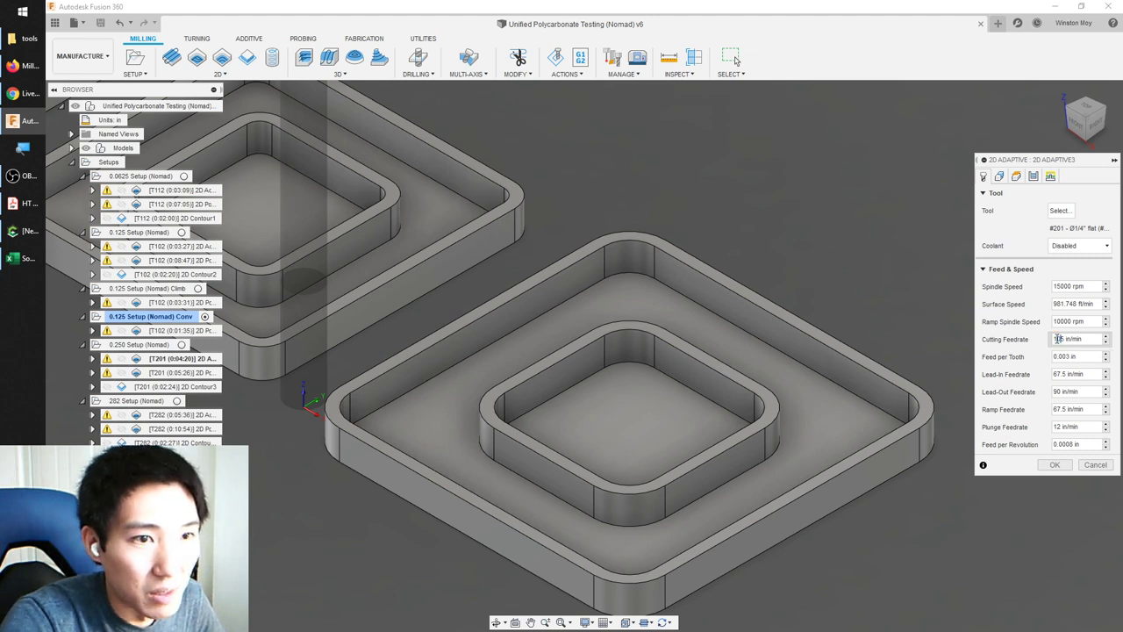
{"action": "left_click", "coordinate": [1080, 356]}
{"action": "left_click_drag", "start_coordinate": [1096, 358], "coordinate": [1055, 356]}
{"action": "double_click", "coordinate": [1079, 354]}
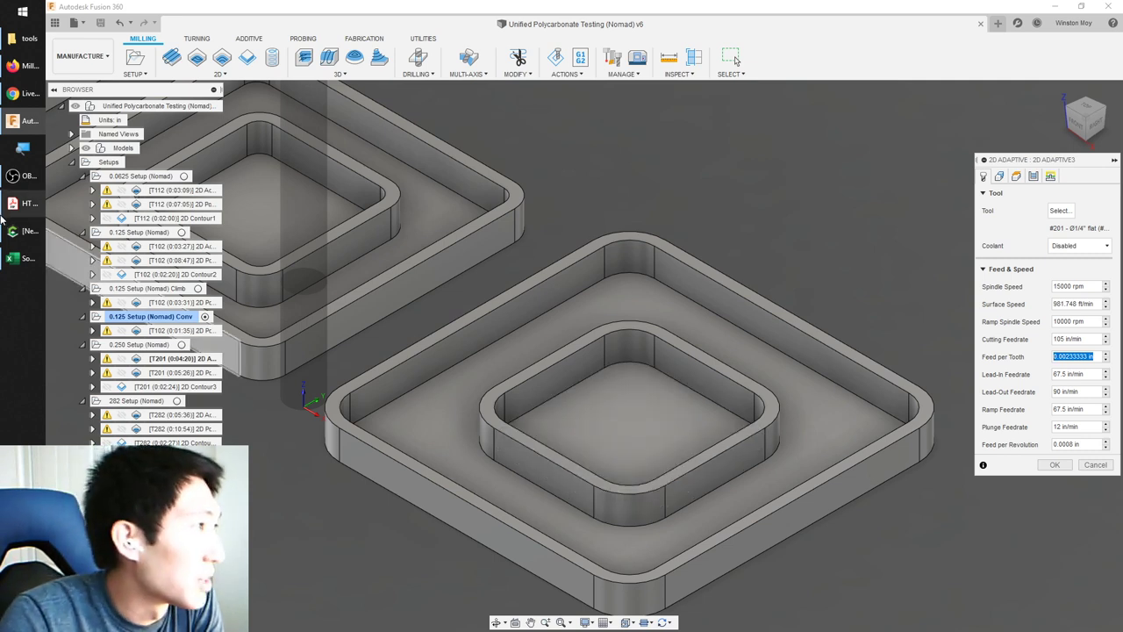
{"action": "mouse_move", "coordinate": [11, 224]}
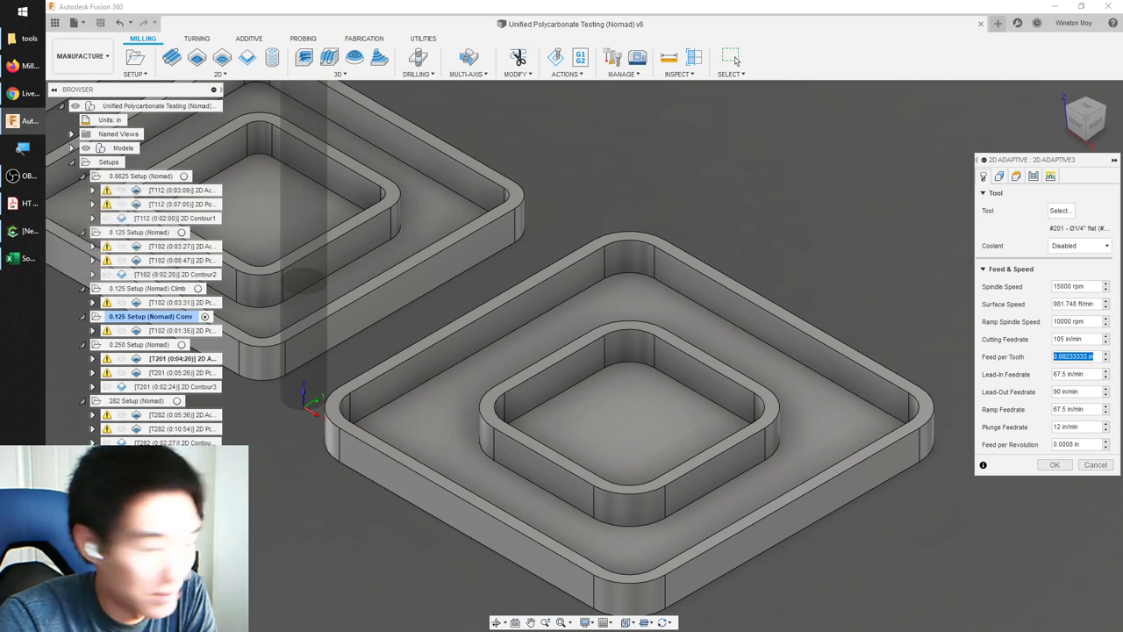
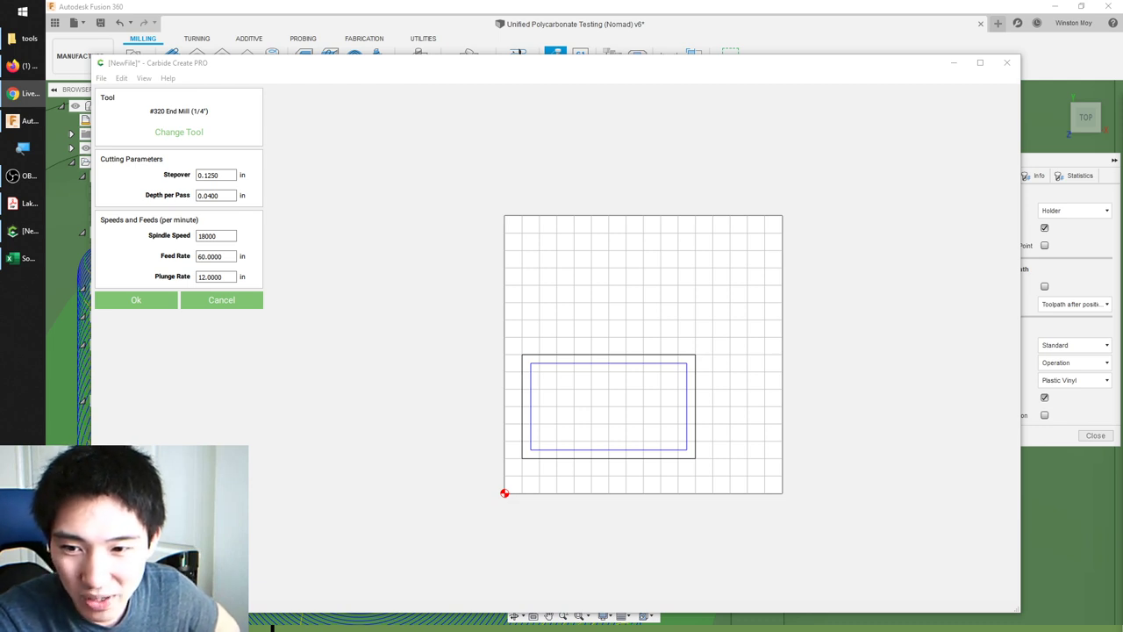
Step: Switch to Carbide Create, cancel the tool edit, close the toolpath settings and delete the existing contour toolpath from Group 1
{"action": "left_click", "coordinate": [478, 351]}
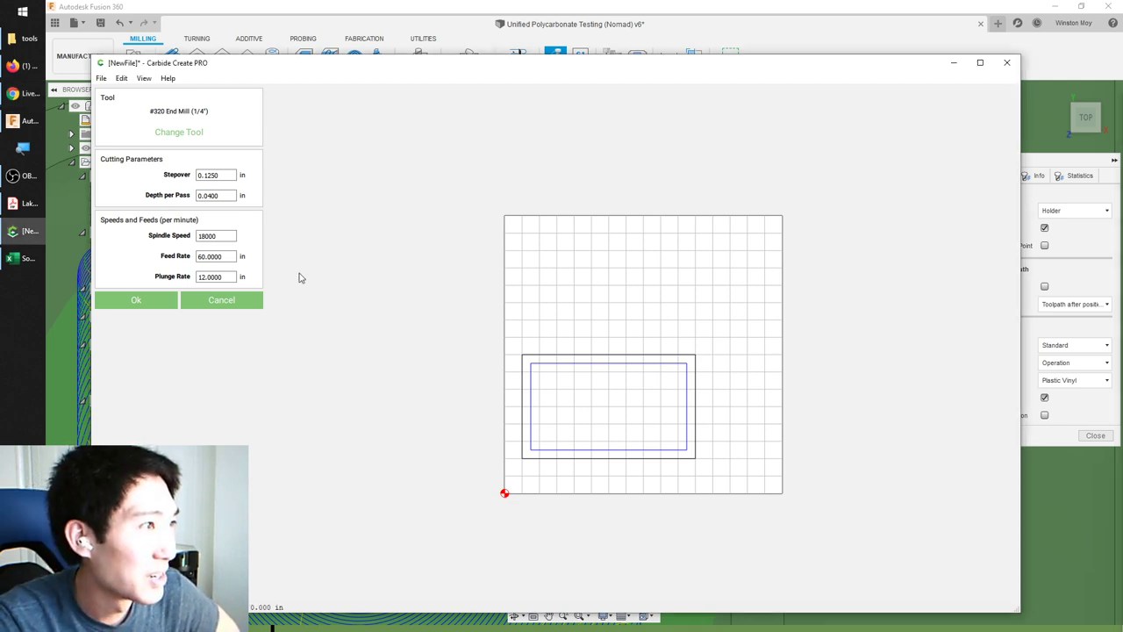
{"action": "left_click", "coordinate": [221, 300]}
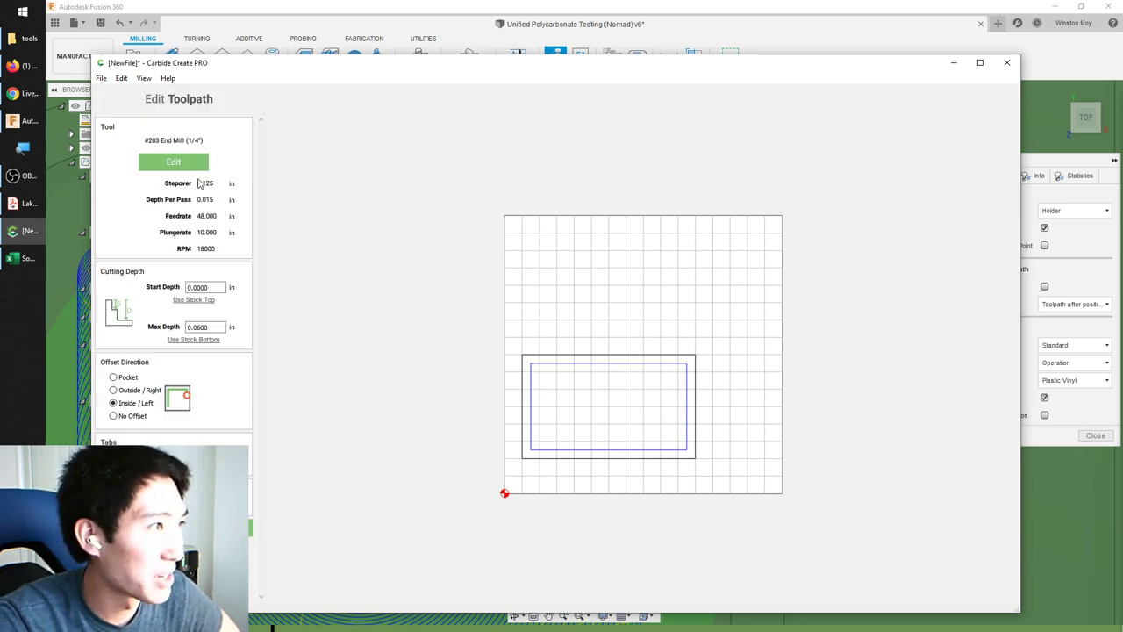
{"action": "left_click", "coordinate": [210, 528]}
{"action": "right_click", "coordinate": [150, 212]}
{"action": "left_click", "coordinate": [188, 268]}
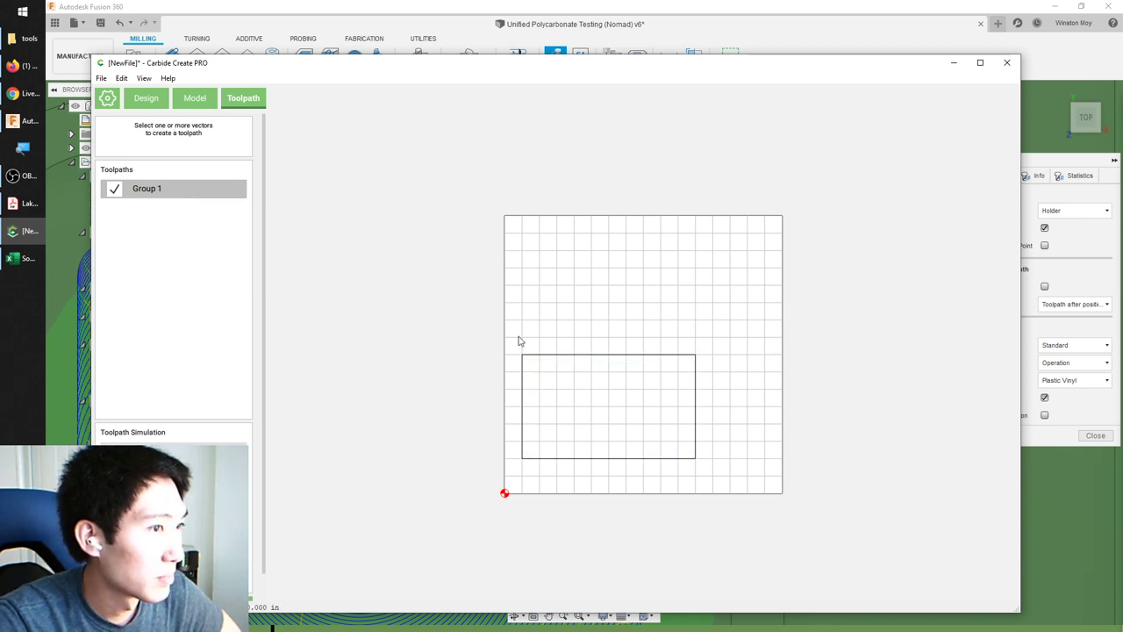
Step: Move the rectangle about one and a half grid squares right and three squares up on the stock, keeping it selected
{"action": "left_click", "coordinate": [556, 356]}
{"action": "left_click_drag", "start_coordinate": [566, 363], "coordinate": [592, 314]}
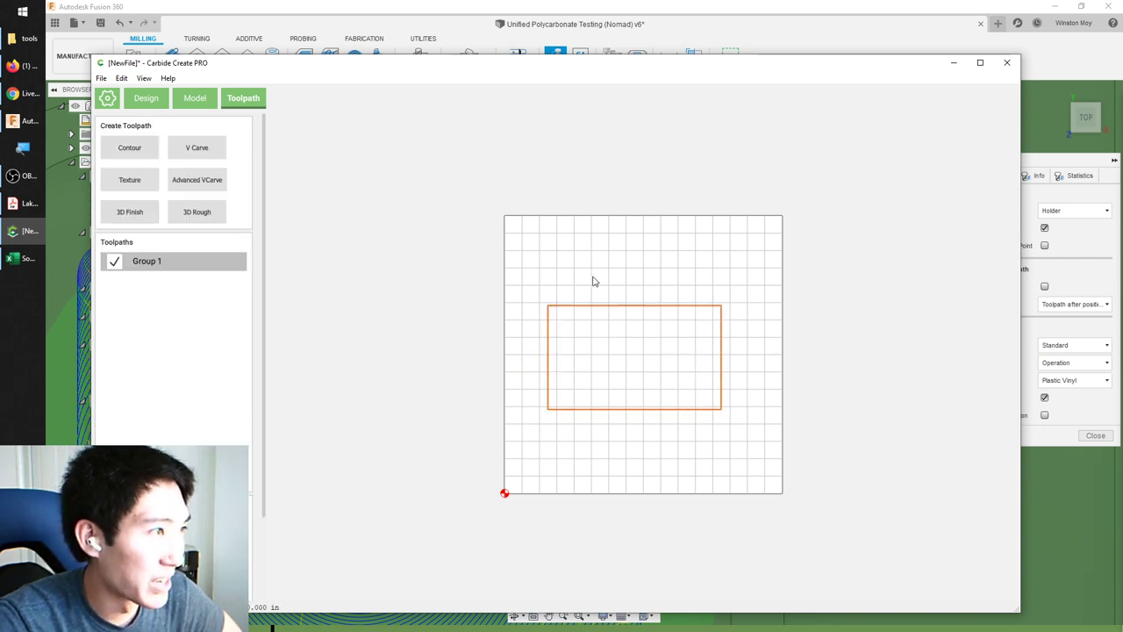
{"action": "left_click", "coordinate": [583, 285]}
{"action": "left_click", "coordinate": [577, 314]}
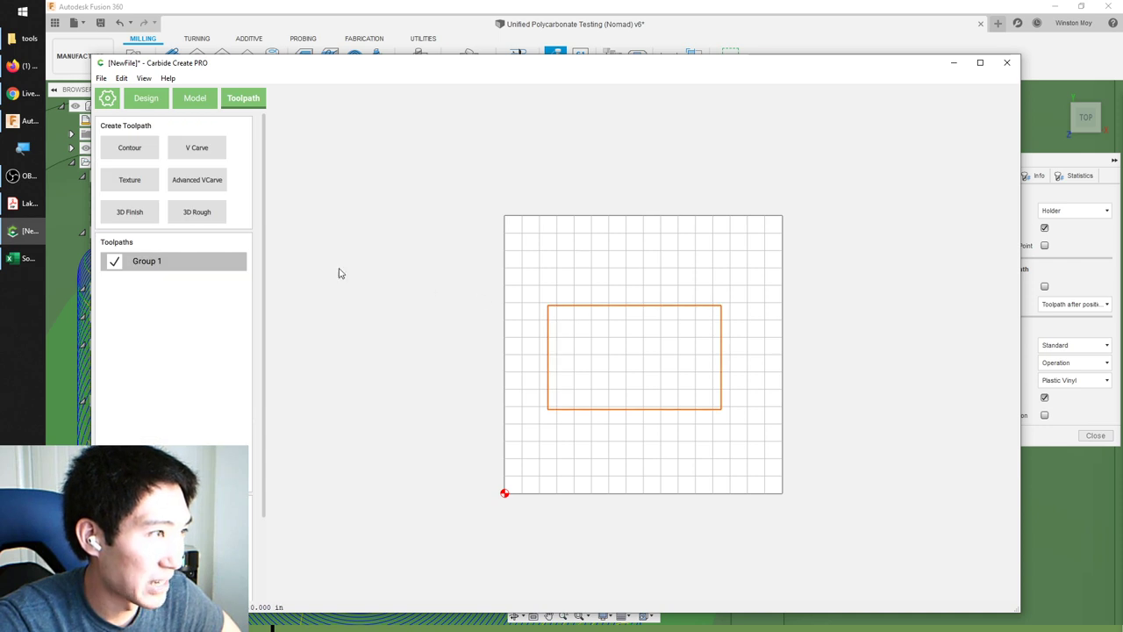
Step: Create an Advanced VCarve toolpath on the rectangle with the area pocket tool enabled, using the #102 End Mill (1/8") from the Carbide 3D-Shapeoko-Hardwood library
{"action": "left_click", "coordinate": [196, 182]}
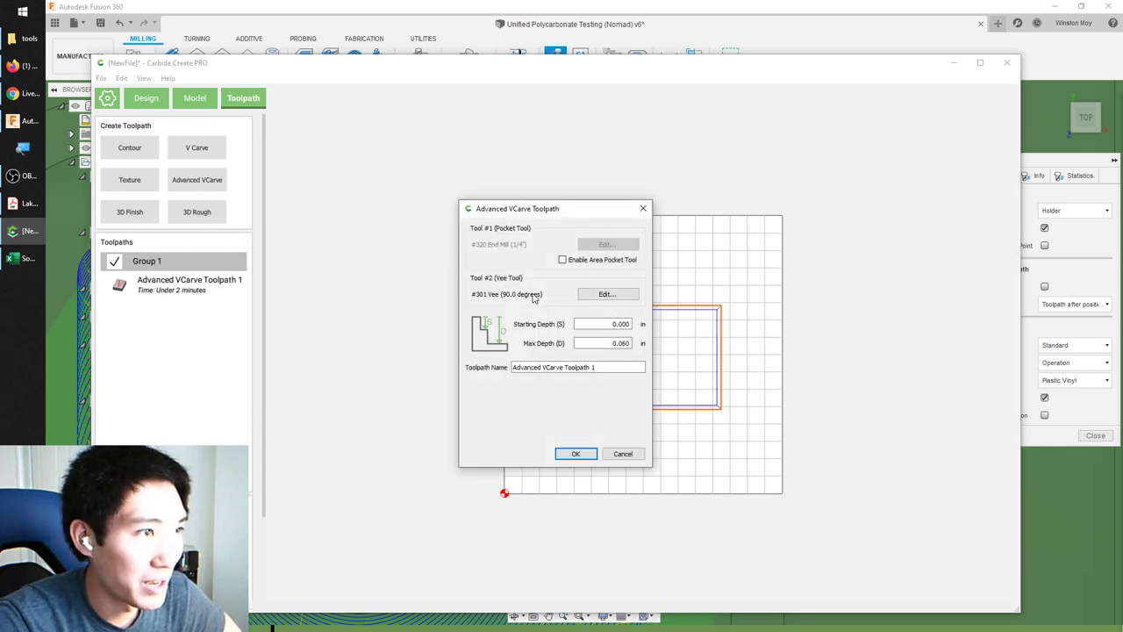
{"action": "left_click", "coordinate": [563, 260]}
{"action": "left_click", "coordinate": [607, 244]}
{"action": "left_click", "coordinate": [608, 256]}
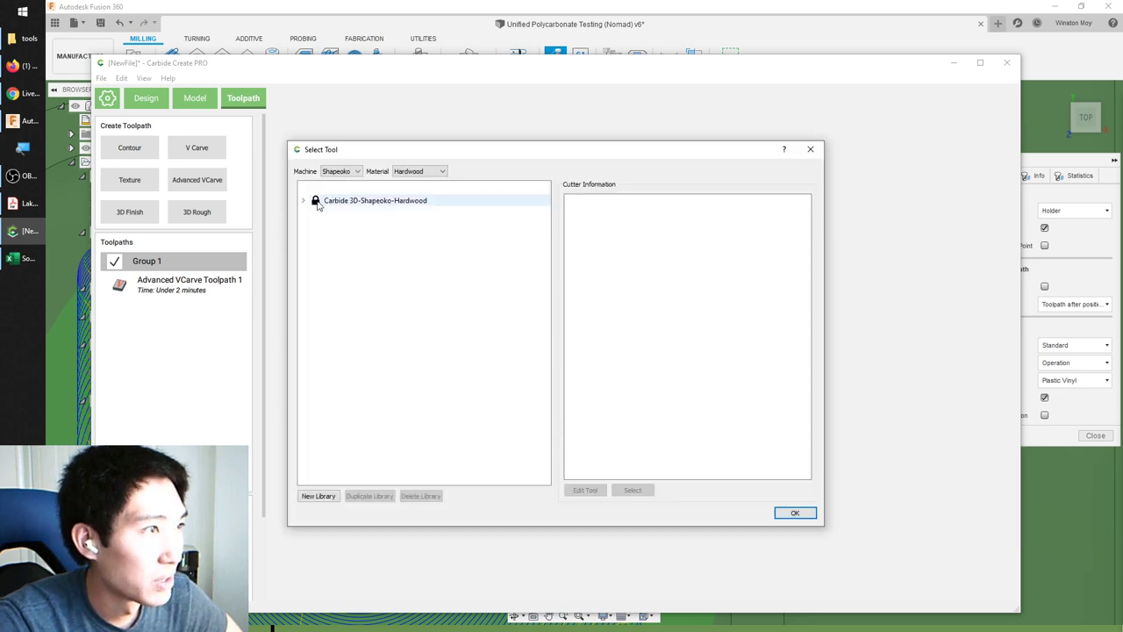
{"action": "left_click", "coordinate": [304, 201]}
{"action": "double_click", "coordinate": [323, 211]}
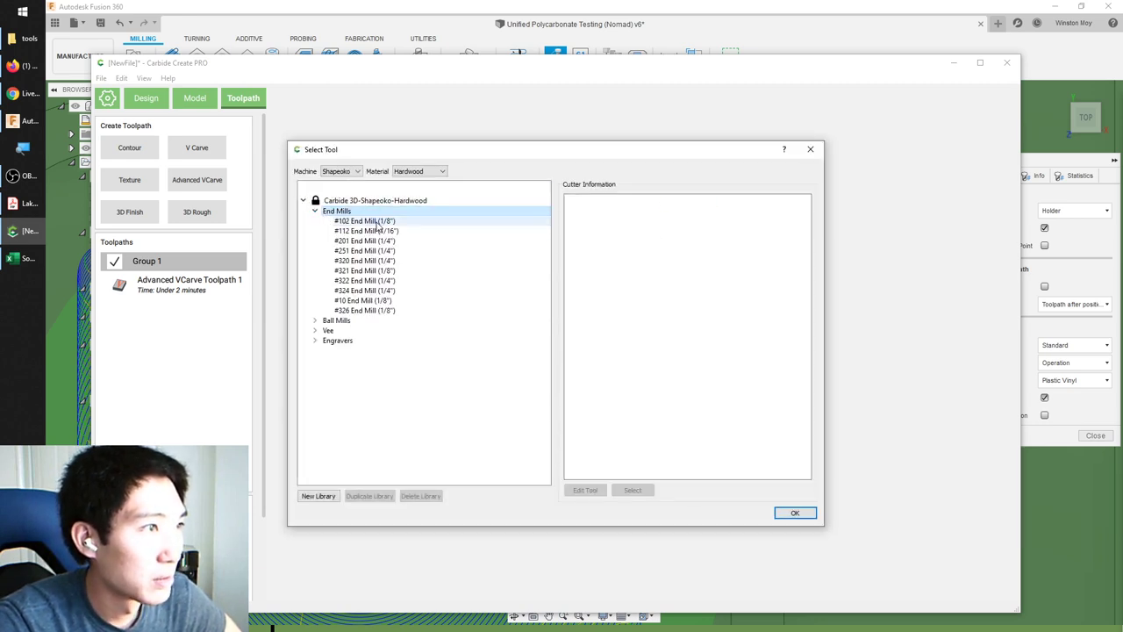
{"action": "left_click", "coordinate": [377, 221]}
{"action": "left_click", "coordinate": [643, 488]}
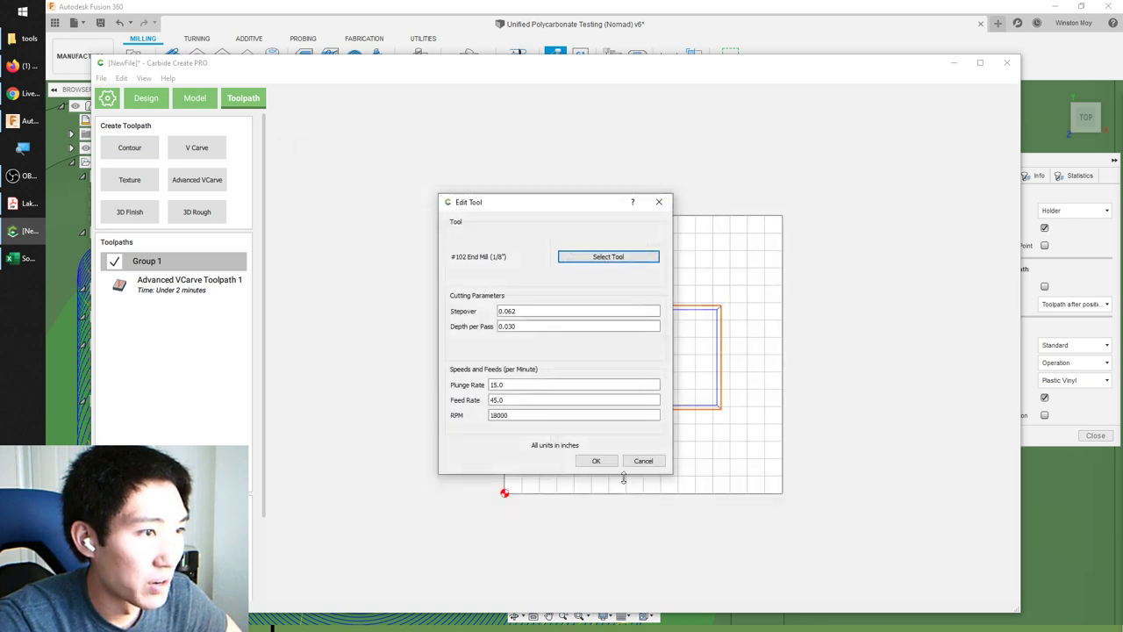
{"action": "left_click", "coordinate": [593, 458]}
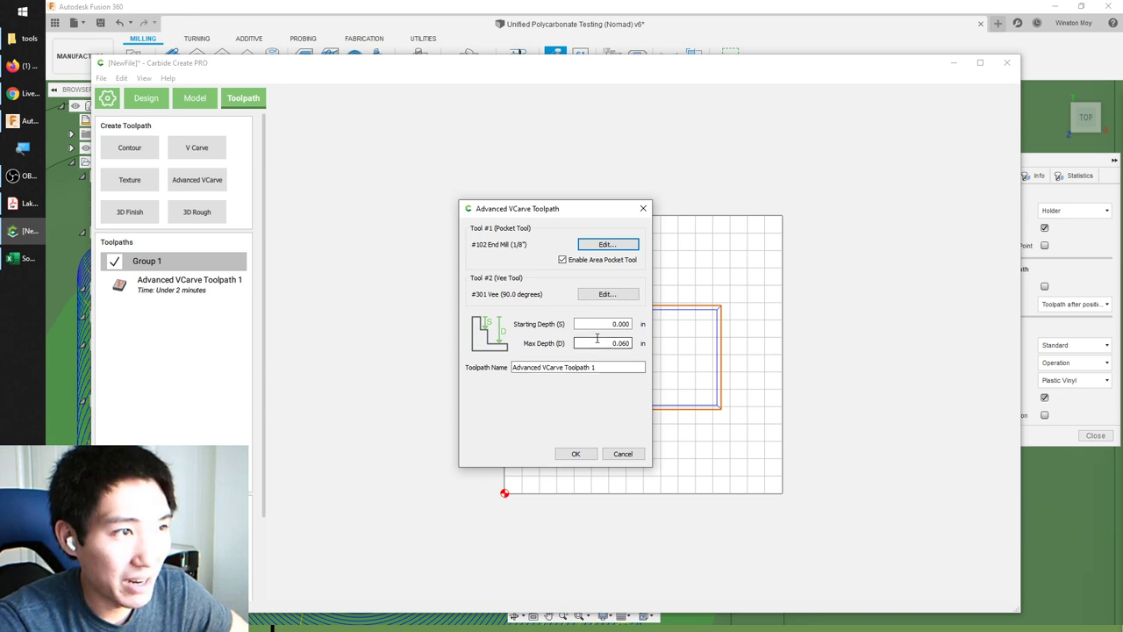
{"action": "left_click_drag", "start_coordinate": [574, 211], "coordinate": [380, 204]}
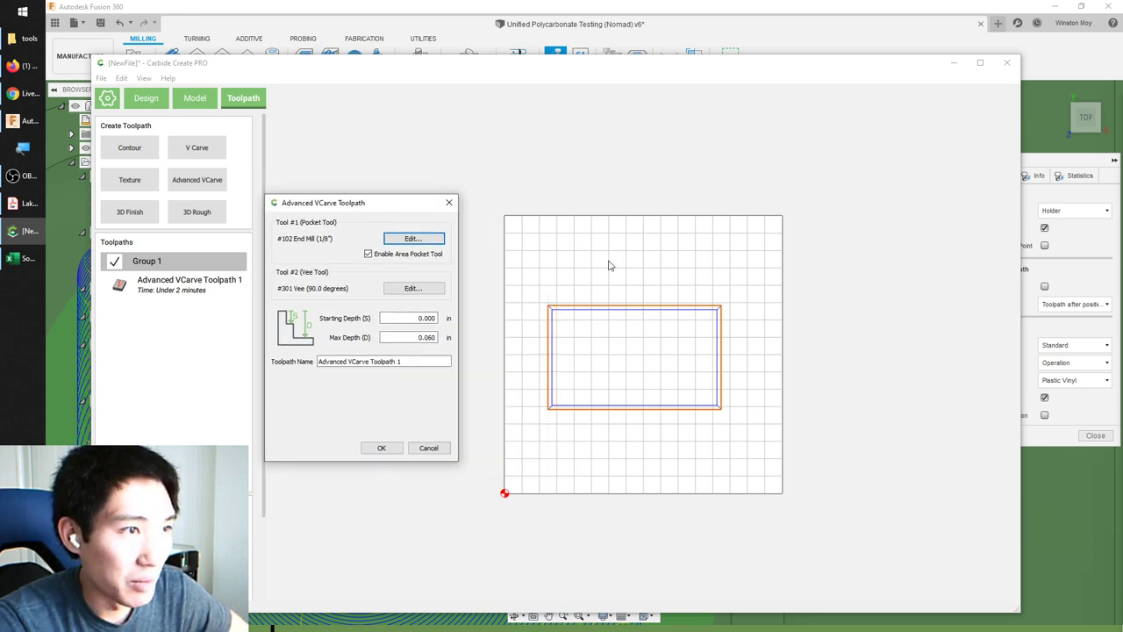
{"action": "left_click", "coordinate": [393, 447]}
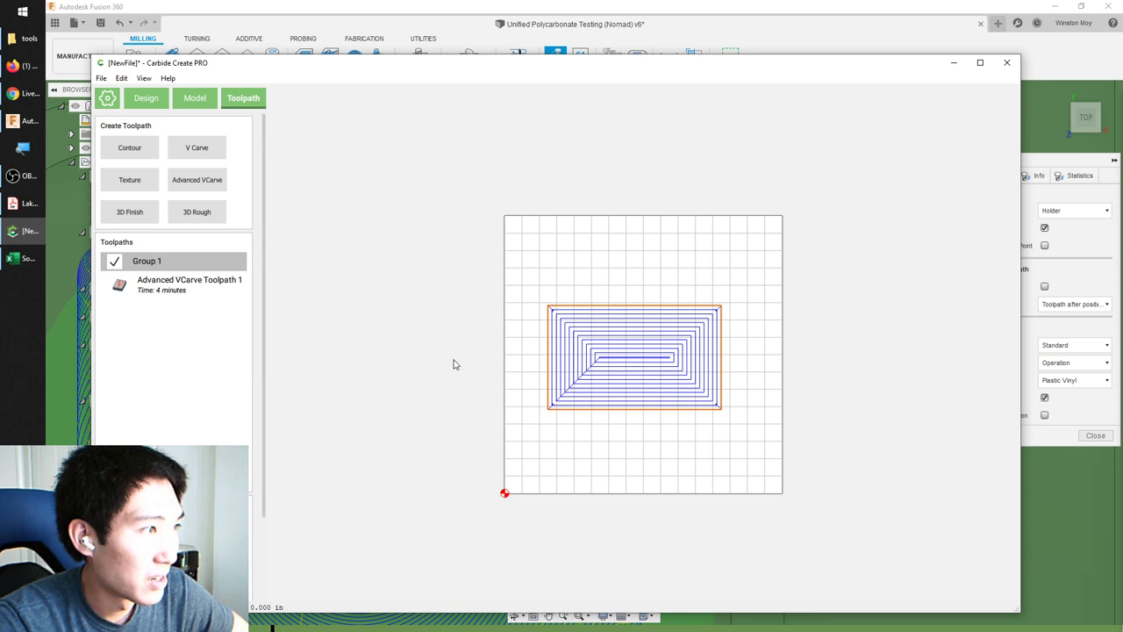
Step: Examine the pocketing passes and the corner cuts of the Advanced VCarve toolpath inside the rectangle
{"action": "scroll", "coordinate": [561, 322], "scroll_direction": "up", "scroll_amount": 5}
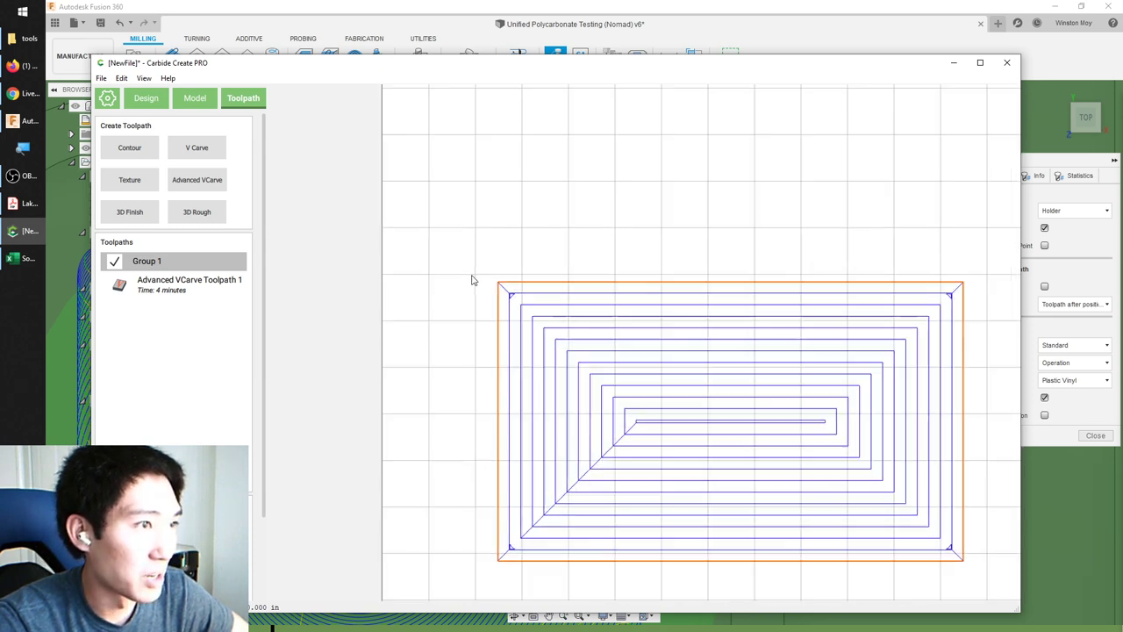
{"action": "scroll", "coordinate": [508, 294], "scroll_direction": "up", "scroll_amount": 3}
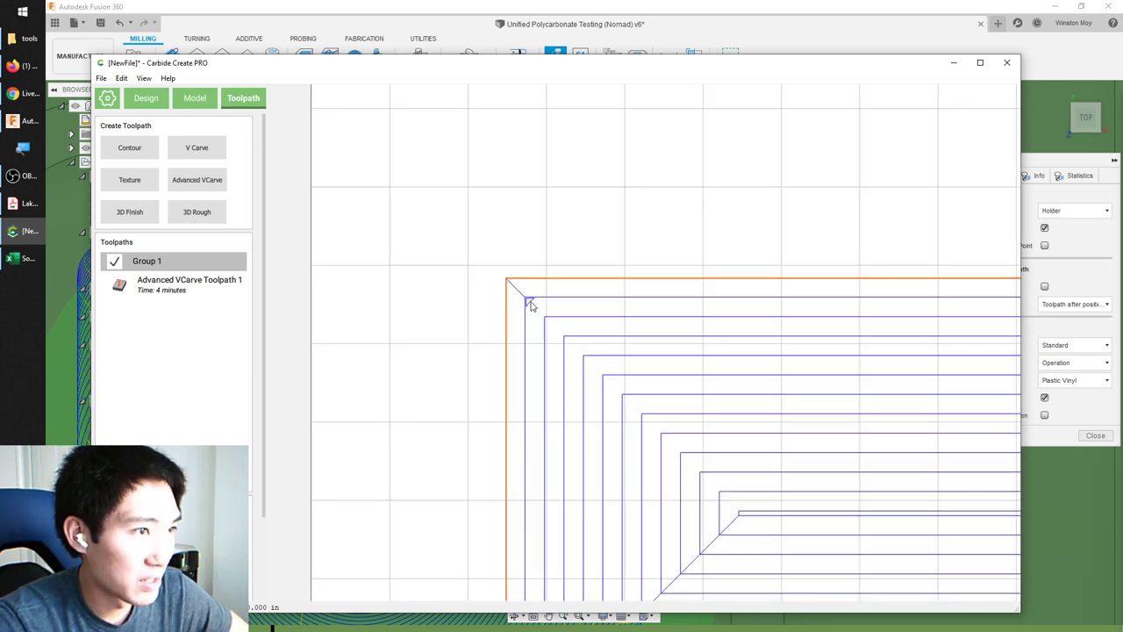
{"action": "scroll", "coordinate": [531, 303], "scroll_direction": "up", "scroll_amount": 4}
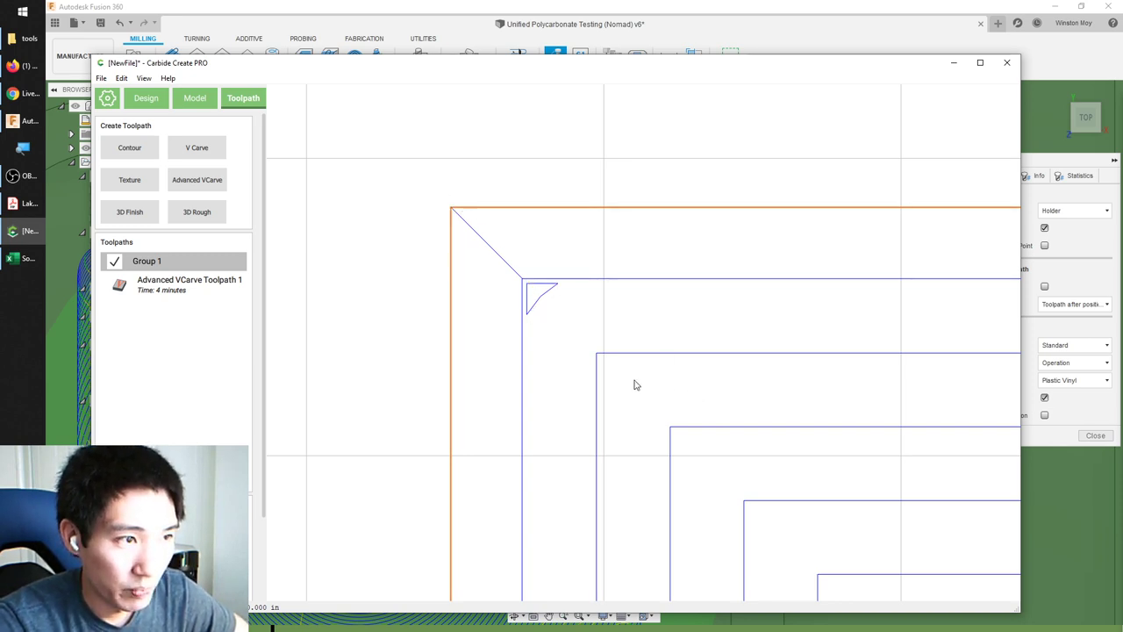
{"action": "scroll", "coordinate": [585, 369], "scroll_direction": "down", "scroll_amount": 8}
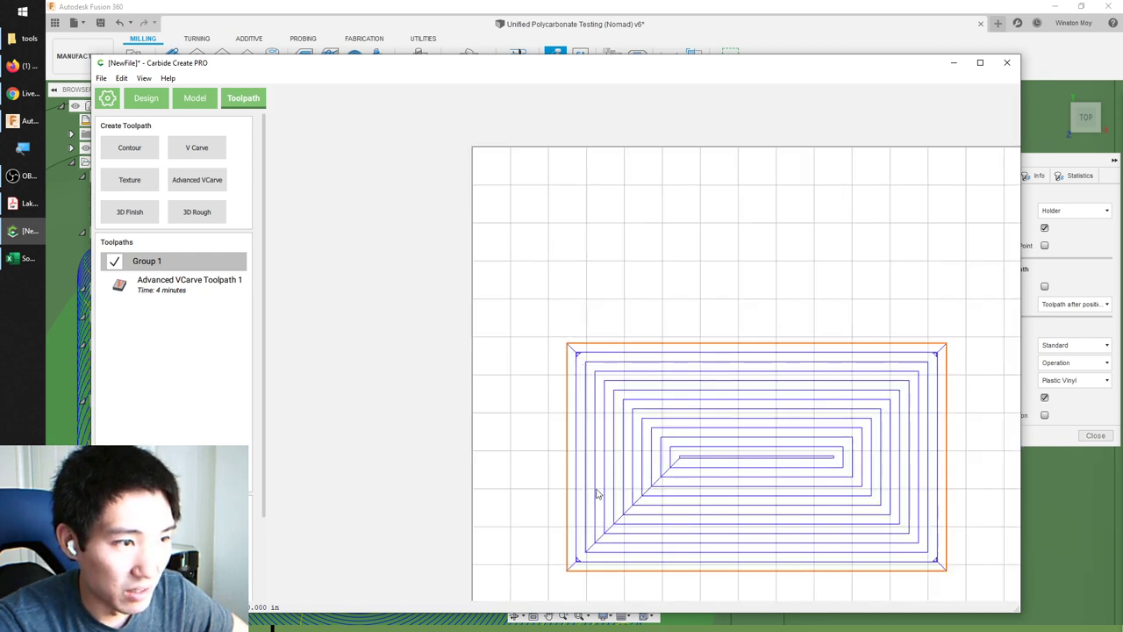
{"action": "right_click_drag", "start_coordinate": [932, 555], "coordinate": [914, 501]}
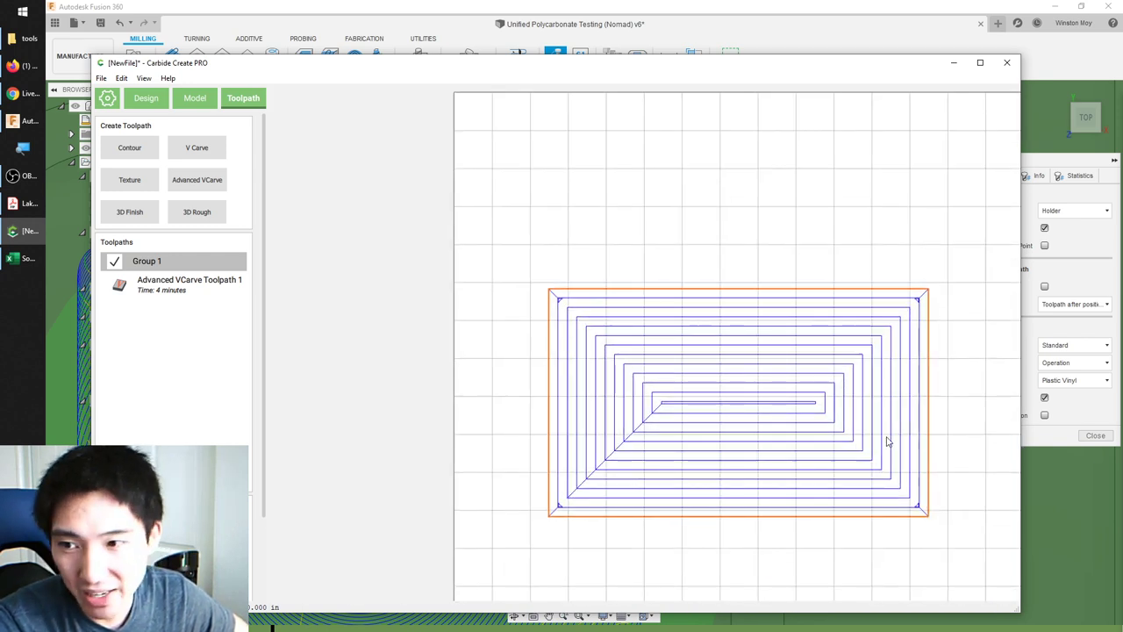
{"action": "left_click", "coordinate": [206, 189]}
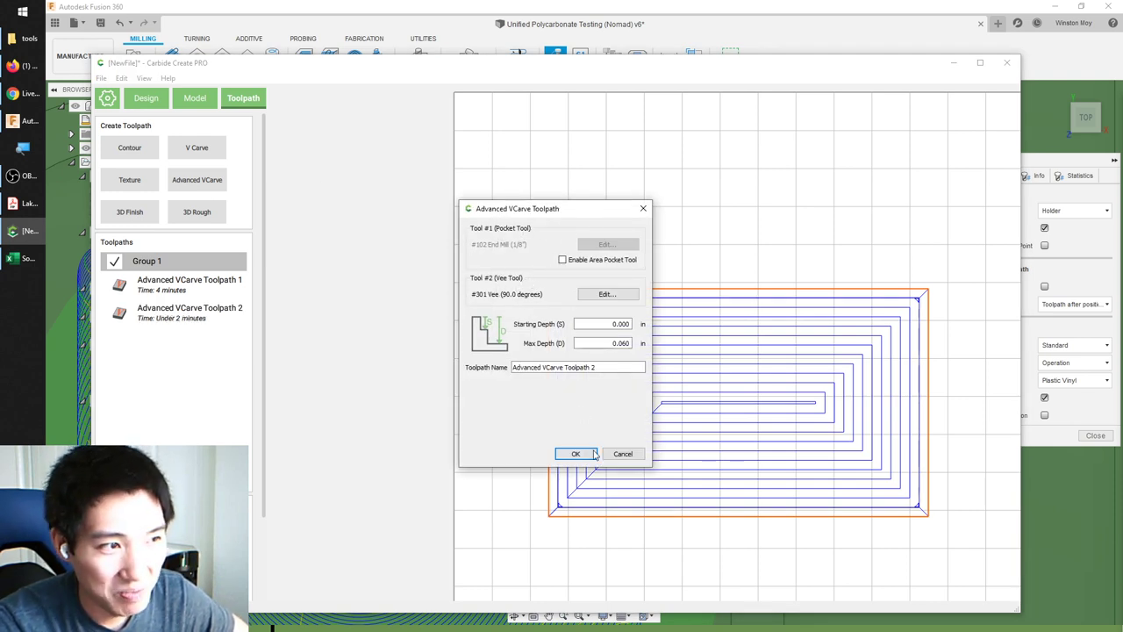
{"action": "left_click", "coordinate": [621, 453]}
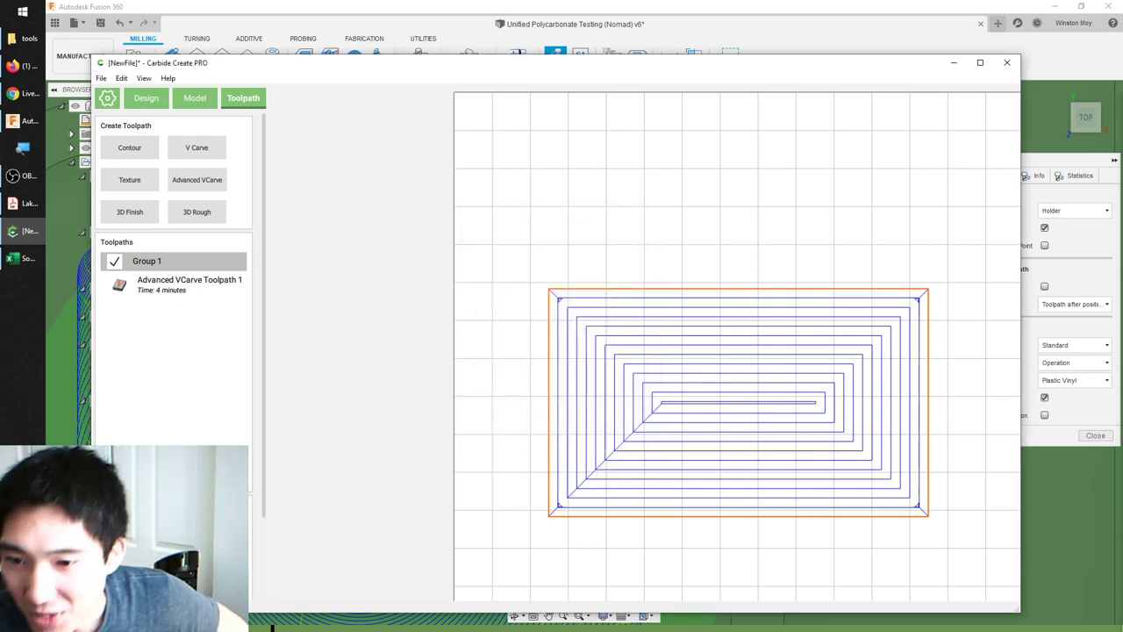
{"action": "key", "text": "alt+Tab"}
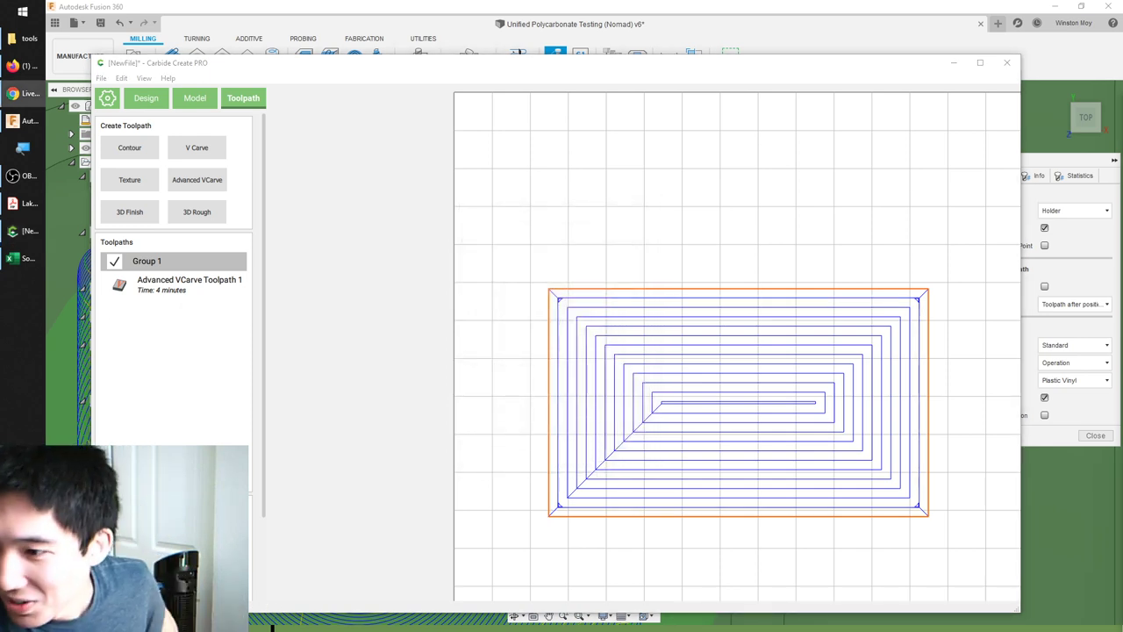